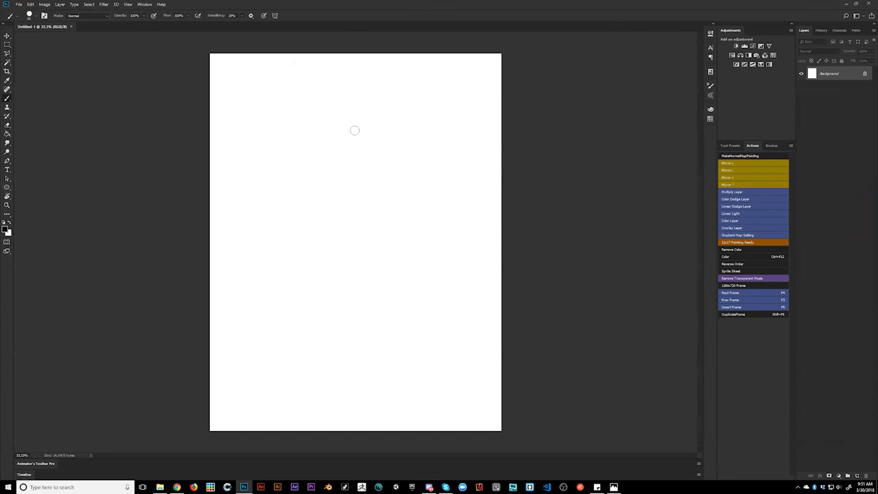
# Draw a small upright rectangular thumbnail frame in the upper part of the canvas with thin dark brush lines.
pyautogui.press('Tab')
pyautogui.moveTo(266, 92); pyautogui.dragTo(268, 202)
pyautogui.moveTo(268, 101)
pyautogui.mouseDown()
pyautogui.moveTo(362, 95)
pyautogui.moveTo(359, 88)
pyautogui.moveTo(356, 206)
pyautogui.mouseUp()
pyautogui.moveTo(266, 196); pyautogui.dragTo(359, 196)
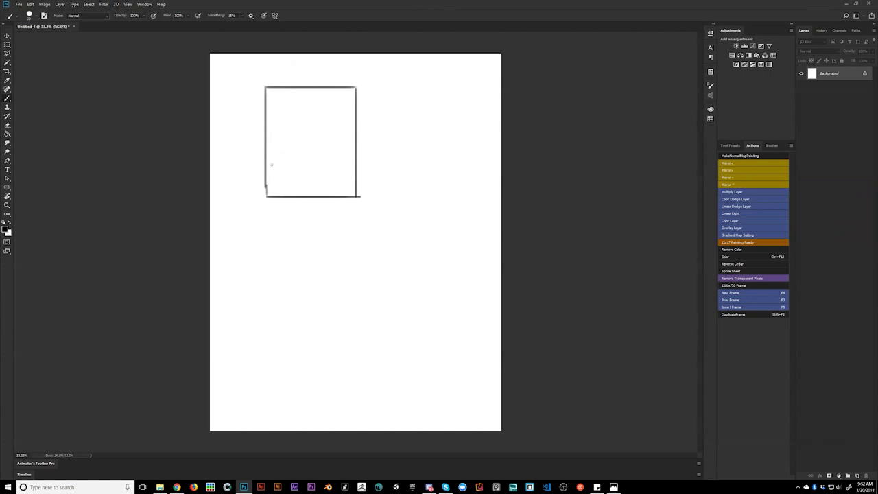
# Divide the thumbnail with a short diagonal across its lower-left corner and a long slanted line from its upper edge to its base.
pyautogui.moveTo(267, 146); pyautogui.dragTo(288, 197)
pyautogui.moveTo(301, 87); pyautogui.dragTo(318, 192)
pyautogui.hotkey('ctrl', 'z')
pyautogui.moveTo(303, 88); pyautogui.dragTo(318, 199)
pyautogui.hotkey('ctrl', 'z')
pyautogui.moveTo(301, 88); pyautogui.dragTo(316, 197)
pyautogui.hotkey('ctrl', 'z')
pyautogui.moveTo(287, 87); pyautogui.dragTo(310, 192)
pyautogui.hotkey('ctrl', 'z')
pyautogui.moveTo(297, 89); pyautogui.dragTo(313, 199)
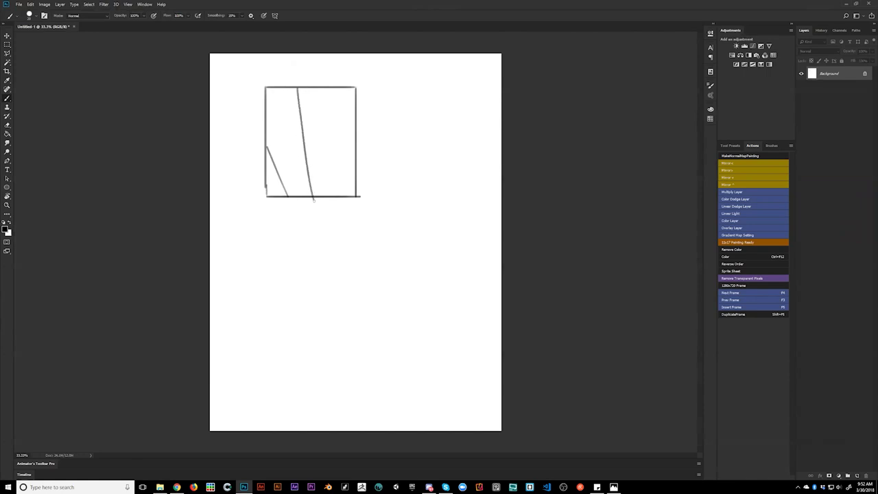
# Shade the thumbnail's lower-left triangle and the whole area right of the slanted line dark grey.
pyautogui.moveTo(266, 155)
pyautogui.mouseDown()
pyautogui.moveTo(267, 194)
pyautogui.moveTo(286, 196)
pyautogui.moveTo(275, 191)
pyautogui.mouseUp()
pyautogui.moveTo(301, 90)
pyautogui.mouseDown()
pyautogui.moveTo(316, 176)
pyautogui.moveTo(298, 88)
pyautogui.moveTo(330, 89)
pyautogui.moveTo(307, 103)
pyautogui.moveTo(320, 182)
pyautogui.moveTo(310, 191)
pyautogui.moveTo(318, 189)
pyautogui.moveTo(317, 84)
pyautogui.moveTo(325, 171)
pyautogui.moveTo(362, 178)
pyautogui.moveTo(352, 89)
pyautogui.moveTo(334, 97)
pyautogui.moveTo(348, 91)
pyautogui.moveTo(349, 161)
pyautogui.mouseUp()
pyautogui.moveTo(349, 116)
pyautogui.mouseDown()
pyautogui.moveTo(333, 140)
pyautogui.moveTo(341, 141)
pyautogui.moveTo(325, 157)
pyautogui.moveTo(356, 156)
pyautogui.moveTo(355, 164)
pyautogui.moveTo(315, 181)
pyautogui.moveTo(336, 196)
pyautogui.moveTo(344, 182)
pyautogui.moveTo(352, 193)
pyautogui.moveTo(316, 195)
pyautogui.moveTo(329, 187)
pyautogui.moveTo(317, 175)
pyautogui.moveTo(318, 151)
pyautogui.moveTo(311, 195)
pyautogui.mouseUp()
# Paint a tiny dark wedge-shaped figure in the white gap of the thumbnail using a smaller brush.
pyautogui.press('[')
pyautogui.press('[')
pyautogui.press('[')
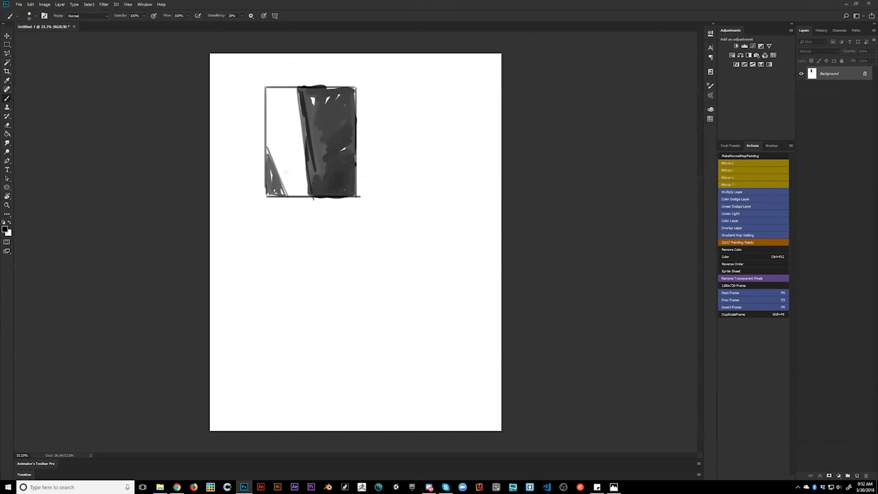
pyautogui.moveTo(289, 160)
pyautogui.mouseDown()
pyautogui.moveTo(291, 174)
pyautogui.moveTo(289, 166)
pyautogui.mouseUp()
# Paint a light grey diagonal band beside the slanted line and fill the thumbnail's upper-left area with light grey.
pyautogui.press(']')
pyautogui.press(']')
pyautogui.moveTo(300, 111)
pyautogui.mouseDown()
pyautogui.moveTo(272, 189)
pyautogui.moveTo(277, 178)
pyautogui.mouseUp()
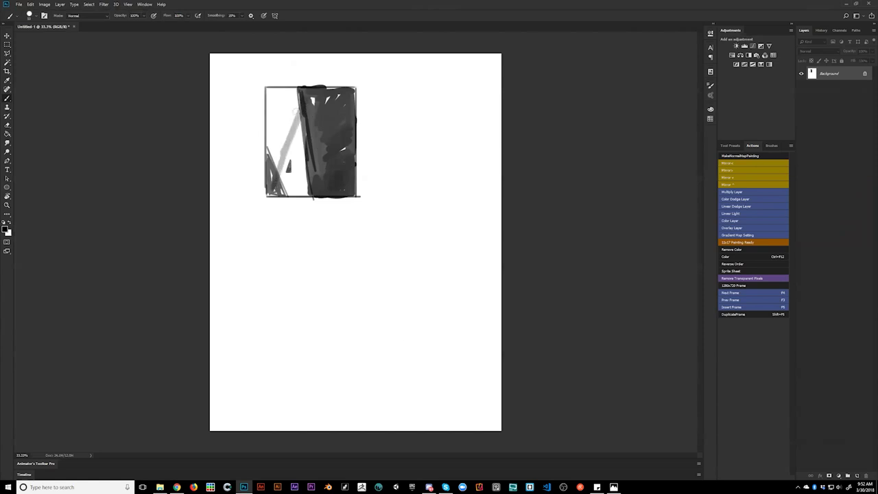
pyautogui.hotkey('ctrl', 'z')
pyautogui.moveTo(298, 104); pyautogui.dragTo(278, 160)
pyautogui.keyDown('alt'); pyautogui.click(287, 146); pyautogui.keyUp('alt')
pyautogui.moveTo(270, 107)
pyautogui.mouseDown()
pyautogui.moveTo(272, 137)
pyautogui.moveTo(272, 111)
pyautogui.moveTo(294, 99)
pyautogui.moveTo(279, 94)
pyautogui.mouseUp()
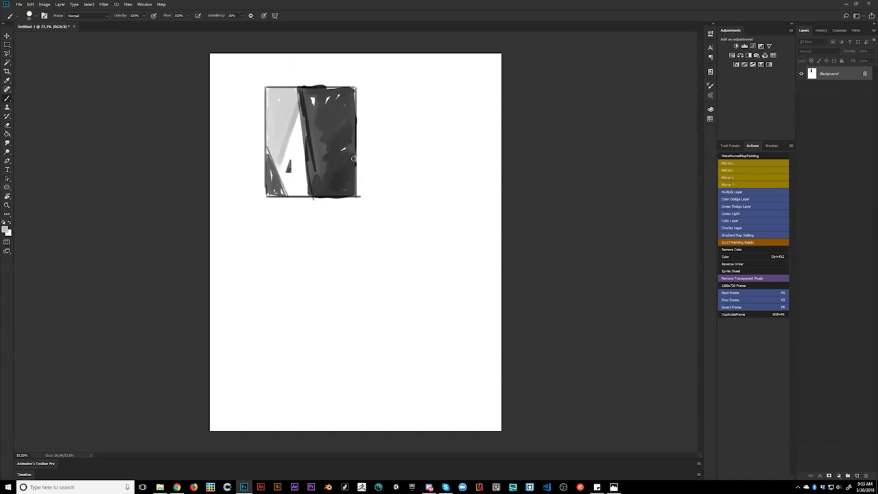
# Add a mid-grey slope at the thumbnail's lower right and a dark diagonal foreground shape across its lower-left corner.
pyautogui.moveTo(345, 183)
pyautogui.mouseDown()
pyautogui.moveTo(354, 184)
pyautogui.moveTo(302, 198)
pyautogui.moveTo(352, 174)
pyautogui.moveTo(300, 196)
pyautogui.moveTo(354, 173)
pyautogui.moveTo(311, 192)
pyautogui.moveTo(346, 191)
pyautogui.moveTo(333, 188)
pyautogui.moveTo(347, 180)
pyautogui.moveTo(352, 194)
pyautogui.moveTo(318, 186)
pyautogui.moveTo(300, 193)
pyautogui.mouseUp()
pyautogui.hotkey('ctrl', 'z')
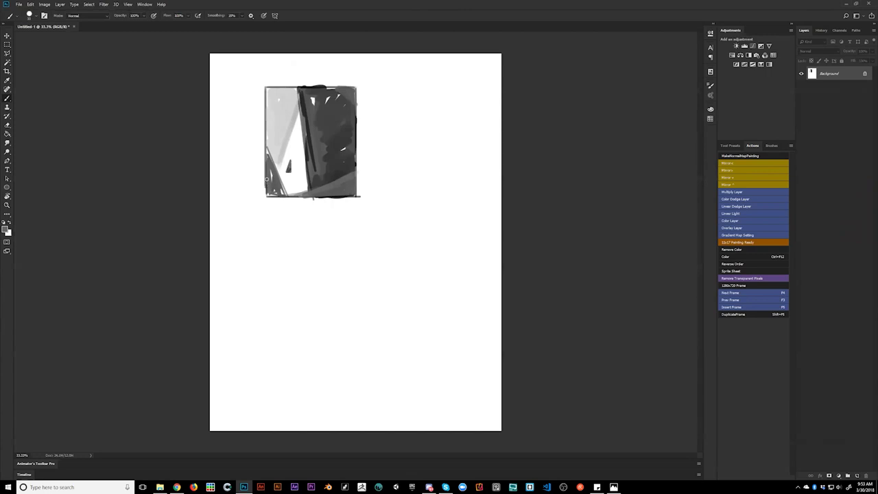
pyautogui.moveTo(266, 175)
pyautogui.mouseDown()
pyautogui.moveTo(261, 175)
pyautogui.moveTo(304, 198)
pyautogui.mouseUp()
pyautogui.hotkey('ctrl', 'z')
pyautogui.hotkey('ctrl', 'z')
pyautogui.moveTo(263, 177); pyautogui.dragTo(316, 199)
pyautogui.moveTo(263, 180); pyautogui.dragTo(314, 199)
pyautogui.hotkey('ctrl', 'z')
pyautogui.moveTo(266, 181); pyautogui.dragTo(268, 195)
# Sketch an angular tapered body below the thumbnail in black, with a tall block rising from its upper end, a nose piece and small side fins.
pyautogui.press('x')
pyautogui.moveTo(298, 319)
pyautogui.mouseDown()
pyautogui.moveTo(379, 254)
pyautogui.moveTo(398, 278)
pyautogui.mouseUp()
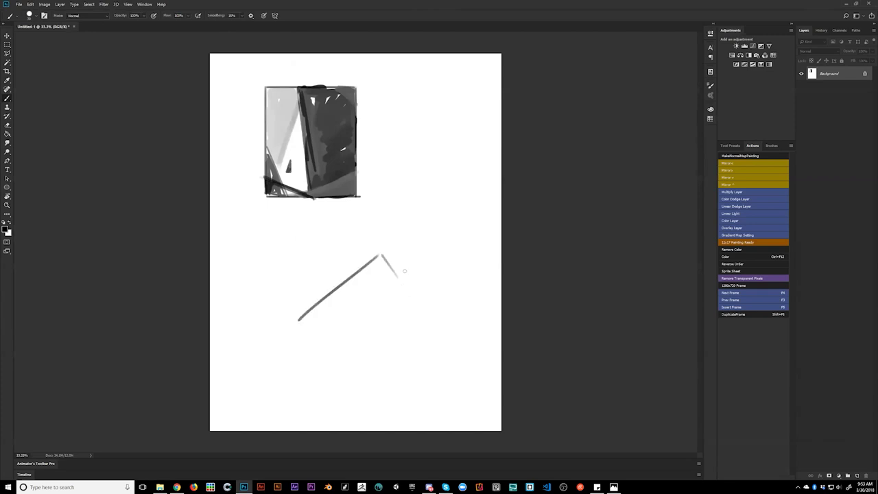
pyautogui.moveTo(300, 318)
pyautogui.mouseDown()
pyautogui.moveTo(314, 337)
pyautogui.moveTo(371, 317)
pyautogui.moveTo(372, 305)
pyautogui.moveTo(395, 277)
pyautogui.mouseUp()
pyautogui.hotkey('ctrl', 'z')
pyautogui.moveTo(312, 335)
pyautogui.mouseDown()
pyautogui.moveTo(407, 301)
pyautogui.moveTo(395, 275)
pyautogui.mouseUp()
pyautogui.moveTo(334, 289)
pyautogui.mouseDown()
pyautogui.moveTo(349, 264)
pyautogui.moveTo(357, 270)
pyautogui.moveTo(349, 278)
pyautogui.moveTo(379, 245)
pyautogui.moveTo(417, 178)
pyautogui.moveTo(439, 210)
pyautogui.moveTo(402, 281)
pyautogui.mouseUp()
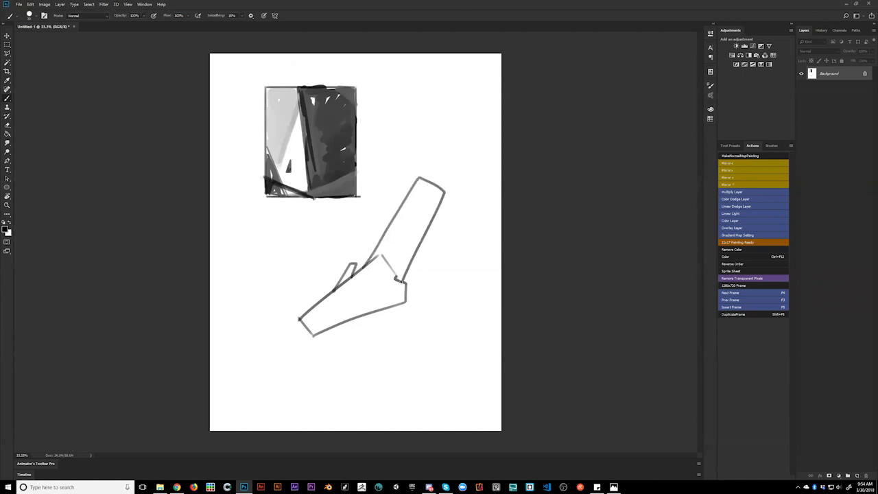
pyautogui.moveTo(361, 324)
pyautogui.mouseDown()
pyautogui.moveTo(354, 319)
pyautogui.moveTo(386, 314)
pyautogui.moveTo(374, 314)
pyautogui.mouseUp()
pyautogui.moveTo(297, 328)
pyautogui.mouseDown()
pyautogui.moveTo(315, 344)
pyautogui.moveTo(339, 305)
pyautogui.moveTo(328, 301)
pyautogui.mouseUp()
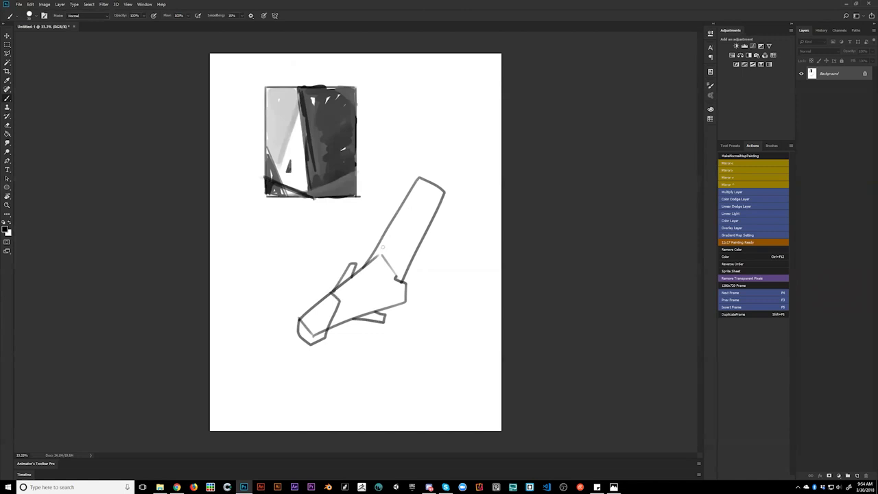
# Add long pointed fins, a nose spike, a lower swept fin and a large angular back panel to the sketched shape.
pyautogui.moveTo(364, 268)
pyautogui.mouseDown()
pyautogui.moveTo(451, 171)
pyautogui.moveTo(448, 164)
pyautogui.moveTo(408, 195)
pyautogui.mouseUp()
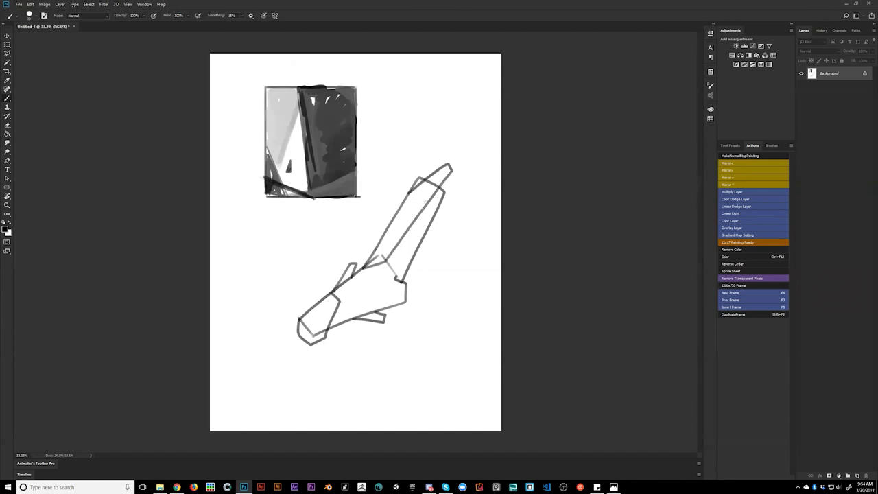
pyautogui.hotkey('ctrl', 'z')
pyautogui.moveTo(361, 268)
pyautogui.mouseDown()
pyautogui.moveTo(427, 143)
pyautogui.moveTo(433, 179)
pyautogui.moveTo(420, 218)
pyautogui.moveTo(369, 266)
pyautogui.moveTo(415, 250)
pyautogui.moveTo(455, 213)
pyautogui.moveTo(405, 290)
pyautogui.mouseUp()
pyautogui.moveTo(310, 315)
pyautogui.mouseDown()
pyautogui.moveTo(328, 277)
pyautogui.moveTo(317, 321)
pyautogui.moveTo(313, 293)
pyautogui.moveTo(358, 368)
pyautogui.mouseUp()
pyautogui.hotkey('ctrl', 'z')
pyautogui.hotkey('ctrl', 'z')
pyautogui.moveTo(305, 336)
pyautogui.mouseDown()
pyautogui.moveTo(365, 375)
pyautogui.moveTo(375, 370)
pyautogui.moveTo(360, 362)
pyautogui.moveTo(343, 317)
pyautogui.mouseUp()
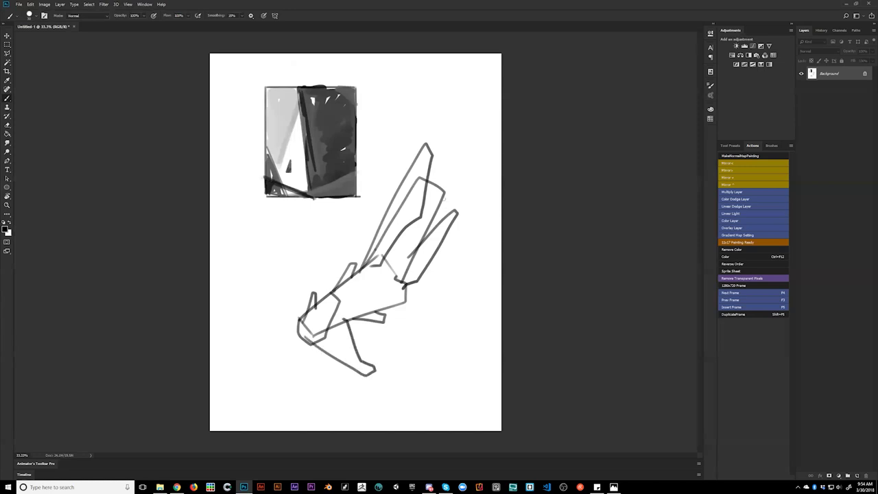
pyautogui.moveTo(433, 186)
pyautogui.mouseDown()
pyautogui.moveTo(477, 165)
pyautogui.moveTo(490, 214)
pyautogui.moveTo(434, 303)
pyautogui.moveTo(405, 319)
pyautogui.moveTo(407, 301)
pyautogui.mouseUp()
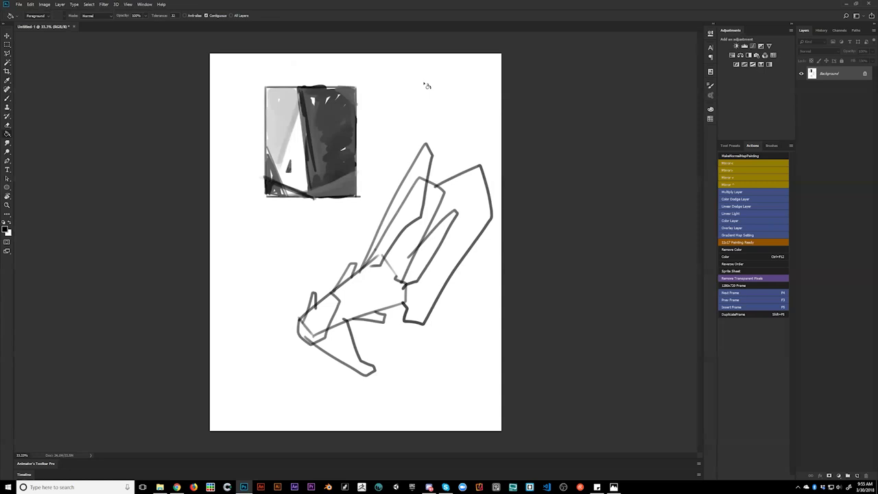
# Create a new layer above the sketches and fill it with white.
pyautogui.press('x')
pyautogui.hotkey('ctrl', 'shift', 'alt', 'n')
pyautogui.click(432, 93)
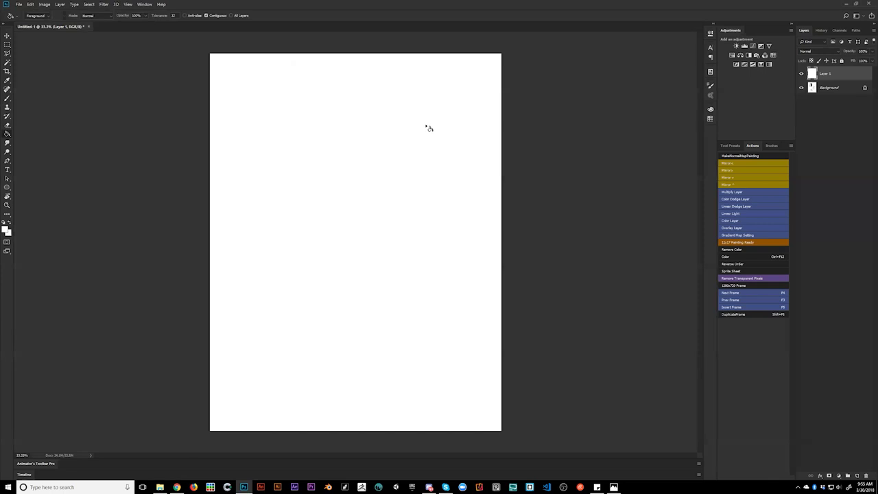
pyautogui.press('b')
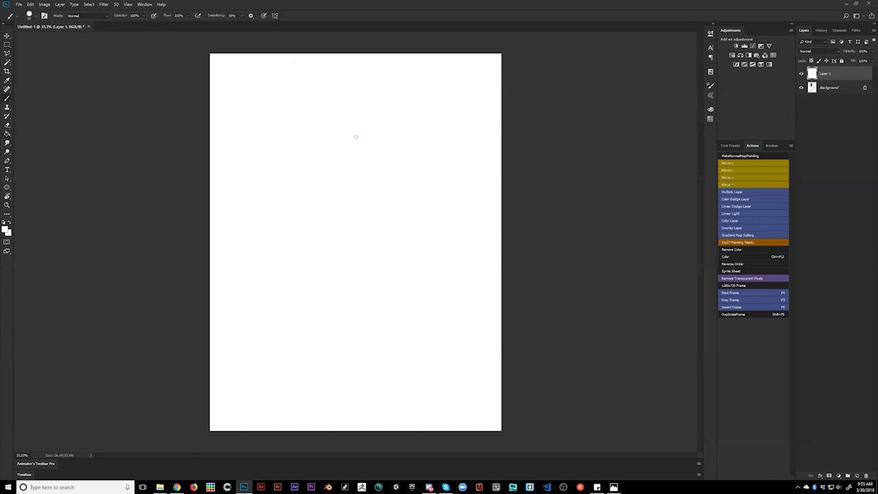
# Sketch overlapping angular outlines in black on the new layer, with a tall panel, a crossing diagonal bar and a pointed nose.
pyautogui.press('d')
pyautogui.moveTo(266, 234)
pyautogui.mouseDown()
pyautogui.moveTo(305, 188)
pyautogui.moveTo(298, 123)
pyautogui.moveTo(306, 91)
pyautogui.moveTo(338, 73)
pyautogui.moveTo(363, 132)
pyautogui.mouseUp()
pyautogui.hotkey('ctrl', 'z')
pyautogui.moveTo(258, 247)
pyautogui.mouseDown()
pyautogui.moveTo(306, 190)
pyautogui.moveTo(311, 107)
pyautogui.moveTo(357, 118)
pyautogui.mouseUp()
pyautogui.moveTo(372, 188)
pyautogui.mouseDown()
pyautogui.moveTo(362, 230)
pyautogui.moveTo(338, 236)
pyautogui.moveTo(316, 217)
pyautogui.moveTo(263, 243)
pyautogui.moveTo(267, 249)
pyautogui.moveTo(290, 192)
pyautogui.moveTo(309, 213)
pyautogui.moveTo(299, 228)
pyautogui.moveTo(379, 109)
pyautogui.moveTo(391, 116)
pyautogui.moveTo(369, 205)
pyautogui.moveTo(316, 251)
pyautogui.moveTo(329, 247)
pyautogui.moveTo(347, 211)
pyautogui.moveTo(347, 155)
pyautogui.mouseUp()
pyautogui.hotkey('ctrl', 'h')
pyautogui.hotkey('ctrl', 'h')
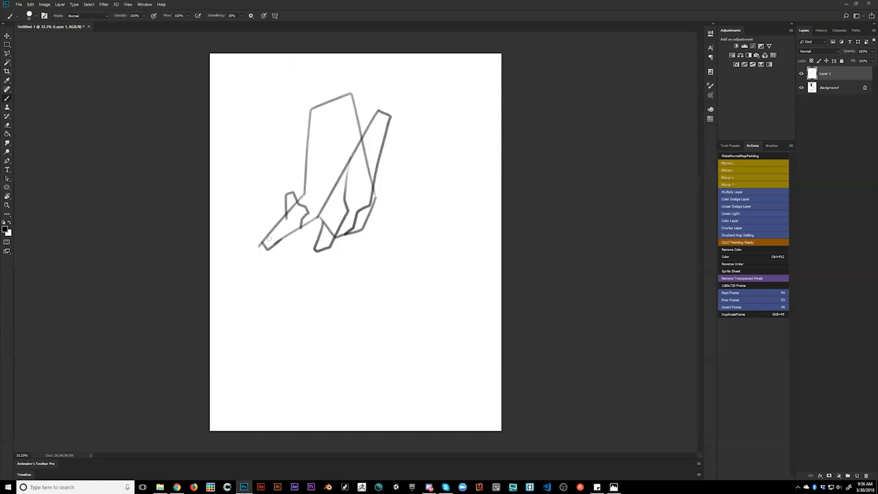
# Fill the nose, diagonal bar and lower fin shapes dark grey and thicken the tall panel's outlines.
pyautogui.moveTo(266, 241)
pyautogui.mouseDown()
pyautogui.moveTo(288, 194)
pyautogui.moveTo(295, 207)
pyautogui.moveTo(285, 221)
pyautogui.moveTo(295, 199)
pyautogui.moveTo(305, 209)
pyautogui.moveTo(291, 223)
pyautogui.moveTo(299, 226)
pyautogui.moveTo(266, 247)
pyautogui.moveTo(289, 221)
pyautogui.moveTo(295, 226)
pyautogui.moveTo(297, 208)
pyautogui.moveTo(333, 195)
pyautogui.moveTo(307, 211)
pyautogui.moveTo(326, 200)
pyautogui.mouseUp()
pyautogui.moveTo(377, 118)
pyautogui.mouseDown()
pyautogui.moveTo(324, 215)
pyautogui.moveTo(324, 249)
pyautogui.moveTo(384, 124)
pyautogui.moveTo(378, 113)
pyautogui.moveTo(324, 240)
pyautogui.mouseUp()
pyautogui.moveTo(346, 184)
pyautogui.mouseDown()
pyautogui.moveTo(317, 255)
pyautogui.moveTo(362, 169)
pyautogui.mouseUp()
pyautogui.moveTo(346, 205)
pyautogui.mouseDown()
pyautogui.moveTo(304, 162)
pyautogui.moveTo(300, 176)
pyautogui.mouseUp()
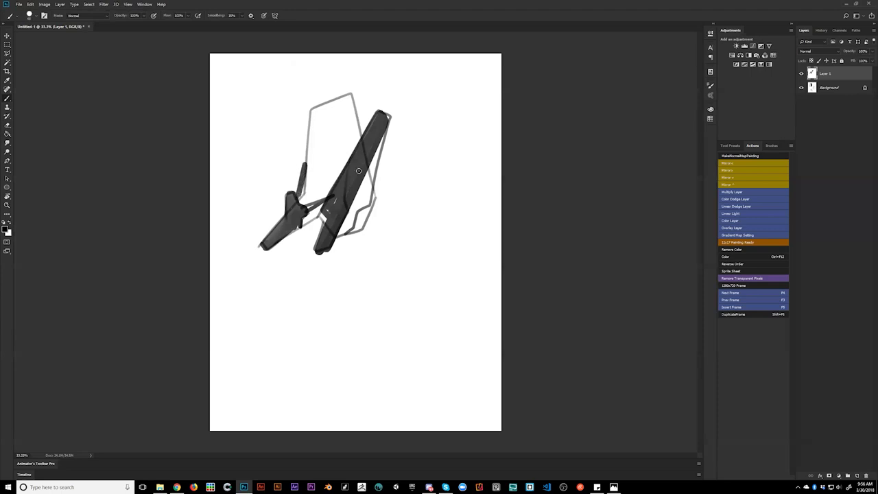
pyautogui.moveTo(313, 111); pyautogui.dragTo(302, 196)
pyautogui.moveTo(354, 124); pyautogui.dragTo(341, 176)
pyautogui.moveTo(277, 242); pyautogui.dragTo(309, 240)
pyautogui.moveTo(373, 192)
pyautogui.mouseDown()
pyautogui.moveTo(381, 214)
pyautogui.moveTo(338, 249)
pyautogui.moveTo(355, 226)
pyautogui.moveTo(341, 238)
pyautogui.moveTo(336, 255)
pyautogui.moveTo(374, 216)
pyautogui.moveTo(355, 231)
pyautogui.moveTo(379, 192)
pyautogui.moveTo(375, 218)
pyautogui.mouseUp()
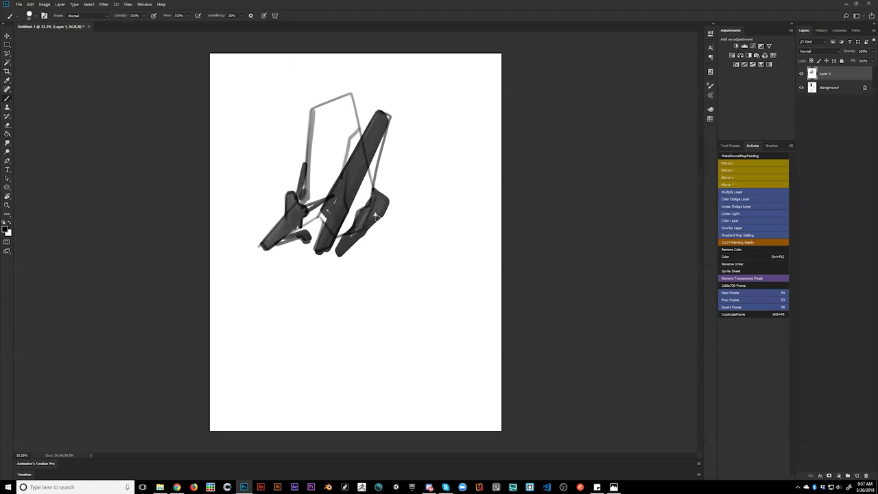
# Flip the sketch horizontally and draw thin inner contour lines on the tall panel with a much smaller brush.
pyautogui.hotkey('ctrl', 'f')
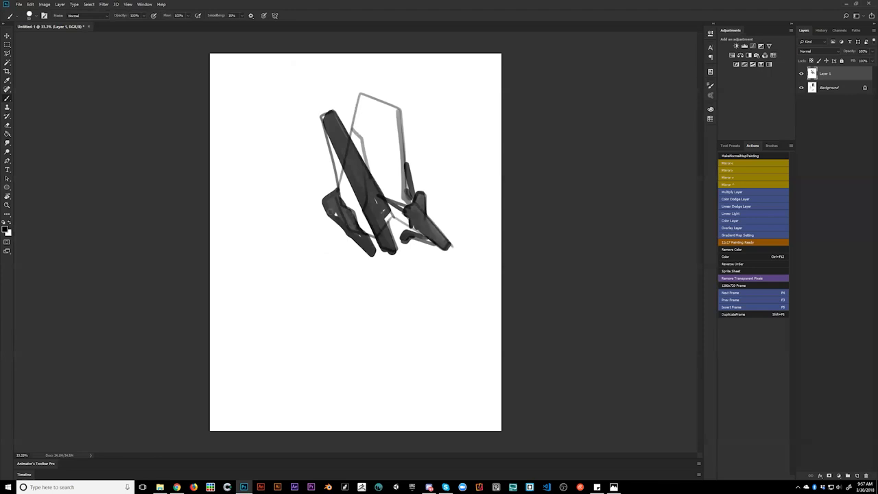
pyautogui.press('[')
pyautogui.press('[')
pyautogui.press('[')
pyautogui.press('[')
pyautogui.press('[')
pyautogui.press('[')
pyautogui.press('[')
pyautogui.press('[')
pyautogui.moveTo(361, 101); pyautogui.dragTo(395, 179)
pyautogui.moveTo(357, 227); pyautogui.dragTo(357, 228)
# Create another new layer above the flipped sketch and fill it with white.
pyautogui.press('g')
pyautogui.keyDown('alt'); pyautogui.click(458, 159); pyautogui.keyUp('alt')
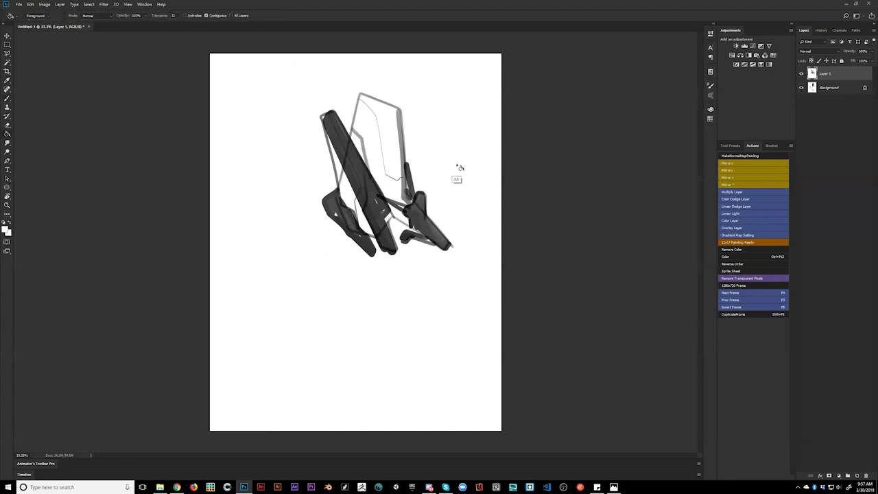
pyautogui.hotkey('ctrl', 'shift', 'alt', 'n')
pyautogui.click(458, 166)
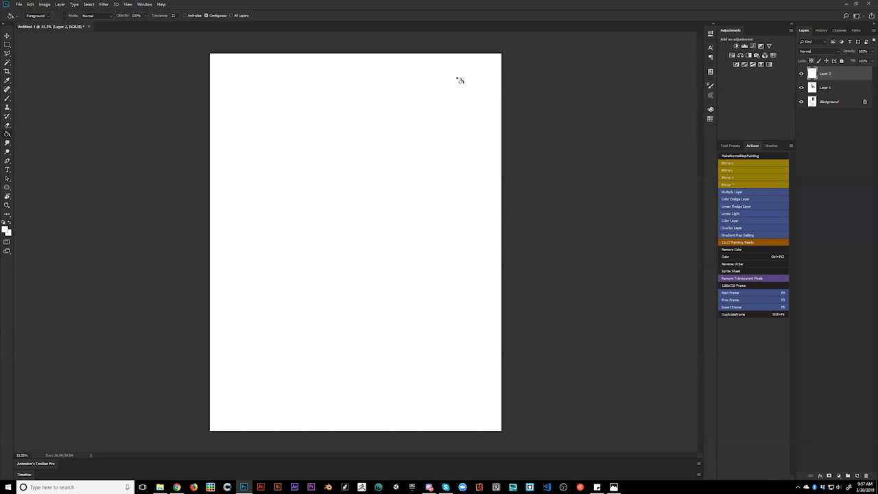
# Switch to the Brush tool and load the THE BRICK brush preset.
pyautogui.press('b')
pyautogui.press(']')
pyautogui.press(']')
pyautogui.press(']')
pyautogui.click(730, 146)
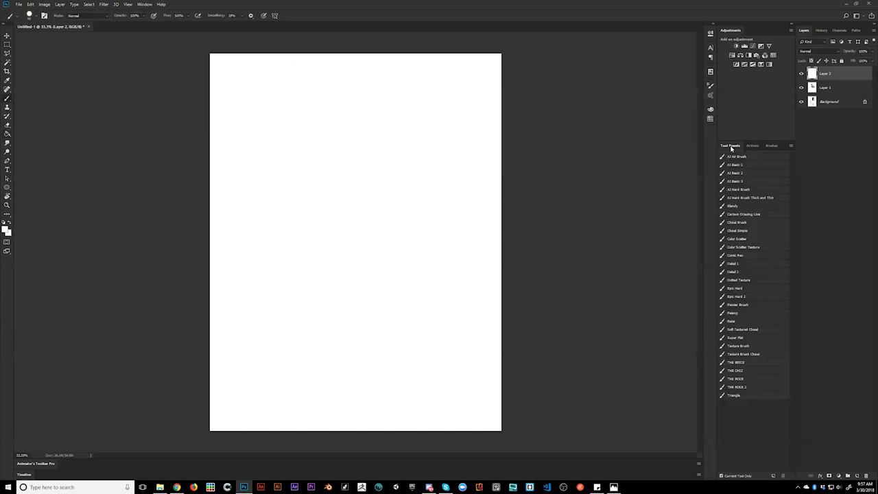
pyautogui.click(752, 146)
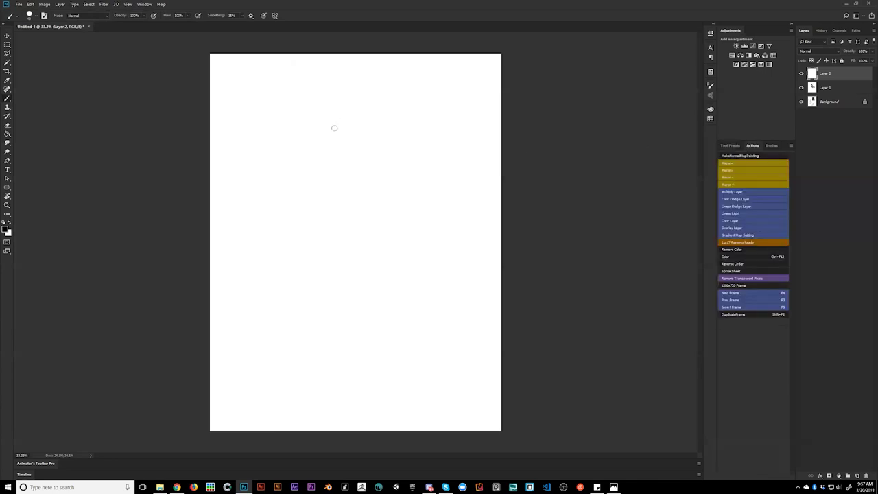
pyautogui.click(731, 146)
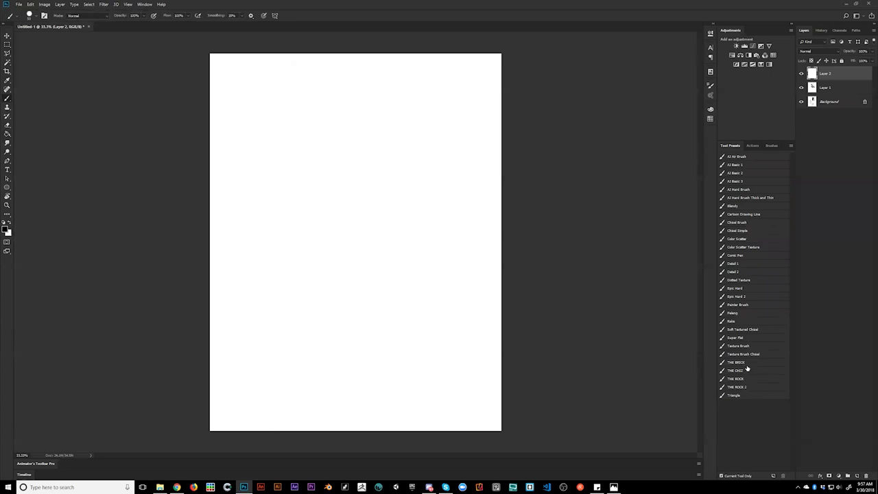
pyautogui.click(723, 363)
# Darken the white layer with a Hue/Saturation adjustment, setting Lightness to -84.
pyautogui.hotkey('ctrl', 'u')
pyautogui.moveTo(695, 197); pyautogui.dragTo(669, 196)
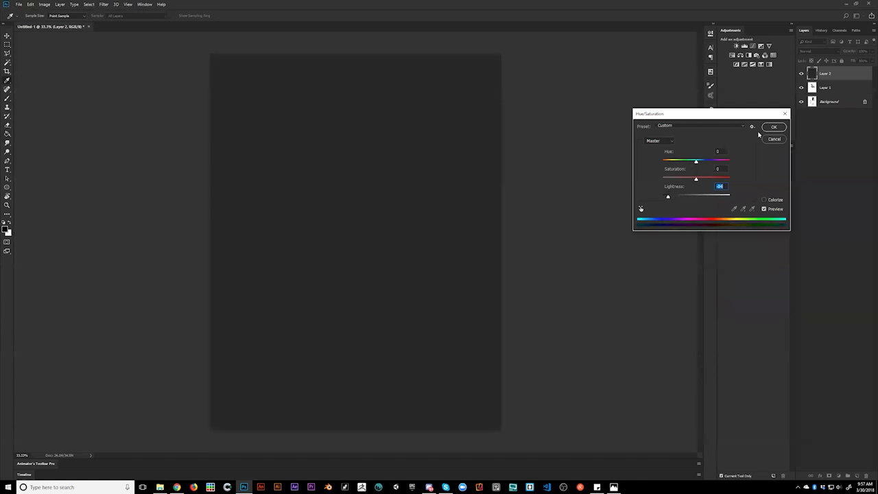
pyautogui.click(775, 128)
# Enlarge the brush and sweep broad black diagonal strokes across the upper and left parts of the dark background.
pyautogui.press(']')
pyautogui.press(']')
pyautogui.press(']')
pyautogui.press(']')
pyautogui.press(']')
pyautogui.press(']')
pyautogui.press(']')
pyautogui.press(']')
pyautogui.press(']')
pyautogui.press(']')
pyautogui.moveTo(376, 67); pyautogui.dragTo(312, 91)
pyautogui.press(']')
pyautogui.press(']')
pyautogui.press(']')
pyautogui.press(']')
pyautogui.moveTo(190, 158)
pyautogui.mouseDown()
pyautogui.moveTo(241, 80)
pyautogui.moveTo(418, 35)
pyautogui.mouseUp()
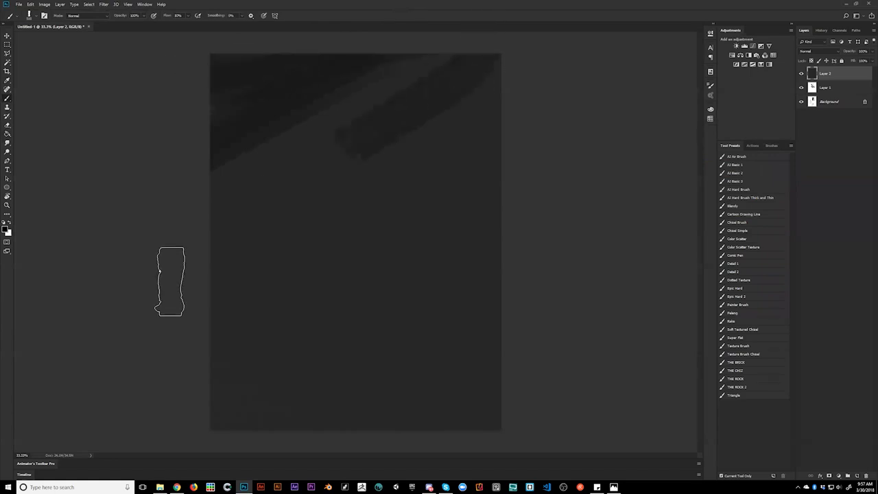
pyautogui.moveTo(166, 278); pyautogui.dragTo(279, 130)
pyautogui.moveTo(481, 138)
pyautogui.mouseDown()
pyautogui.moveTo(308, 165)
pyautogui.moveTo(199, 315)
pyautogui.moveTo(467, 186)
pyautogui.moveTo(300, 336)
pyautogui.moveTo(384, 192)
pyautogui.moveTo(311, 272)
pyautogui.moveTo(234, 280)
pyautogui.mouseUp()
# Paint a small rounded white head in the upper middle of the canvas with a smaller brush.
pyautogui.press('[')
pyautogui.press('[')
pyautogui.press('[')
pyautogui.press('[')
pyautogui.press('[')
pyautogui.press('[')
pyautogui.press('[')
pyautogui.press('[')
pyautogui.press('[')
pyautogui.press('[')
pyautogui.press('x')
pyautogui.moveTo(357, 135)
pyautogui.mouseDown()
pyautogui.moveTo(372, 133)
pyautogui.moveTo(358, 122)
pyautogui.moveTo(373, 137)
pyautogui.moveTo(358, 121)
pyautogui.moveTo(373, 136)
pyautogui.moveTo(355, 125)
pyautogui.moveTo(376, 123)
pyautogui.moveTo(367, 135)
pyautogui.mouseUp()
# Sample grey from the head's lower edge and paint a tapered torso below it with a larger brush.
pyautogui.press('x')
pyautogui.keyDown('alt'); pyautogui.click(364, 140); pyautogui.keyUp('alt')
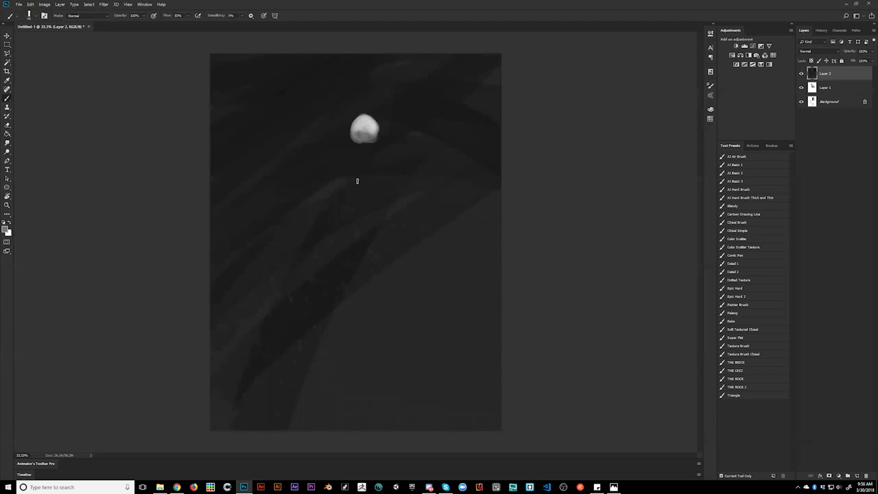
pyautogui.press(']')
pyautogui.press(']')
pyautogui.press(']')
pyautogui.press(']')
pyautogui.press(']')
pyautogui.press(']')
pyautogui.press(']')
pyautogui.moveTo(359, 176)
pyautogui.mouseDown()
pyautogui.moveTo(360, 200)
pyautogui.moveTo(350, 179)
pyautogui.moveTo(369, 231)
pyautogui.mouseUp()
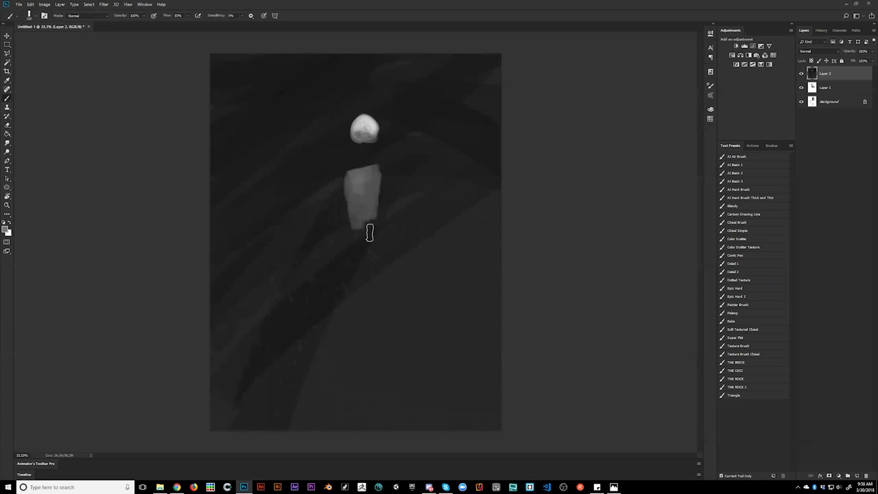
# Paint a thin bent grey arm with a fingered hand reaching out left of the torso and join it at the shoulder.
pyautogui.moveTo(323, 190)
pyautogui.mouseDown()
pyautogui.moveTo(329, 186)
pyautogui.moveTo(294, 226)
pyautogui.moveTo(315, 202)
pyautogui.moveTo(289, 226)
pyautogui.moveTo(265, 231)
pyautogui.moveTo(291, 230)
pyautogui.moveTo(252, 232)
pyautogui.mouseUp()
pyautogui.hotkey('ctrl', 'z')
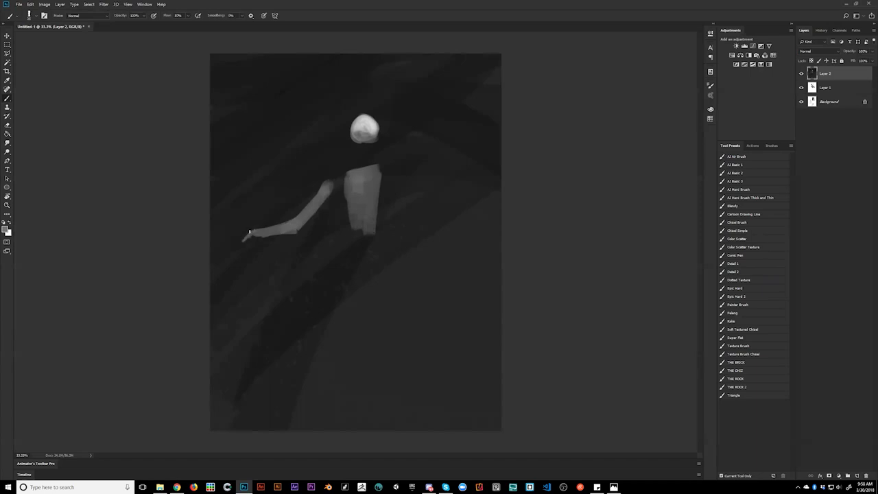
pyautogui.moveTo(244, 237); pyautogui.dragTo(237, 248)
pyautogui.moveTo(249, 244); pyautogui.dragTo(251, 238)
pyautogui.moveTo(321, 192)
pyautogui.mouseDown()
pyautogui.moveTo(349, 174)
pyautogui.moveTo(331, 185)
pyautogui.moveTo(345, 177)
pyautogui.moveTo(335, 183)
pyautogui.moveTo(352, 202)
pyautogui.mouseUp()
# Paint the opposite arm reaching down to the right with a spread hand, and step back the extra shoulder stroke.
pyautogui.moveTo(391, 179)
pyautogui.mouseDown()
pyautogui.moveTo(366, 173)
pyautogui.moveTo(393, 169)
pyautogui.moveTo(376, 199)
pyautogui.moveTo(396, 170)
pyautogui.moveTo(424, 223)
pyautogui.moveTo(427, 215)
pyautogui.moveTo(470, 242)
pyautogui.mouseUp()
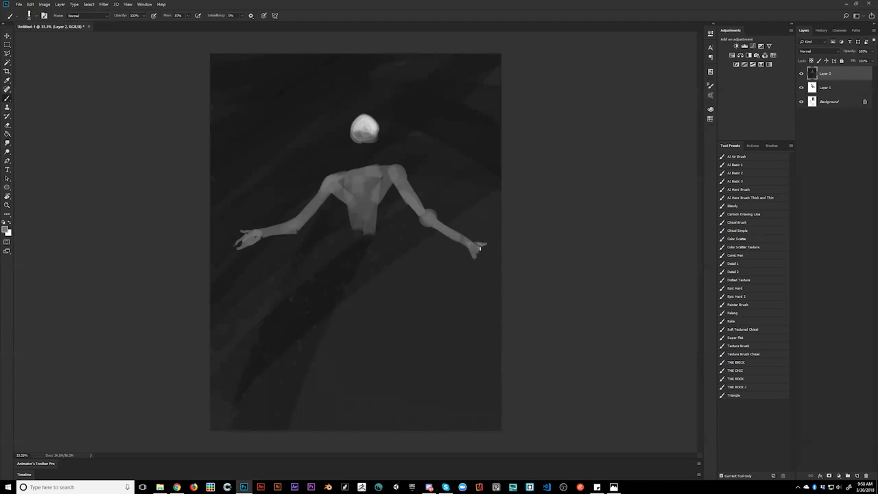
pyautogui.moveTo(480, 251); pyautogui.dragTo(486, 257)
pyautogui.hotkey('ctrl', 'alt', 'z')
pyautogui.hotkey('ctrl', 'alt', 'z')
pyautogui.moveTo(324, 188); pyautogui.dragTo(338, 171)
pyautogui.hotkey('ctrl', 'alt', 'z')
# Lasso the shoulder line and paint bright white highlights along the collarbones and both shoulders with a larger brush, clearing the selection.
pyautogui.press('l')
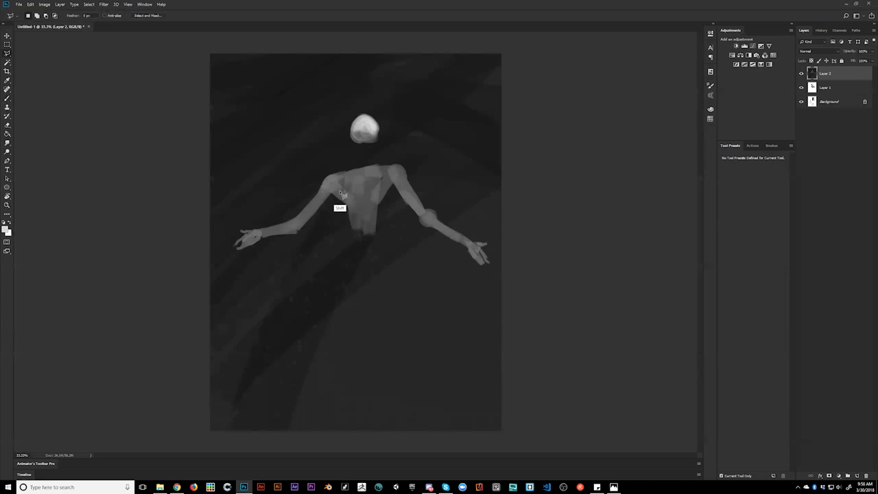
pyautogui.moveTo(323, 177)
pyautogui.mouseDown()
pyautogui.moveTo(316, 200)
pyautogui.moveTo(332, 179)
pyautogui.moveTo(348, 176)
pyautogui.moveTo(340, 172)
pyautogui.moveTo(320, 198)
pyautogui.moveTo(337, 181)
pyautogui.moveTo(359, 180)
pyautogui.moveTo(356, 174)
pyautogui.moveTo(400, 168)
pyautogui.moveTo(366, 180)
pyautogui.moveTo(411, 183)
pyautogui.moveTo(384, 168)
pyautogui.mouseUp()
pyautogui.hotkey('ctrl', 'd')
pyautogui.hotkey('ctrl', 'd')
pyautogui.press('b')
pyautogui.press('d')
pyautogui.press('x')
pyautogui.press(']')
pyautogui.press(']')
pyautogui.press(']')
pyautogui.press(']')
pyautogui.press(']')
pyautogui.moveTo(327, 185)
pyautogui.mouseDown()
pyautogui.moveTo(365, 186)
pyautogui.moveTo(369, 165)
pyautogui.moveTo(410, 167)
pyautogui.moveTo(384, 168)
pyautogui.mouseUp()
pyautogui.hotkey('ctrl', 'd')
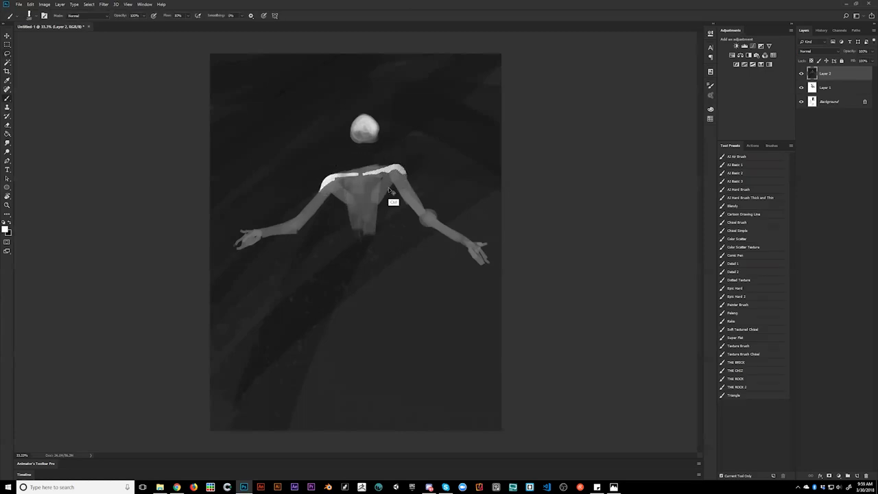
# Brighten the upper chest, blend sampled grey down the torso to the waist, and flip the canvas horizontally.
pyautogui.moveTo(339, 193)
pyautogui.mouseDown()
pyautogui.moveTo(370, 173)
pyautogui.moveTo(373, 183)
pyautogui.moveTo(386, 177)
pyautogui.moveTo(361, 172)
pyautogui.moveTo(386, 177)
pyautogui.moveTo(362, 185)
pyautogui.moveTo(364, 214)
pyautogui.moveTo(352, 210)
pyautogui.moveTo(359, 220)
pyautogui.moveTo(347, 201)
pyautogui.moveTo(351, 221)
pyautogui.moveTo(346, 210)
pyautogui.moveTo(359, 209)
pyautogui.moveTo(349, 222)
pyautogui.mouseUp()
pyautogui.keyDown('alt'); pyautogui.click(360, 208); pyautogui.keyUp('alt')
pyautogui.keyDown('alt'); pyautogui.click(362, 212); pyautogui.keyUp('alt')
pyautogui.keyDown('alt'); pyautogui.click(363, 209); pyautogui.keyUp('alt')
pyautogui.moveTo(351, 210); pyautogui.dragTo(349, 228)
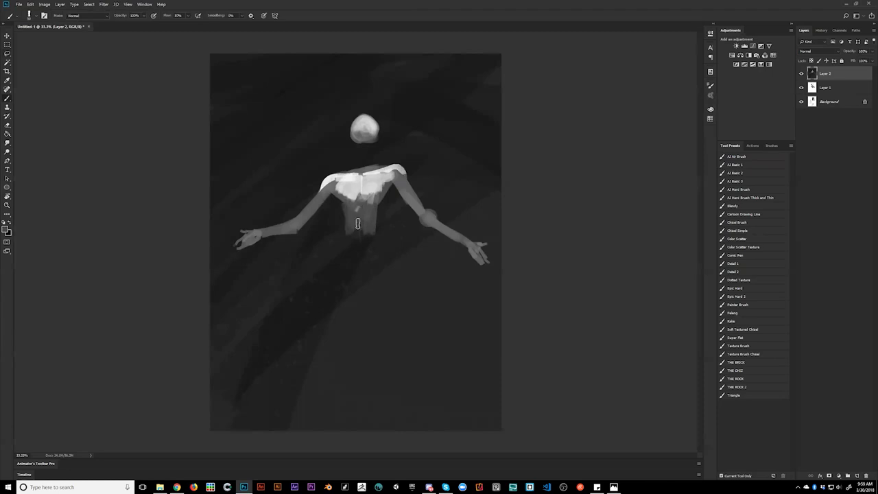
pyautogui.moveTo(382, 194)
pyautogui.mouseDown()
pyautogui.moveTo(373, 225)
pyautogui.moveTo(353, 233)
pyautogui.mouseUp()
pyautogui.moveTo(345, 201)
pyautogui.mouseDown()
pyautogui.moveTo(347, 242)
pyautogui.moveTo(372, 219)
pyautogui.moveTo(369, 243)
pyautogui.mouseUp()
pyautogui.hotkey('ctrl', 'f')
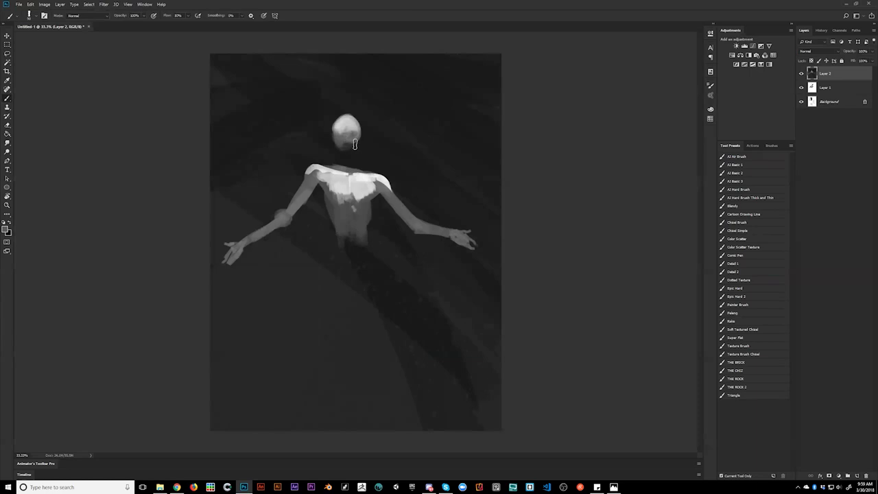
# Paint dark eye sockets and a jaw to form a skull, and add white highlights along both arms.
pyautogui.press('d')
pyautogui.keyDown('alt'); pyautogui.click(351, 133); pyautogui.keyUp('alt')
pyautogui.keyDown('alt'); pyautogui.click(348, 144); pyautogui.keyUp('alt')
pyautogui.press('x')
pyautogui.moveTo(283, 214)
pyautogui.mouseDown()
pyautogui.moveTo(295, 196)
pyautogui.moveTo(254, 235)
pyautogui.moveTo(286, 205)
pyautogui.mouseUp()
pyautogui.moveTo(387, 190)
pyautogui.mouseDown()
pyautogui.moveTo(419, 226)
pyautogui.moveTo(399, 198)
pyautogui.moveTo(432, 225)
pyautogui.moveTo(420, 223)
pyautogui.moveTo(457, 228)
pyautogui.moveTo(419, 231)
pyautogui.mouseUp()
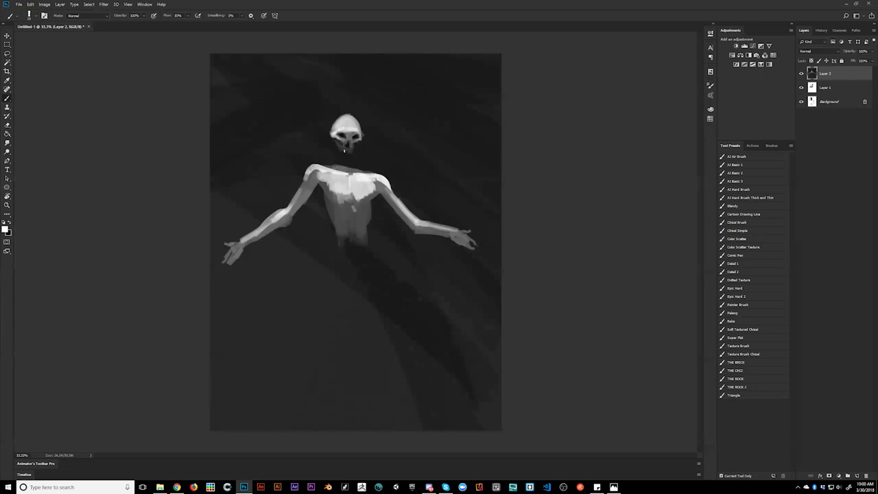
# Paint a sloping black waistline across the hips beneath the torso with a larger brush.
pyautogui.keyDown('alt'); pyautogui.click(341, 238); pyautogui.keyUp('alt')
pyautogui.press(']')
pyautogui.press(']')
pyautogui.press(']')
pyautogui.press('d')
pyautogui.moveTo(372, 248)
pyautogui.mouseDown()
pyautogui.moveTo(355, 264)
pyautogui.moveTo(350, 253)
pyautogui.moveTo(344, 266)
pyautogui.moveTo(336, 236)
pyautogui.mouseUp()
# Block in a long black skirt with broad strokes from the hips to the canvas's lower edge.
pyautogui.press(']')
pyautogui.press(']')
pyautogui.press(']')
pyautogui.press(']')
pyautogui.press(']')
pyautogui.press(']')
pyautogui.press(']')
pyautogui.press(']')
pyautogui.press(']')
pyautogui.press(']')
pyautogui.press(']')
pyautogui.moveTo(342, 303)
pyautogui.mouseDown()
pyautogui.moveTo(347, 408)
pyautogui.moveTo(356, 321)
pyautogui.moveTo(327, 431)
pyautogui.moveTo(343, 267)
pyautogui.moveTo(314, 428)
pyautogui.mouseUp()
# Paint narrower black folds flaring down both sides of the skirt with a smaller brush.
pyautogui.press('[')
pyautogui.press('[')
pyautogui.press('[')
pyautogui.press('[')
pyautogui.press('[')
pyautogui.press('[')
pyautogui.press('[')
pyautogui.press('[')
pyautogui.press('[')
pyautogui.moveTo(332, 288); pyautogui.dragTo(295, 429)
pyautogui.moveTo(366, 282)
pyautogui.mouseDown()
pyautogui.moveTo(381, 420)
pyautogui.moveTo(373, 354)
pyautogui.mouseUp()
pyautogui.moveTo(388, 422)
pyautogui.mouseDown()
pyautogui.moveTo(373, 306)
pyautogui.moveTo(382, 351)
pyautogui.mouseUp()
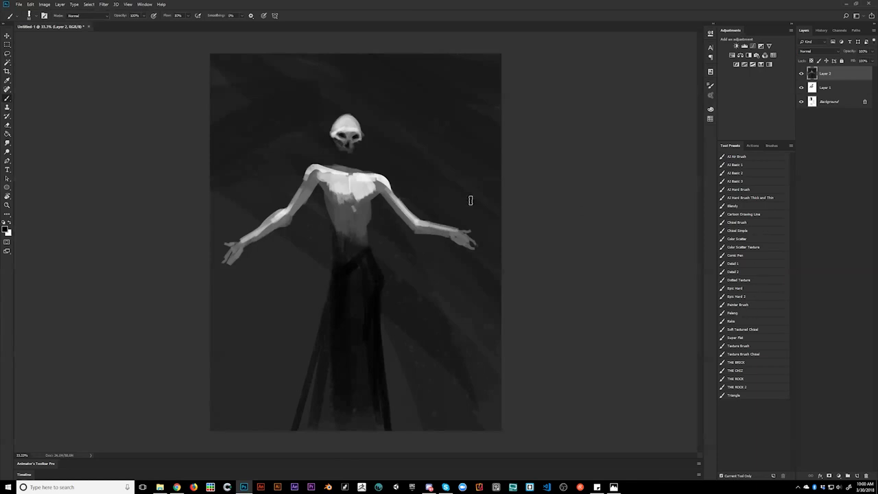
# Try a pointed black hood with veil strokes draped over the skull, shoulders and chest.
pyautogui.moveTo(332, 146)
pyautogui.mouseDown()
pyautogui.moveTo(363, 140)
pyautogui.moveTo(329, 149)
pyautogui.moveTo(331, 163)
pyautogui.moveTo(310, 191)
pyautogui.moveTo(374, 146)
pyautogui.mouseUp()
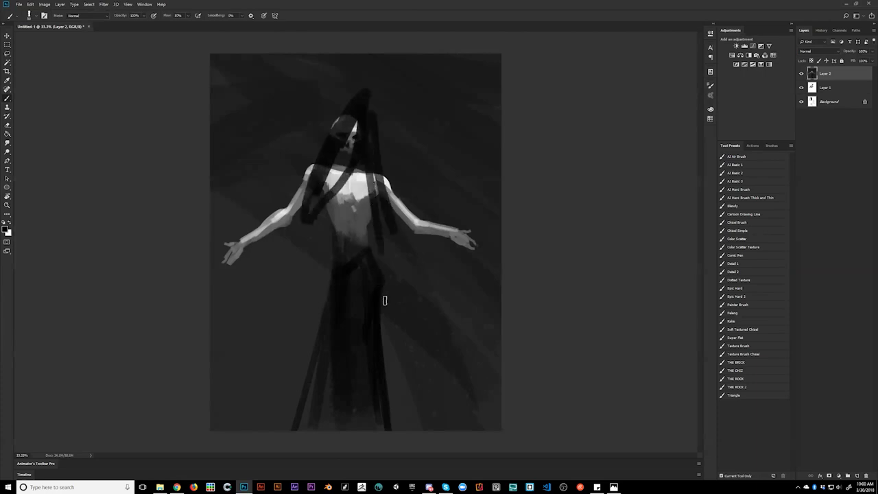
pyautogui.hotkey('ctrl', 'z')
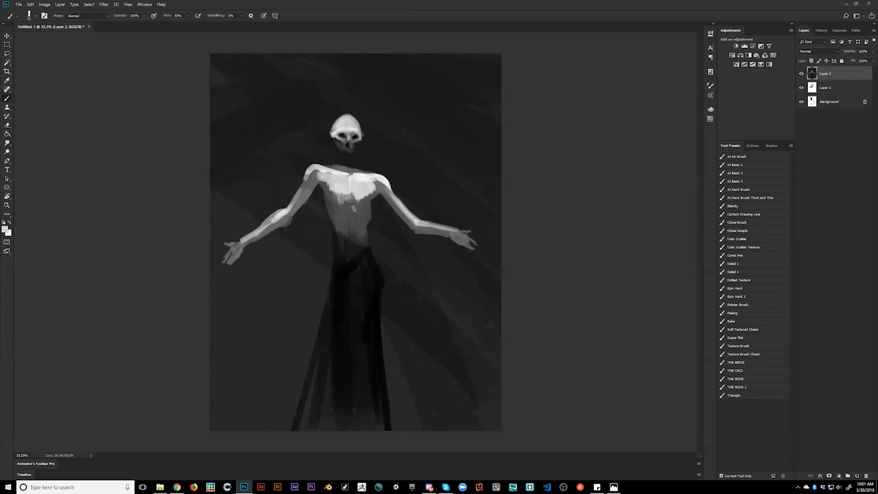
# Reshape the skull's crown with a flatter top, and shade the sternum and pectoral edges in grey.
pyautogui.moveTo(333, 132); pyautogui.dragTo(347, 114)
pyautogui.press('r')
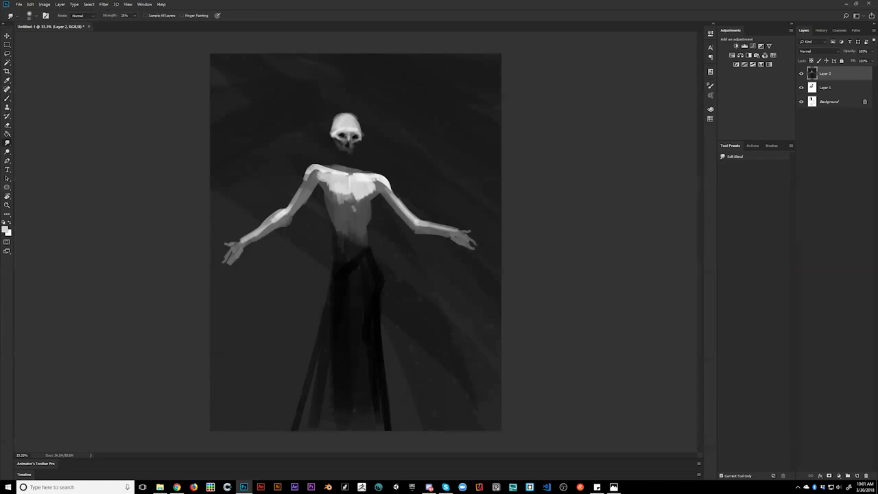
pyautogui.press('b')
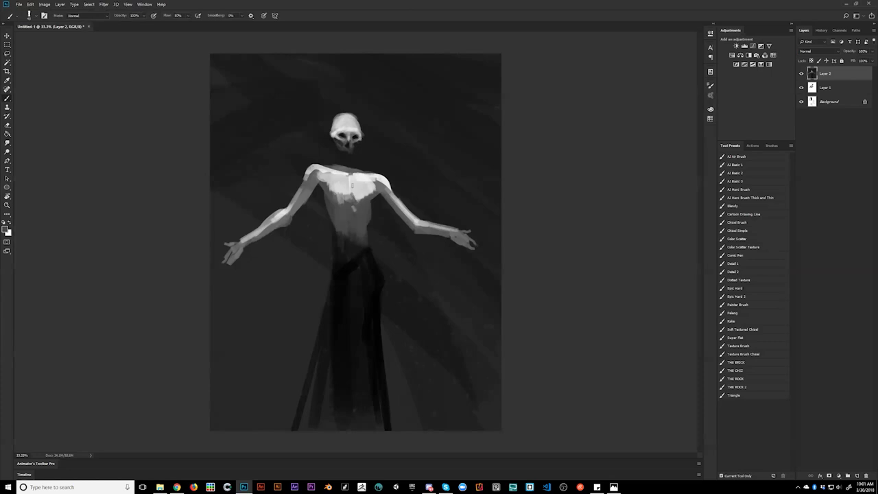
pyautogui.moveTo(351, 184); pyautogui.dragTo(349, 202)
pyautogui.moveTo(329, 188); pyautogui.dragTo(344, 197)
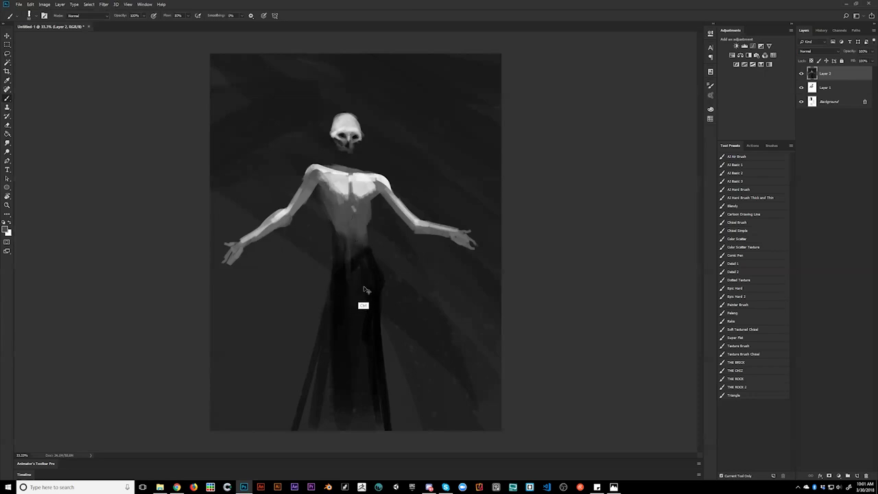
# Flip the canvas horizontally and paint crossing dark and white strands over the jaw and neck.
pyautogui.hotkey('ctrl', 'f')
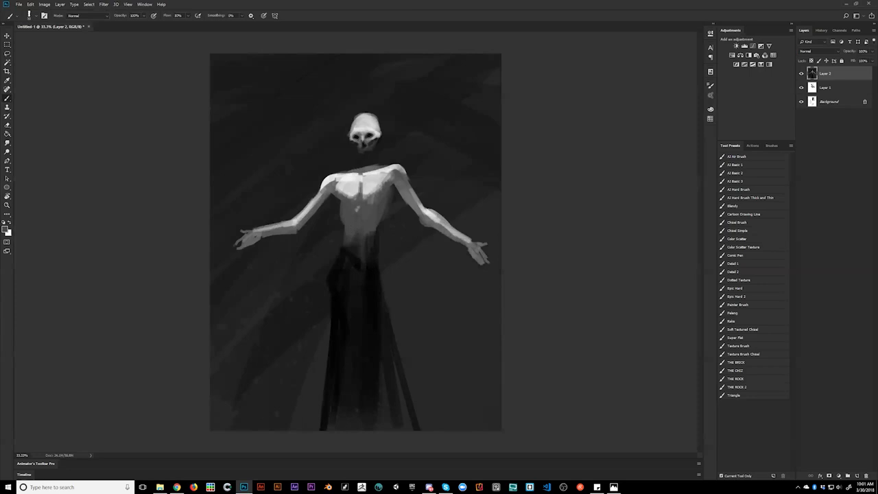
pyautogui.keyDown('alt'); pyautogui.click(362, 137); pyautogui.keyUp('alt')
pyautogui.press(']')
pyautogui.press(']')
pyautogui.moveTo(354, 144); pyautogui.dragTo(355, 172)
pyautogui.hotkey('ctrl', 'z')
pyautogui.press('x')
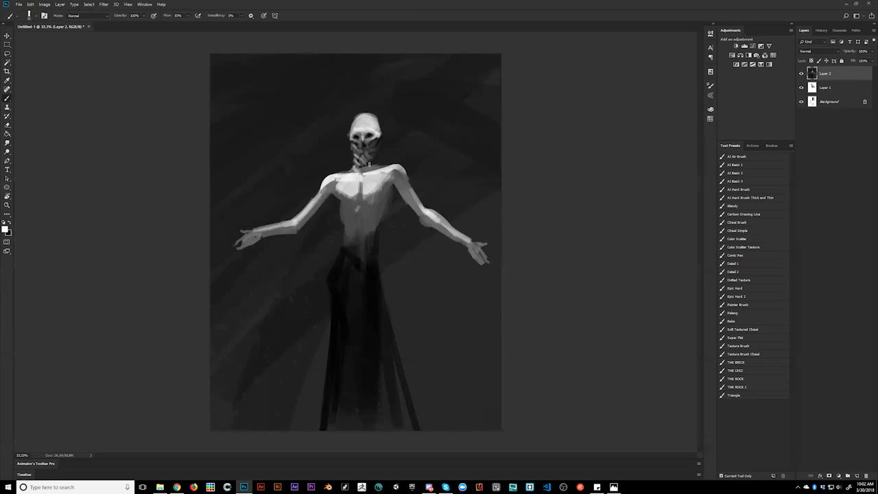
pyautogui.moveTo(377, 148); pyautogui.dragTo(376, 160)
pyautogui.press('x')
# Switch to the AJ Basic 2 brush with a flattened tip and add light strokes at the neck's base.
pyautogui.click(757, 173)
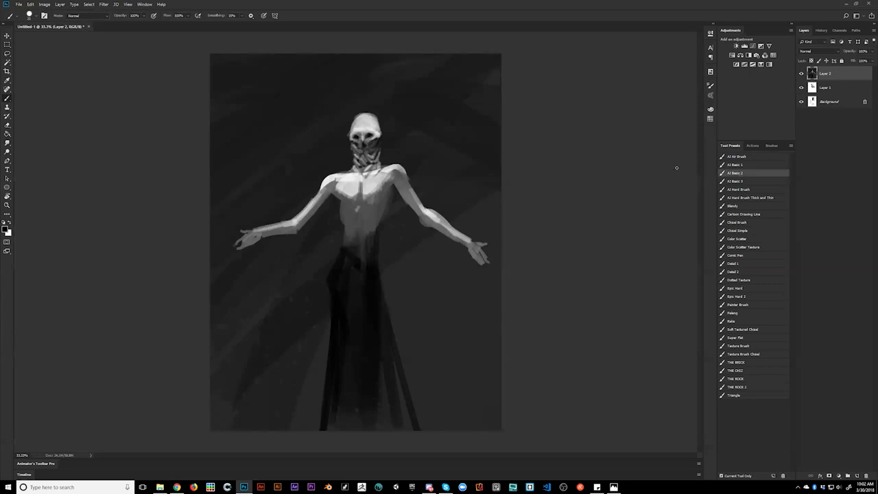
pyautogui.press('x')
pyautogui.rightClick(367, 168)
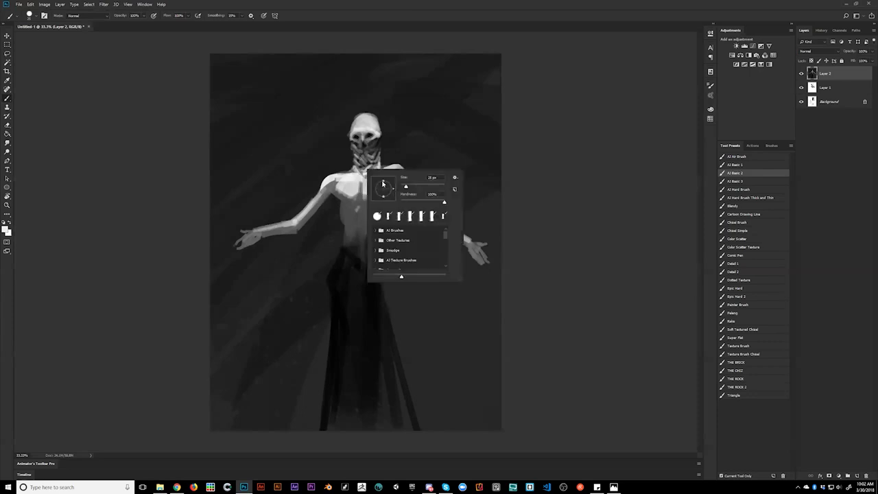
pyautogui.moveTo(443, 203); pyautogui.dragTo(434, 199)
pyautogui.click(359, 167)
pyautogui.keyDown('alt'); pyautogui.click(355, 189); pyautogui.keyUp('alt')
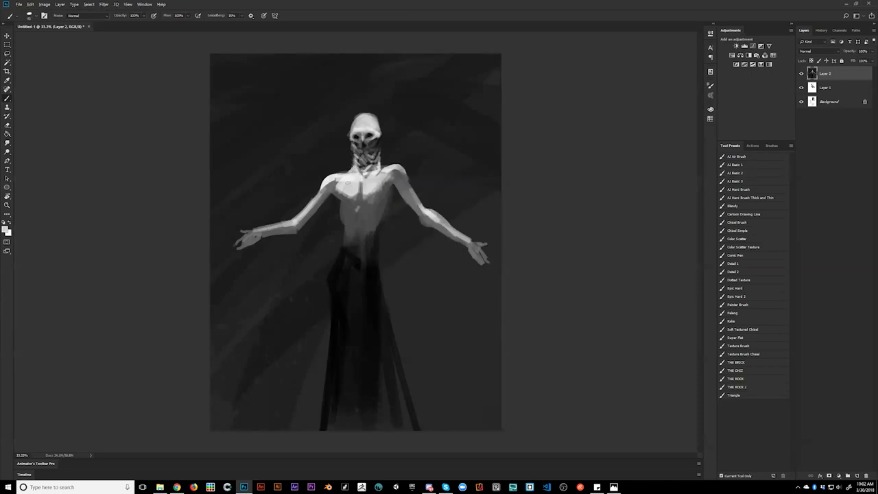
# Flip the canvas horizontally and paint light spiky strands rising from the shoulders on both sides of the neck.
pyautogui.hotkey('ctrl', 'shift', 'h')
pyautogui.keyDown('alt'); pyautogui.click(333, 156); pyautogui.keyUp('alt')
pyautogui.keyDown('alt'); pyautogui.click(330, 183); pyautogui.keyUp('alt')
pyautogui.press('x')
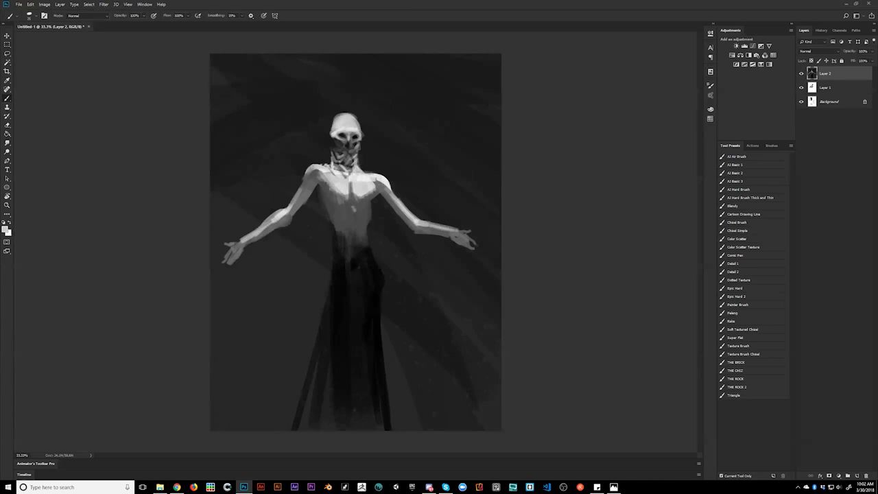
pyautogui.moveTo(323, 162); pyautogui.dragTo(326, 155)
pyautogui.moveTo(366, 167); pyautogui.dragTo(360, 169)
# Paint darker sampled-grey sinew strokes across the upper chest below the collarbones.
pyautogui.keyDown('alt'); pyautogui.click(333, 232); pyautogui.keyUp('alt')
pyautogui.moveTo(331, 187)
pyautogui.mouseDown()
pyautogui.moveTo(354, 179)
pyautogui.moveTo(347, 183)
pyautogui.mouseUp()
pyautogui.moveTo(340, 192); pyautogui.dragTo(347, 188)
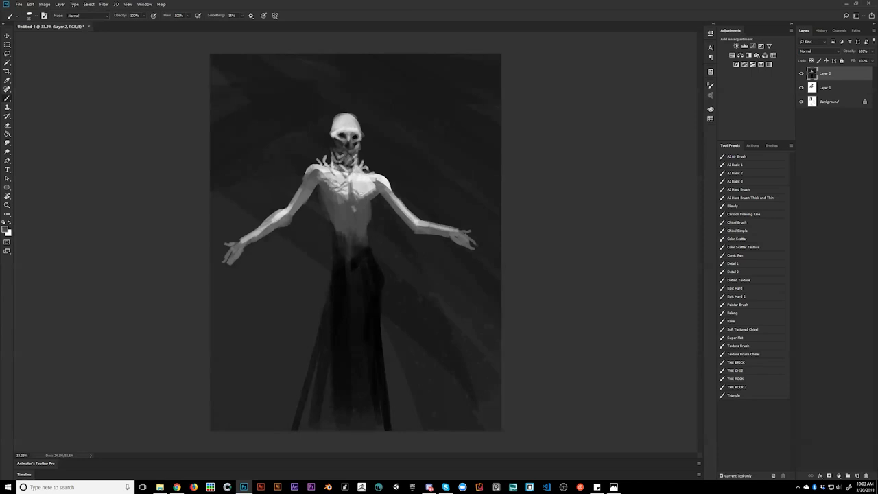
pyautogui.moveTo(370, 179); pyautogui.dragTo(365, 191)
# Define the lower edge of the chest and the ribs with sampled grey tones.
pyautogui.keyDown('alt'); pyautogui.click(345, 200); pyautogui.keyUp('alt')
pyautogui.moveTo(326, 191); pyautogui.dragTo(355, 208)
pyautogui.press('alt')
pyautogui.keyDown('alt'); pyautogui.click(355, 218); pyautogui.keyUp('alt')
pyautogui.moveTo(353, 209)
pyautogui.mouseDown()
pyautogui.moveTo(352, 219)
pyautogui.moveTo(323, 189)
pyautogui.moveTo(328, 203)
pyautogui.moveTo(335, 200)
pyautogui.mouseUp()
# Sample grey from the torso and paint curled bone-like strokes around the hips and upper skirt.
pyautogui.keyDown('alt'); pyautogui.click(345, 205); pyautogui.keyUp('alt')
pyautogui.keyDown('alt'); pyautogui.click(333, 213); pyautogui.keyUp('alt')
pyautogui.keyDown('alt'); pyautogui.click(327, 204); pyautogui.keyUp('alt')
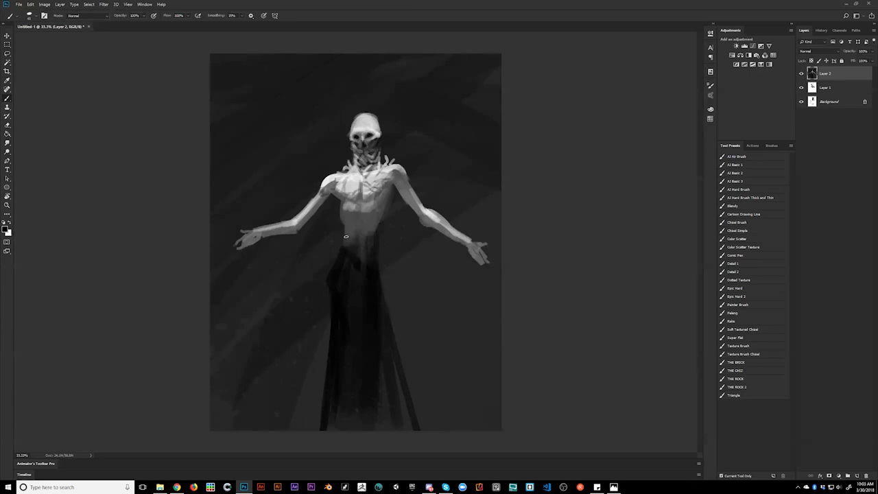
pyautogui.keyDown('alt'); pyautogui.click(352, 202); pyautogui.keyUp('alt')
pyautogui.moveTo(345, 249)
pyautogui.mouseDown()
pyautogui.moveTo(377, 243)
pyautogui.moveTo(365, 257)
pyautogui.moveTo(376, 252)
pyautogui.moveTo(369, 255)
pyautogui.moveTo(382, 277)
pyautogui.moveTo(380, 239)
pyautogui.moveTo(359, 281)
pyautogui.moveTo(383, 292)
pyautogui.mouseUp()
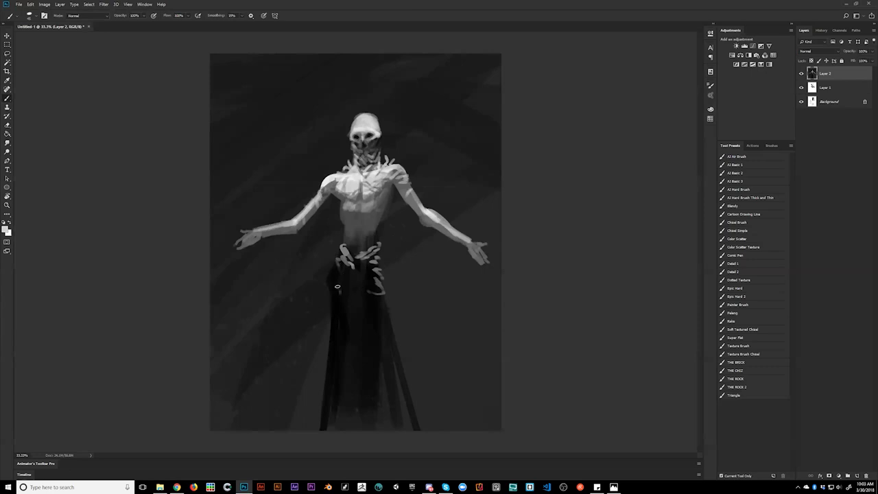
# Paint a second, lower grey arm on each side of the torso, flipping the canvas horizontally between them.
pyautogui.press('[')
pyautogui.moveTo(335, 203)
pyautogui.mouseDown()
pyautogui.moveTo(315, 243)
pyautogui.moveTo(335, 206)
pyautogui.moveTo(298, 258)
pyautogui.moveTo(324, 234)
pyautogui.moveTo(290, 265)
pyautogui.mouseUp()
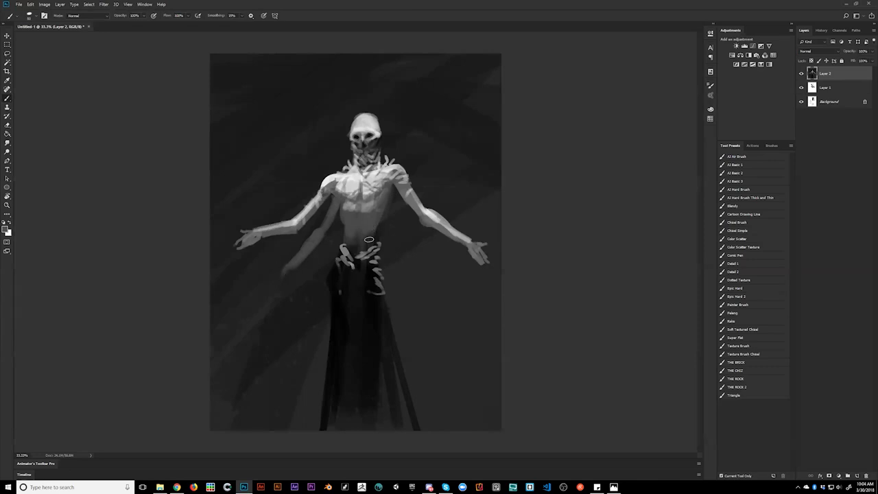
pyautogui.hotkey('ctrl', 'shift', 'h')
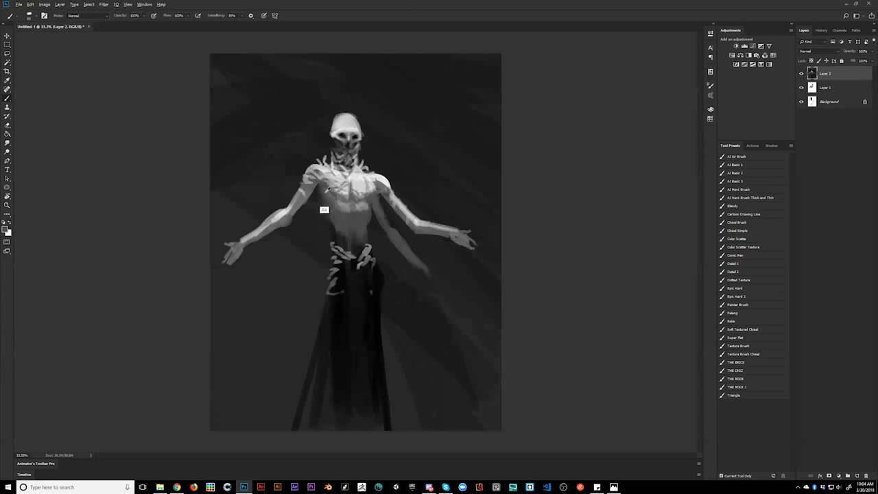
pyautogui.moveTo(313, 212)
pyautogui.mouseDown()
pyautogui.moveTo(277, 277)
pyautogui.moveTo(276, 280)
pyautogui.mouseUp()
# Highlight the forearms of both lower arms with a sampled light grey.
pyautogui.keyDown('alt'); pyautogui.click(280, 216); pyautogui.keyUp('alt')
pyautogui.moveTo(300, 233)
pyautogui.mouseDown()
pyautogui.moveTo(279, 270)
pyautogui.moveTo(296, 245)
pyautogui.mouseUp()
pyautogui.press(']')
pyautogui.press(']')
pyautogui.moveTo(396, 238)
pyautogui.mouseDown()
pyautogui.moveTo(429, 272)
pyautogui.moveTo(405, 247)
pyautogui.mouseUp()
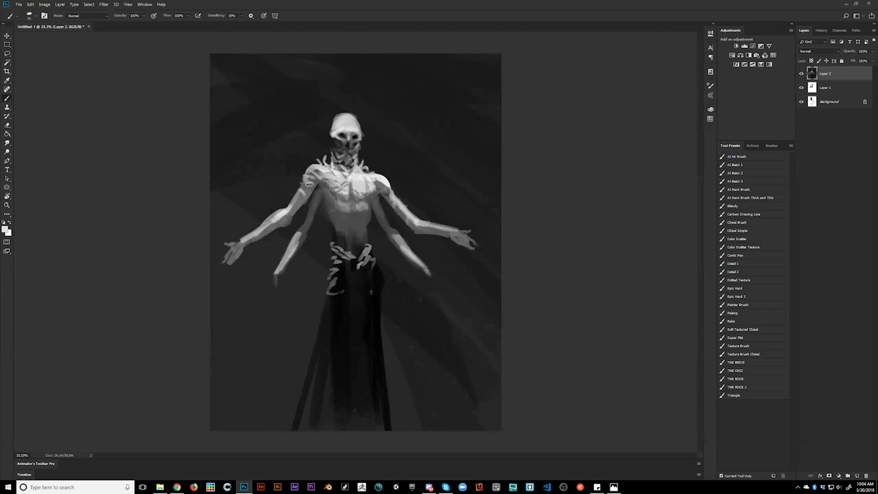
# Refine the shoulder shading and dot small black speckles across the collarbones and abdomen.
pyautogui.moveTo(324, 183); pyautogui.dragTo(324, 185)
pyautogui.keyDown('alt'); pyautogui.click(319, 187); pyautogui.keyUp('alt')
pyautogui.press('d')
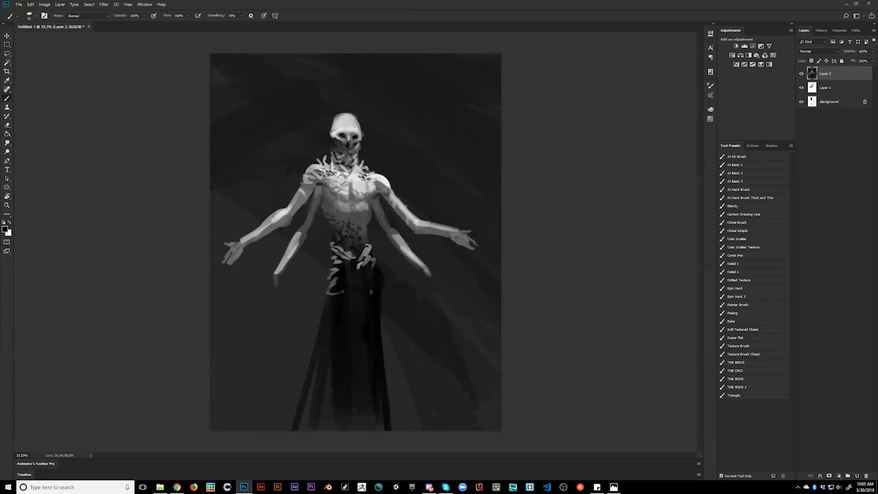
# Check the whole figure's readability at a reduced size and in a mirrored view.
pyautogui.press('z')
pyautogui.keyDown('alt'); pyautogui.click(387, 250); pyautogui.keyUp('alt')
pyautogui.keyDown('alt'); pyautogui.click(387, 251); pyautogui.keyUp('alt')
pyautogui.keyDown('alt'); pyautogui.click(387, 250); pyautogui.keyUp('alt')
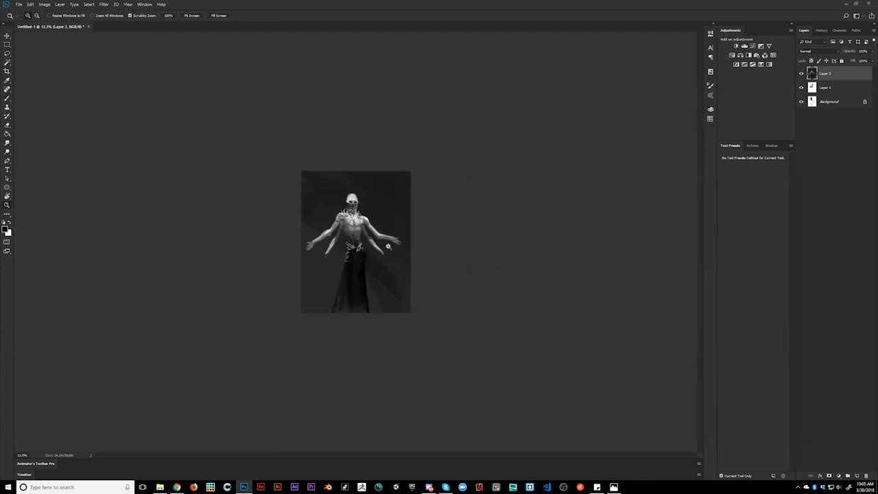
pyautogui.hotkey('ctrl', 'shift', 'h')
pyautogui.click(392, 242)
pyautogui.click(392, 241)
pyautogui.click(386, 245)
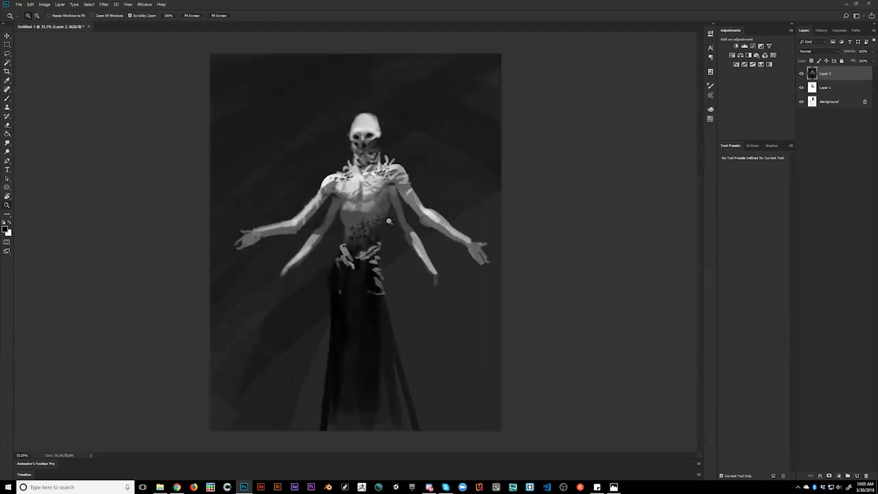
# Darken the background above and around the skull with broad black strokes from a much larger brush.
pyautogui.press('b')
pyautogui.press(']')
pyautogui.press(']')
pyautogui.press(']')
pyautogui.press(']')
pyautogui.press(']')
pyautogui.press(']')
pyautogui.press(']')
pyautogui.press(']')
pyautogui.press(']')
pyautogui.press(']')
pyautogui.press(']')
pyautogui.press(']')
pyautogui.press(']')
pyautogui.press(']')
pyautogui.moveTo(413, 51)
pyautogui.mouseDown()
pyautogui.moveTo(390, 81)
pyautogui.moveTo(342, 101)
pyautogui.moveTo(334, 112)
pyautogui.moveTo(348, 107)
pyautogui.moveTo(305, 141)
pyautogui.mouseUp()
# Deepen the black background beside the neck and shoulders and toward the canvas's upper corner, varying the brush size.
pyautogui.press('[')
pyautogui.press('[')
pyautogui.press('[')
pyautogui.press('[')
pyautogui.press('[')
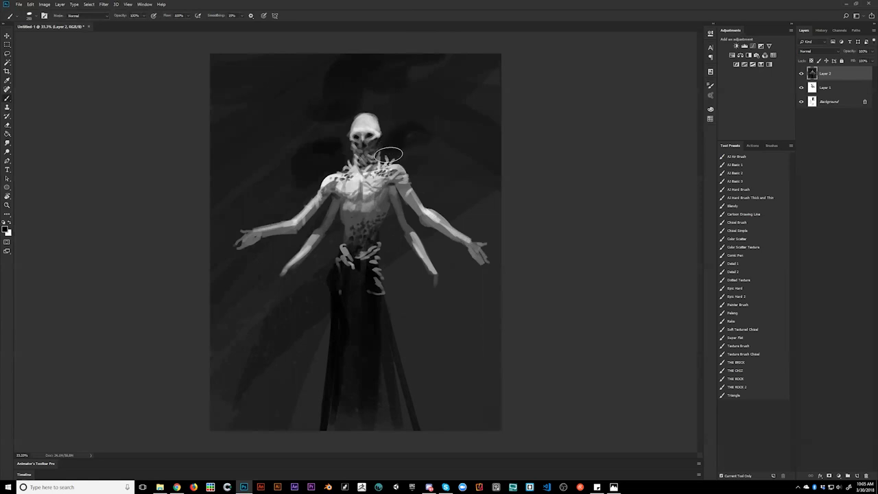
pyautogui.press(']')
pyautogui.press(']')
pyautogui.press(']')
pyautogui.press(']')
pyautogui.press(']')
pyautogui.moveTo(459, 122)
pyautogui.mouseDown()
pyautogui.moveTo(475, 140)
pyautogui.moveTo(451, 146)
pyautogui.moveTo(445, 174)
pyautogui.moveTo(451, 99)
pyautogui.mouseUp()
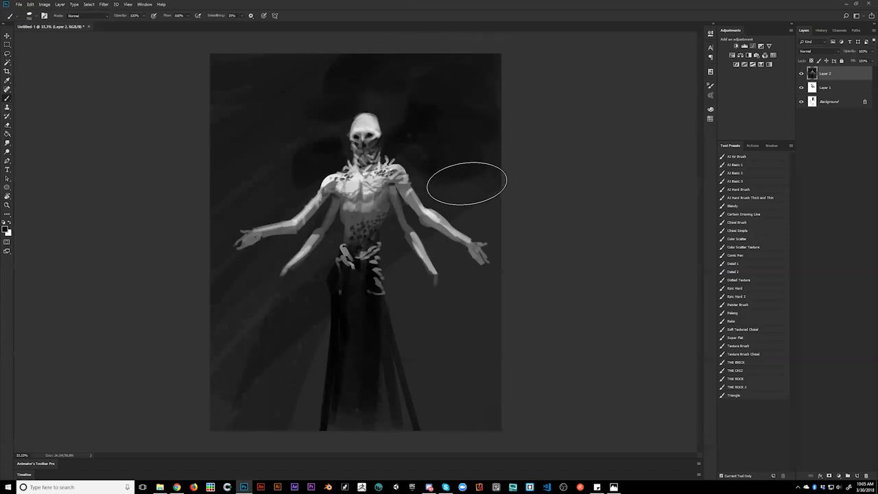
# Mirror the canvas and refine the shading under the shoulder and across the chest with sampled tones and a much smaller brush.
pyautogui.press('ctrl')
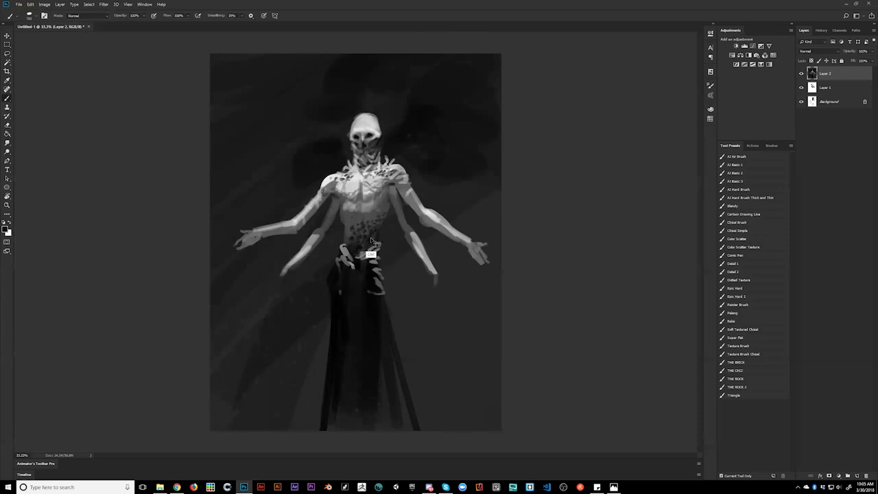
pyautogui.hotkey('ctrl', 'f')
pyautogui.keyDown('alt'); pyautogui.click(353, 176); pyautogui.keyUp('alt')
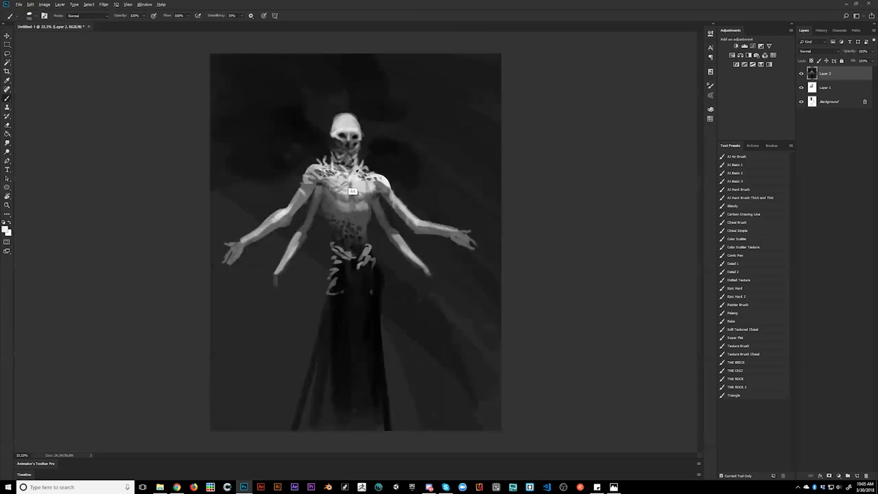
pyautogui.press('[')
pyautogui.press('[')
pyautogui.press('[')
pyautogui.press('[')
pyautogui.press('[')
pyautogui.press('[')
pyautogui.press('[')
pyautogui.press('[')
pyautogui.press('[')
pyautogui.keyDown('alt'); pyautogui.click(299, 253); pyautogui.keyUp('alt')
pyautogui.keyDown('alt'); pyautogui.click(320, 184); pyautogui.keyUp('alt')
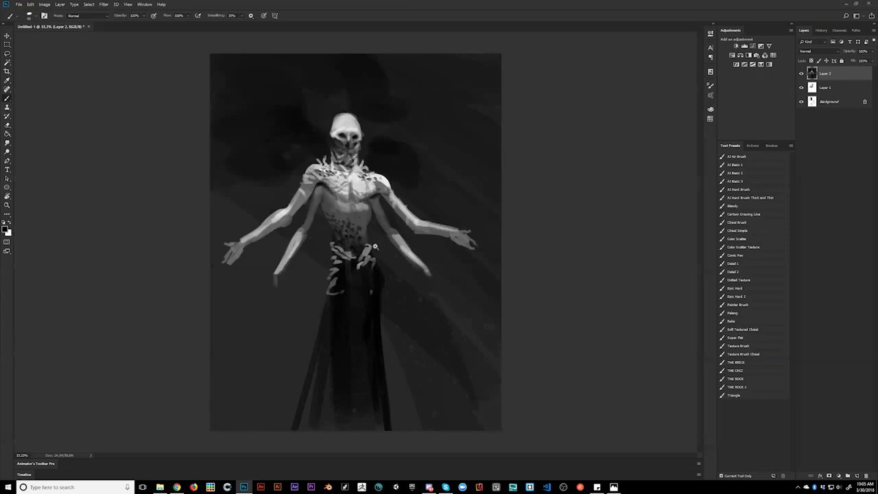
# Check the figure's overall readability at a reduced size.
pyautogui.press('z')
pyautogui.keyDown('alt'); pyautogui.click(382, 241); pyautogui.keyUp('alt')
pyautogui.click(383, 241)
pyautogui.press('b')
pyautogui.press('z')
pyautogui.keyDown('alt'); pyautogui.click(351, 234); pyautogui.keyUp('alt')
pyautogui.keyDown('alt'); pyautogui.click(349, 253); pyautogui.keyUp('alt')
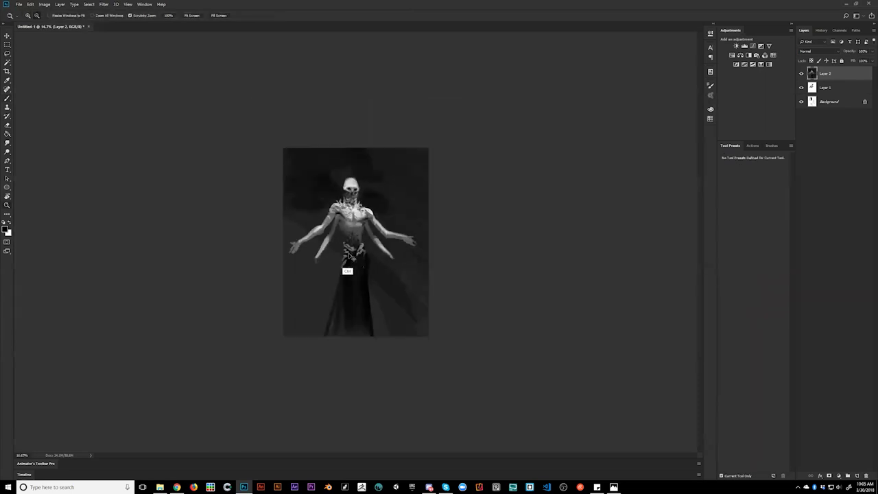
pyautogui.click(350, 255)
# Paint a third, lower pair of thin grey arms extending down from the sides of the waist.
pyautogui.press('b')
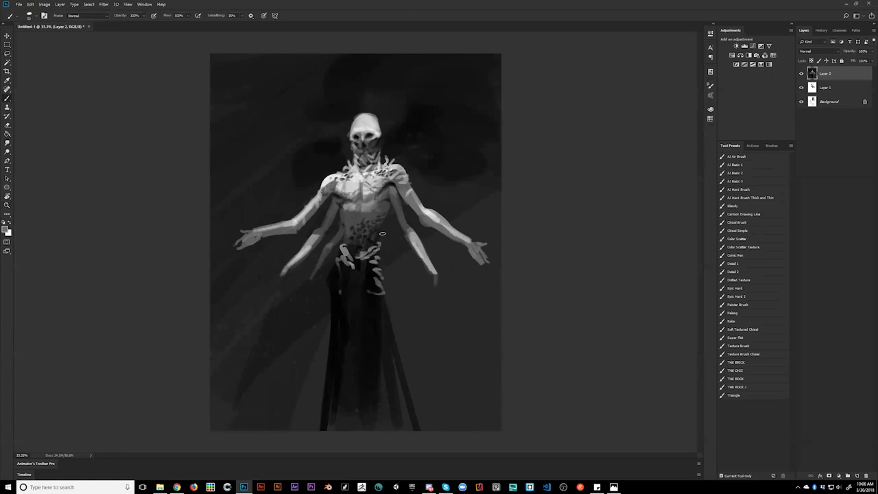
pyautogui.press('z')
pyautogui.keyDown('alt'); pyautogui.click(412, 319); pyautogui.keyUp('alt')
pyautogui.hotkey('ctrl', '+')
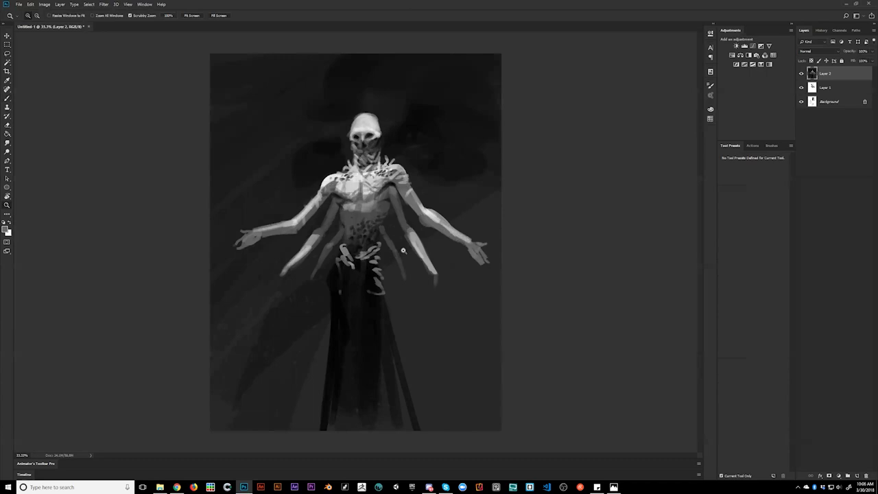
pyautogui.press('b')
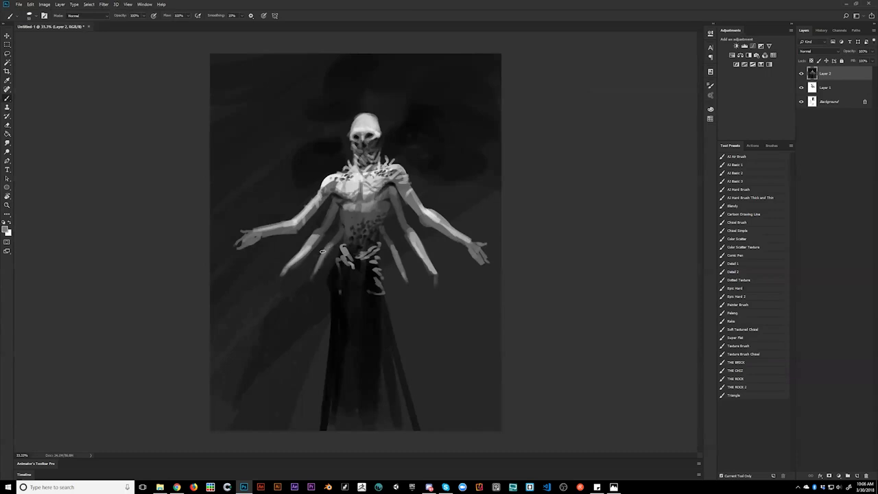
# Shade the ribs and abdominal muscles with tones sampled from the torso, reducing the brush size for finer forms.
pyautogui.keyDown('alt'); pyautogui.click(341, 222); pyautogui.keyUp('alt')
pyautogui.keyDown('alt'); pyautogui.click(349, 221); pyautogui.keyUp('alt')
pyautogui.moveTo(354, 222); pyautogui.dragTo(359, 228)
pyautogui.press('[')
pyautogui.press('[')
pyautogui.press('[')
pyautogui.press('[')
pyautogui.press('[')
# Compare the six-armed silhouette at a reduced size and in a mirrored view.
pyautogui.press('z')
pyautogui.keyDown('alt'); pyautogui.click(370, 233); pyautogui.keyUp('alt')
pyautogui.keyDown('alt'); pyautogui.click(374, 238); pyautogui.keyUp('alt')
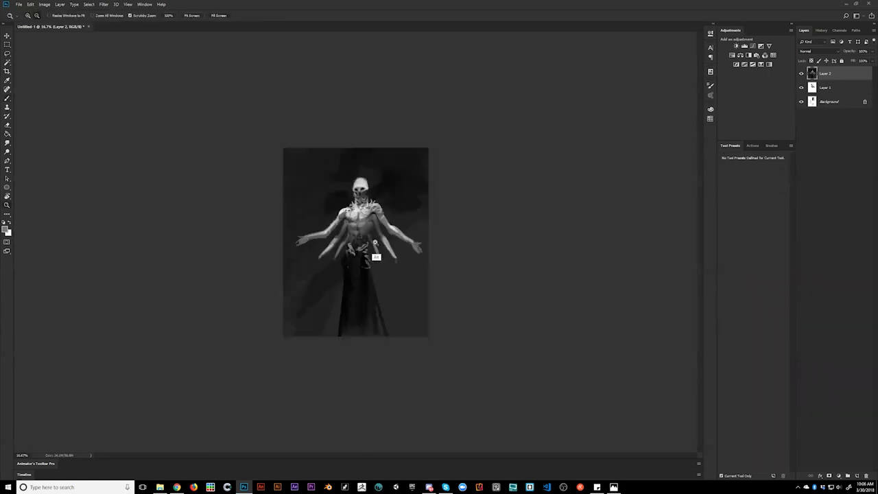
pyautogui.keyDown('alt'); pyautogui.click(376, 240); pyautogui.keyUp('alt')
pyautogui.hotkey('ctrl', 'shift', 'h')
pyautogui.click(366, 233)
pyautogui.click(365, 232)
pyautogui.click(364, 232)
# Refine the torso shading and soften its transitions with the Smudge tool.
pyautogui.press('b')
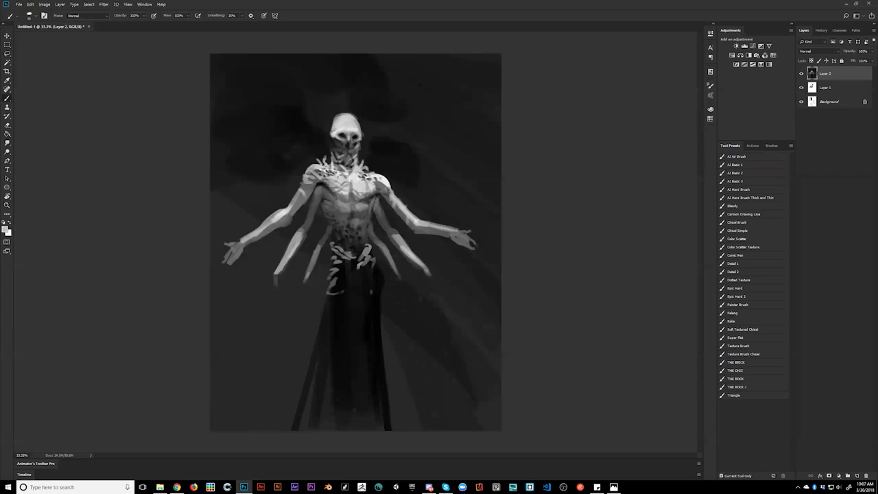
pyautogui.press('r')
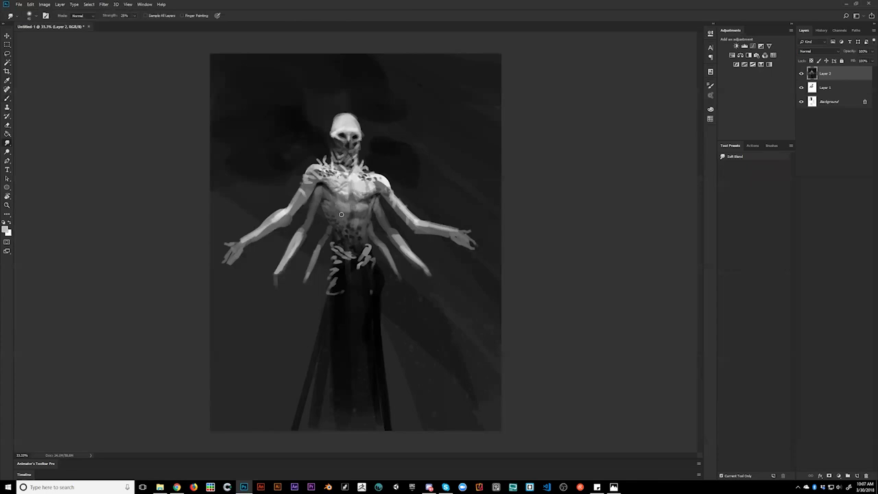
pyautogui.press('b')
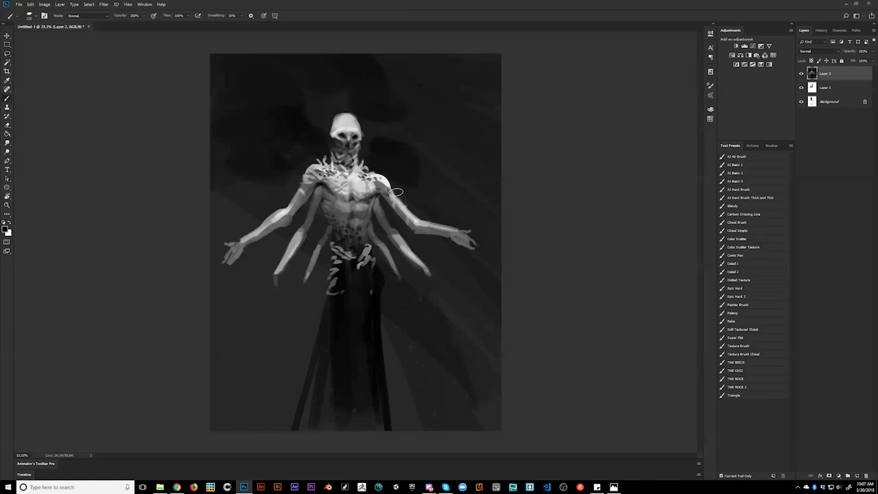
# Paint thin, pale tendrils around the skull's jaw and neck with a small brush and sampled tones.
pyautogui.keyDown('alt'); pyautogui.click(335, 139); pyautogui.keyUp('alt')
pyautogui.press('[')
pyautogui.keyDown('alt'); pyautogui.click(342, 135); pyautogui.keyUp('alt')
pyautogui.keyDown('alt'); pyautogui.click(344, 128); pyautogui.keyUp('alt')
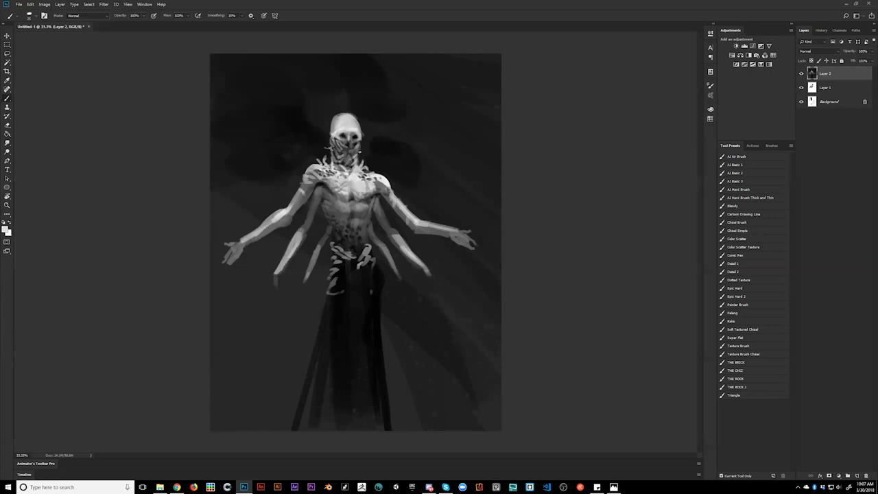
# Tone the cranium down to a softer grey and add flowing fold strokes to the black skirt.
pyautogui.keyDown('alt'); pyautogui.click(365, 130); pyautogui.keyUp('alt')
pyautogui.keyDown('alt'); pyautogui.click(335, 125); pyautogui.keyUp('alt')
pyautogui.moveTo(335, 122); pyautogui.dragTo(340, 131)
pyautogui.keyDown('alt'); pyautogui.click(340, 128); pyautogui.keyUp('alt')
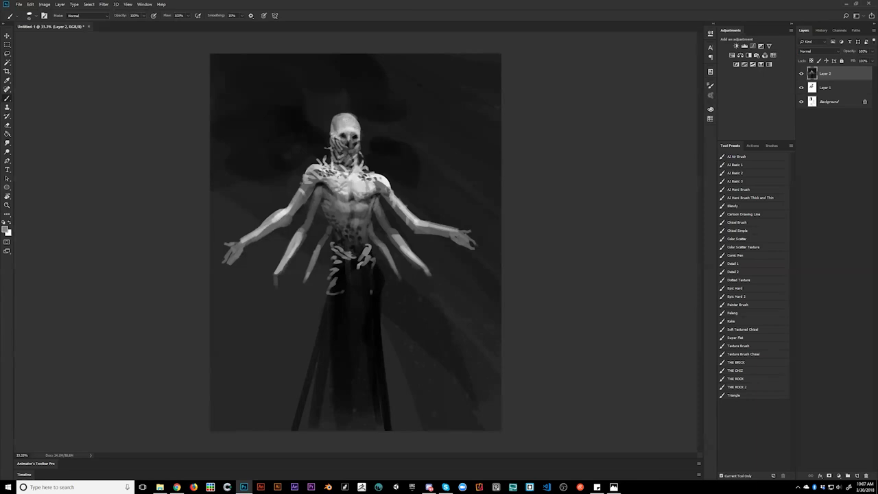
pyautogui.keyDown('alt'); pyautogui.click(344, 138); pyautogui.keyUp('alt')
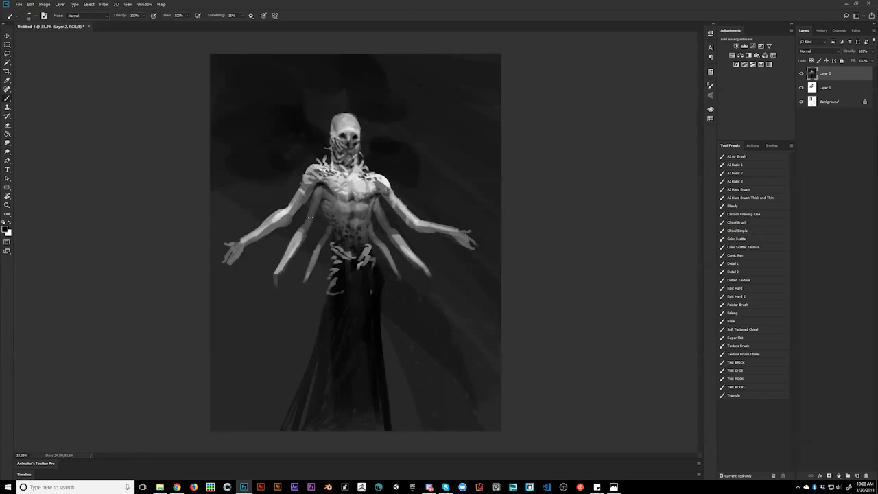
# Paint clawed hands on the two lower left arms and begin the hand of the lowest right arm with sampled greys.
pyautogui.keyDown('alt'); pyautogui.click(278, 271); pyautogui.keyUp('alt')
pyautogui.keyDown('alt'); pyautogui.click(286, 275); pyautogui.keyUp('alt')
pyautogui.moveTo(270, 273); pyautogui.dragTo(273, 266)
pyautogui.moveTo(268, 279); pyautogui.dragTo(274, 275)
pyautogui.press('d')
pyautogui.keyDown('alt'); pyautogui.click(284, 269); pyautogui.keyUp('alt')
pyautogui.keyDown('alt'); pyautogui.click(309, 279); pyautogui.keyUp('alt')
pyautogui.keyDown('alt'); pyautogui.click(305, 279); pyautogui.keyUp('alt')
pyautogui.keyDown('alt'); pyautogui.click(395, 272); pyautogui.keyUp('alt')
pyautogui.moveTo(392, 271); pyautogui.dragTo(395, 276)
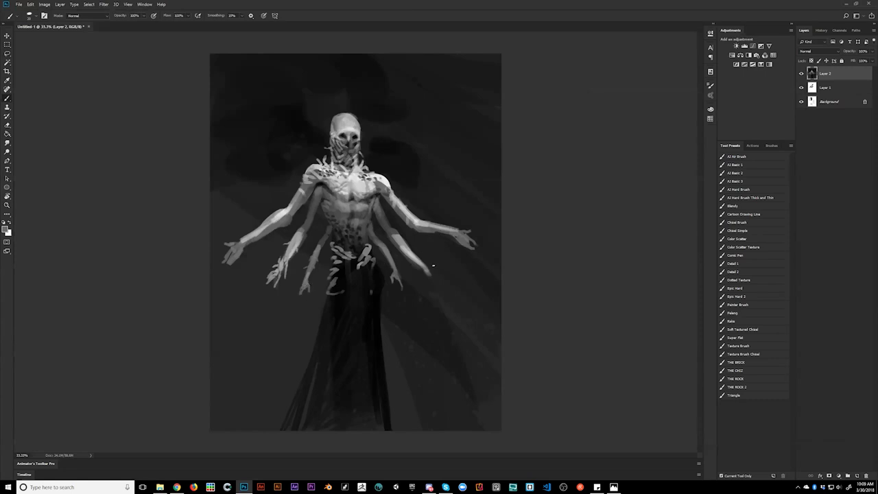
# Paint the fingers of the middle right arm's hand and clean up both lower right hands with light and dark strokes.
pyautogui.keyDown('alt'); pyautogui.click(423, 266); pyautogui.keyUp('alt')
pyautogui.moveTo(420, 267); pyautogui.dragTo(424, 272)
pyautogui.moveTo(424, 273); pyautogui.dragTo(422, 275)
pyautogui.moveTo(425, 279); pyautogui.dragTo(429, 280)
pyautogui.keyDown('alt'); pyautogui.click(402, 251); pyautogui.keyUp('alt')
pyautogui.press('d')
pyautogui.press('x')
pyautogui.moveTo(431, 277); pyautogui.dragTo(430, 278)
pyautogui.click(395, 275)
pyautogui.click(398, 276)
pyautogui.keyDown('alt'); pyautogui.click(395, 275); pyautogui.keyUp('alt')
pyautogui.keyDown('alt'); pyautogui.click(399, 273); pyautogui.keyUp('alt')
pyautogui.keyDown('alt'); pyautogui.click(393, 248); pyautogui.keyUp('alt')
pyautogui.press('d')
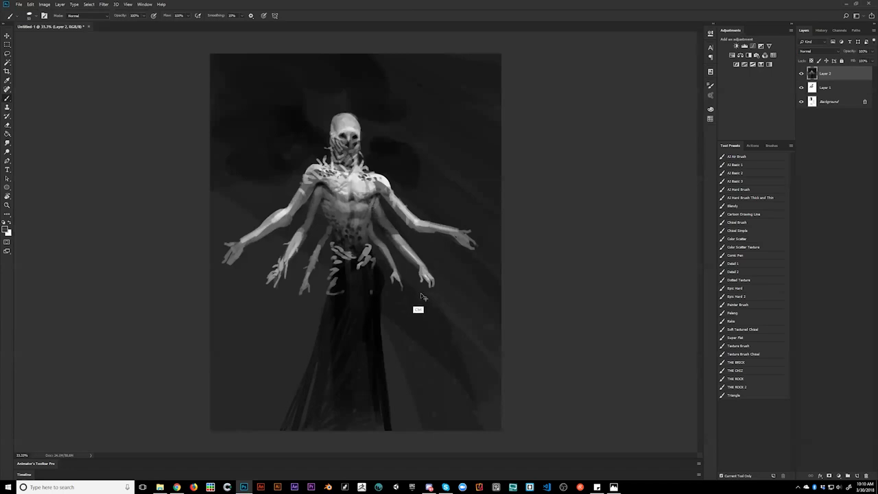
# Mirror the canvas and repaint the upper left hand with longer, more defined fingers in sampled greys.
pyautogui.hotkey('ctrl', 'h')
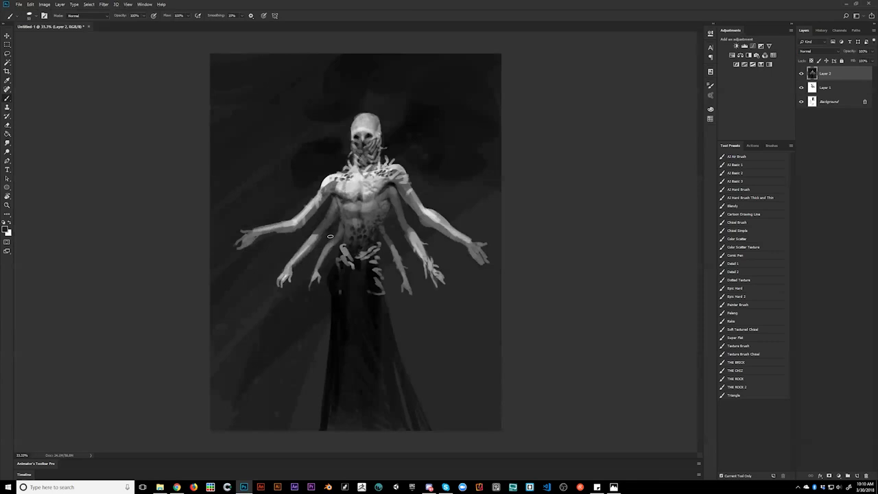
pyautogui.press('alt')
pyautogui.keyDown('alt'); pyautogui.click(261, 226); pyautogui.keyUp('alt')
pyautogui.keyDown('alt'); pyautogui.click(262, 228); pyautogui.keyUp('alt')
pyautogui.moveTo(260, 228); pyautogui.dragTo(252, 231)
pyautogui.moveTo(250, 237); pyautogui.dragTo(242, 233)
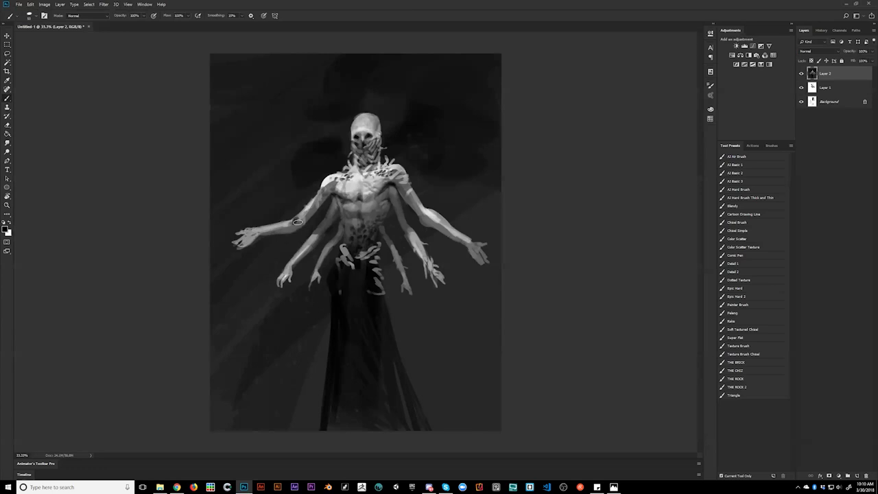
# Shade the upper left arm's elbow and add dark speckles to its shoulder, judging the figure from a distance.
pyautogui.keyDown('alt'); pyautogui.click(299, 228); pyautogui.keyUp('alt')
pyautogui.keyDown('alt'); pyautogui.click(332, 175); pyautogui.keyUp('alt')
pyautogui.press('d')
pyautogui.keyDown('ctrl'); pyautogui.keyDown('alt'); pyautogui.click(340, 227); pyautogui.keyUp('alt'); pyautogui.keyUp('ctrl')
pyautogui.keyDown('ctrl'); pyautogui.keyDown('alt'); pyautogui.click(341, 227); pyautogui.keyUp('alt'); pyautogui.keyUp('ctrl')
pyautogui.keyDown('ctrl'); pyautogui.keyDown('alt'); pyautogui.click(345, 255); pyautogui.keyUp('alt'); pyautogui.keyUp('ctrl')
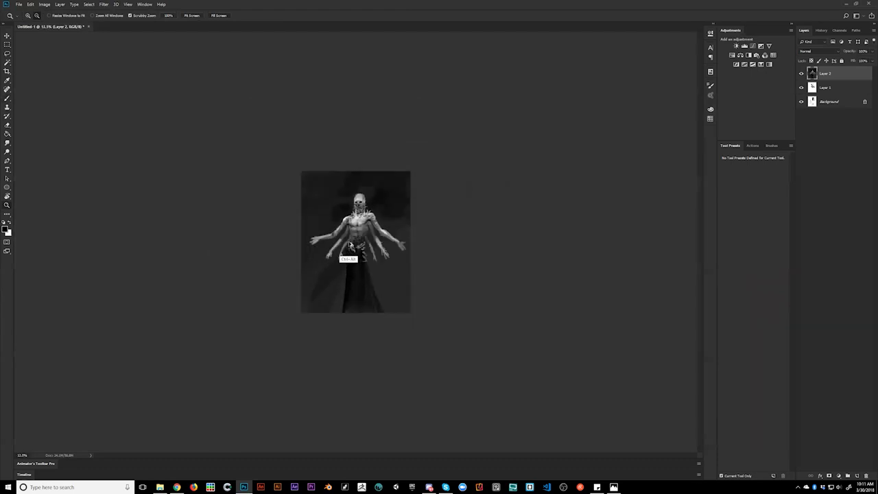
pyautogui.keyDown('ctrl'); pyautogui.click(368, 234); pyautogui.keyUp('ctrl')
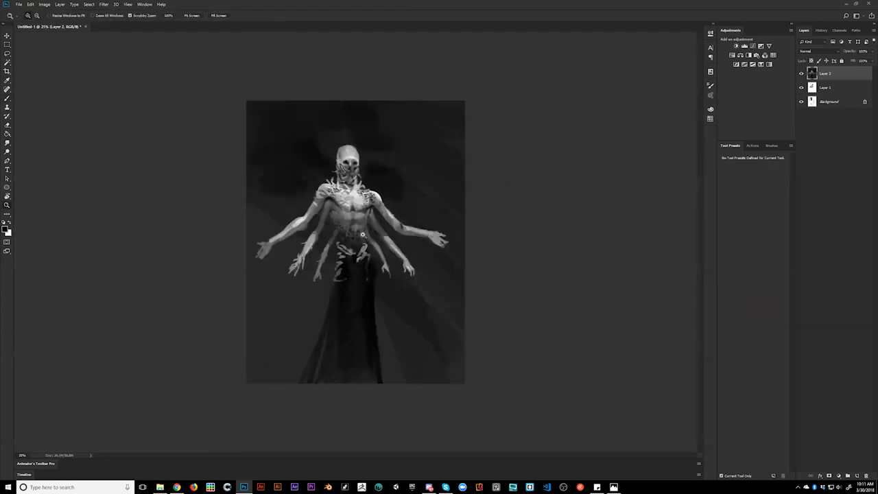
pyautogui.keyDown('ctrl'); pyautogui.click(356, 232); pyautogui.keyUp('ctrl')
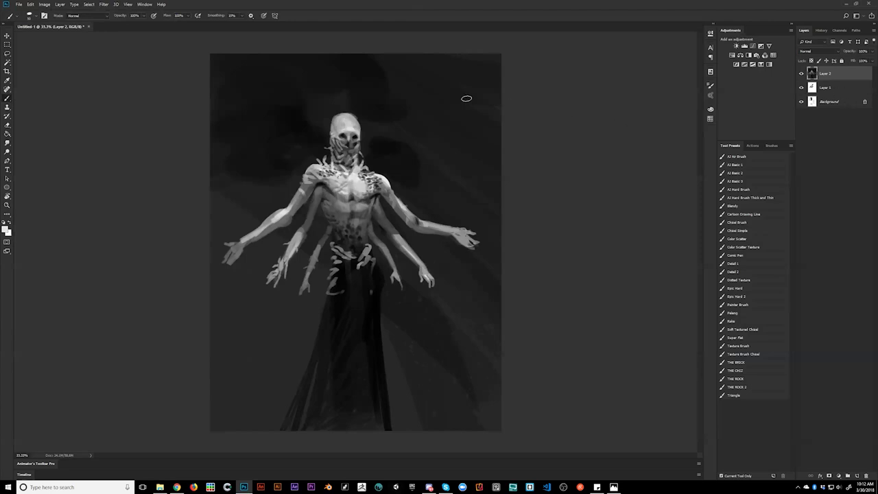
# Create a new layer above the painting and fill it with light grey.
pyautogui.press('g')
pyautogui.hotkey('ctrl', 'shift', 'alt', 'n')
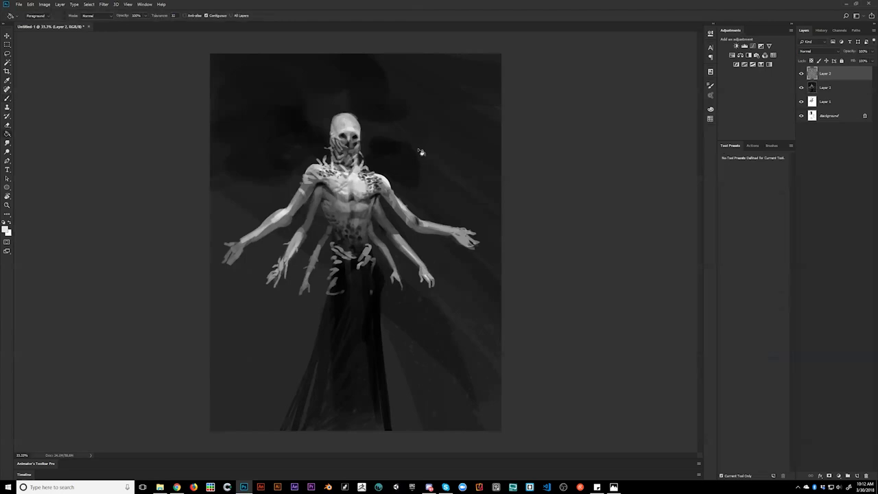
pyautogui.click(399, 178)
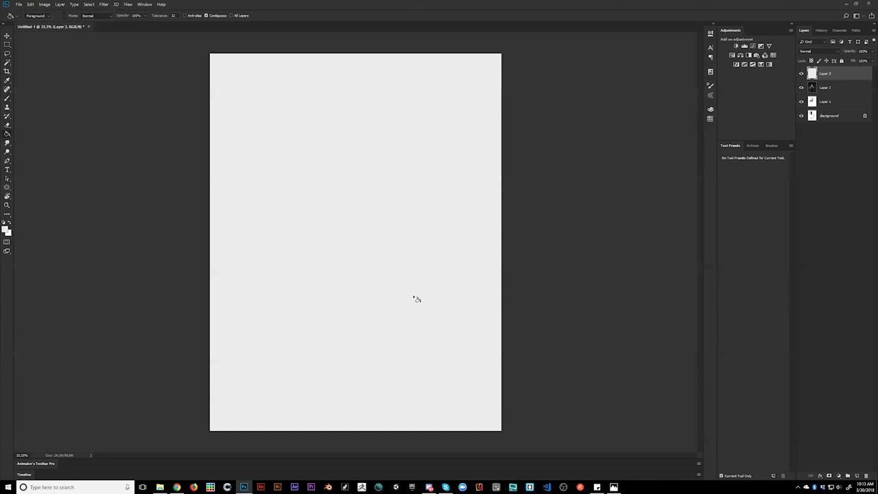
# Sketch a male head with swept hair and a pointed collar in black, using the Basic 2 brush preset at a smaller size.
pyautogui.press('b')
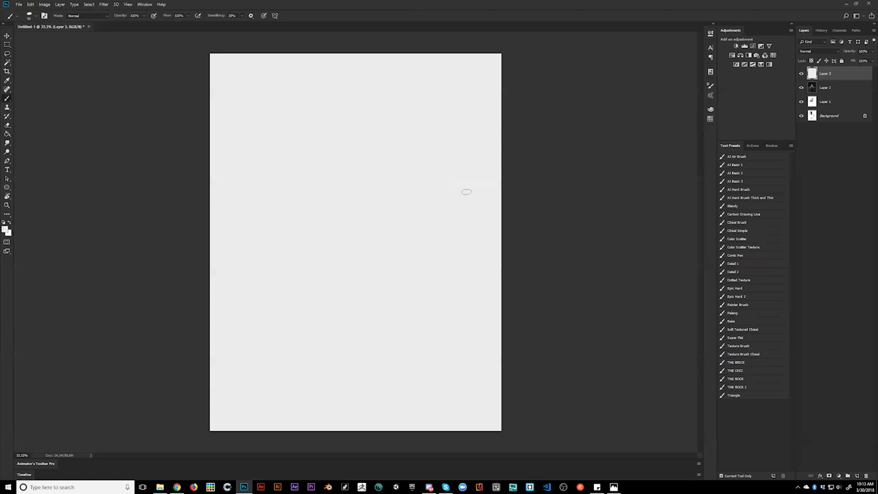
pyautogui.click(737, 174)
pyautogui.press('[')
pyautogui.press('[')
pyautogui.press('[')
pyautogui.press('[')
pyautogui.press('[')
pyautogui.press('d')
pyautogui.moveTo(367, 109)
pyautogui.mouseDown()
pyautogui.moveTo(374, 115)
pyautogui.moveTo(364, 113)
pyautogui.moveTo(364, 185)
pyautogui.moveTo(386, 173)
pyautogui.mouseUp()
pyautogui.moveTo(393, 205)
pyautogui.mouseDown()
pyautogui.moveTo(375, 179)
pyautogui.moveTo(363, 200)
pyautogui.mouseUp()
pyautogui.hotkey('ctrl', 'z')
pyautogui.moveTo(374, 124)
pyautogui.mouseDown()
pyautogui.moveTo(346, 102)
pyautogui.moveTo(379, 146)
pyautogui.moveTo(357, 104)
pyautogui.mouseUp()
pyautogui.hotkey('ctrl', 'z')
pyautogui.moveTo(361, 127)
pyautogui.mouseDown()
pyautogui.moveTo(327, 117)
pyautogui.moveTo(354, 121)
pyautogui.moveTo(326, 128)
pyautogui.moveTo(352, 159)
pyautogui.moveTo(336, 174)
pyautogui.moveTo(324, 155)
pyautogui.moveTo(347, 162)
pyautogui.moveTo(328, 145)
pyautogui.moveTo(328, 187)
pyautogui.moveTo(354, 173)
pyautogui.moveTo(354, 117)
pyautogui.moveTo(316, 136)
pyautogui.moveTo(331, 138)
pyautogui.moveTo(314, 130)
pyautogui.moveTo(335, 150)
pyautogui.moveTo(357, 141)
pyautogui.moveTo(361, 161)
pyautogui.moveTo(325, 175)
pyautogui.moveTo(336, 177)
pyautogui.moveTo(329, 196)
pyautogui.moveTo(356, 159)
pyautogui.moveTo(359, 171)
pyautogui.moveTo(352, 168)
pyautogui.moveTo(364, 123)
pyautogui.moveTo(368, 157)
pyautogui.moveTo(347, 182)
pyautogui.moveTo(367, 152)
pyautogui.moveTo(304, 161)
pyautogui.moveTo(311, 183)
pyautogui.moveTo(304, 161)
pyautogui.mouseUp()
pyautogui.hotkey('ctrl', 'z')
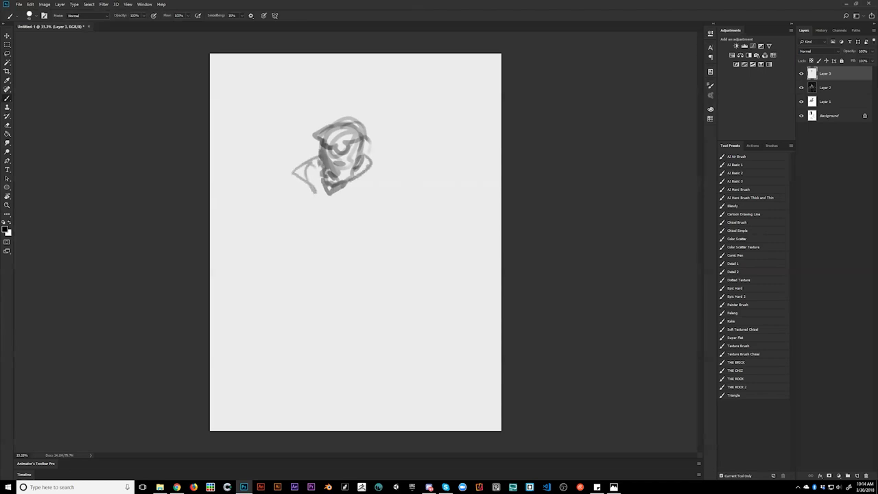
pyautogui.moveTo(324, 160); pyautogui.dragTo(325, 173)
pyautogui.keyDown('alt'); pyautogui.click(326, 168); pyautogui.keyUp('alt')
# Mirror the canvas and sketch a large, rounded, layered shoulder pad beside the head.
pyautogui.hotkey('ctrl', 'shift', 'h')
pyautogui.press('d')
pyautogui.moveTo(369, 165)
pyautogui.mouseDown()
pyautogui.moveTo(377, 164)
pyautogui.moveTo(369, 166)
pyautogui.moveTo(379, 185)
pyautogui.mouseUp()
pyautogui.press('d')
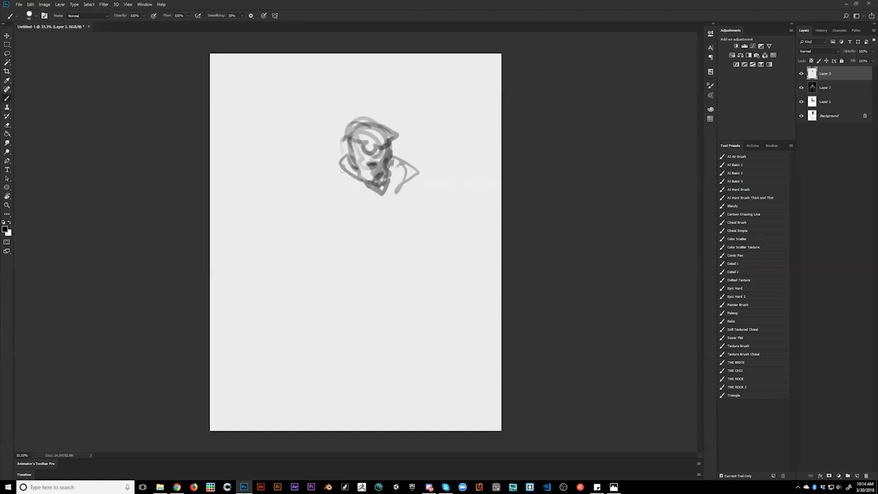
pyautogui.moveTo(347, 156)
pyautogui.mouseDown()
pyautogui.moveTo(341, 162)
pyautogui.moveTo(353, 200)
pyautogui.moveTo(313, 214)
pyautogui.moveTo(332, 196)
pyautogui.moveTo(302, 226)
pyautogui.mouseUp()
pyautogui.moveTo(298, 189)
pyautogui.mouseDown()
pyautogui.moveTo(357, 218)
pyautogui.moveTo(310, 206)
pyautogui.moveTo(302, 180)
pyautogui.moveTo(322, 226)
pyautogui.moveTo(345, 238)
pyautogui.mouseUp()
pyautogui.moveTo(312, 177)
pyautogui.mouseDown()
pyautogui.moveTo(344, 185)
pyautogui.moveTo(352, 200)
pyautogui.moveTo(319, 173)
pyautogui.moveTo(293, 204)
pyautogui.moveTo(296, 235)
pyautogui.moveTo(336, 241)
pyautogui.mouseUp()
pyautogui.click(358, 237)
pyautogui.click(414, 183)
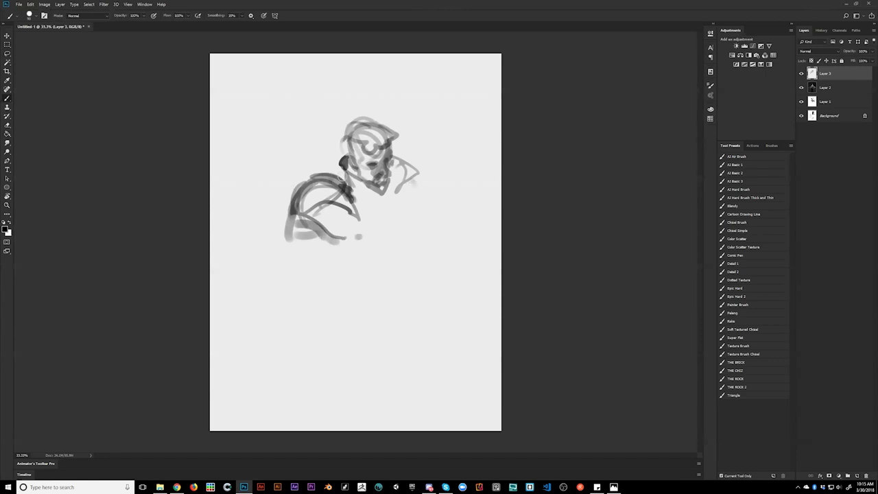
# Outline the collar's neckline, the chest plate tapering to a point, and the far arm.
pyautogui.moveTo(397, 190)
pyautogui.mouseDown()
pyautogui.moveTo(359, 203)
pyautogui.moveTo(378, 203)
pyautogui.moveTo(403, 181)
pyautogui.mouseUp()
pyautogui.moveTo(404, 180)
pyautogui.mouseDown()
pyautogui.moveTo(388, 268)
pyautogui.moveTo(348, 269)
pyautogui.moveTo(328, 240)
pyautogui.moveTo(331, 231)
pyautogui.moveTo(339, 262)
pyautogui.moveTo(385, 271)
pyautogui.mouseUp()
pyautogui.moveTo(413, 181)
pyautogui.mouseDown()
pyautogui.moveTo(406, 215)
pyautogui.moveTo(424, 234)
pyautogui.moveTo(416, 238)
pyautogui.mouseUp()
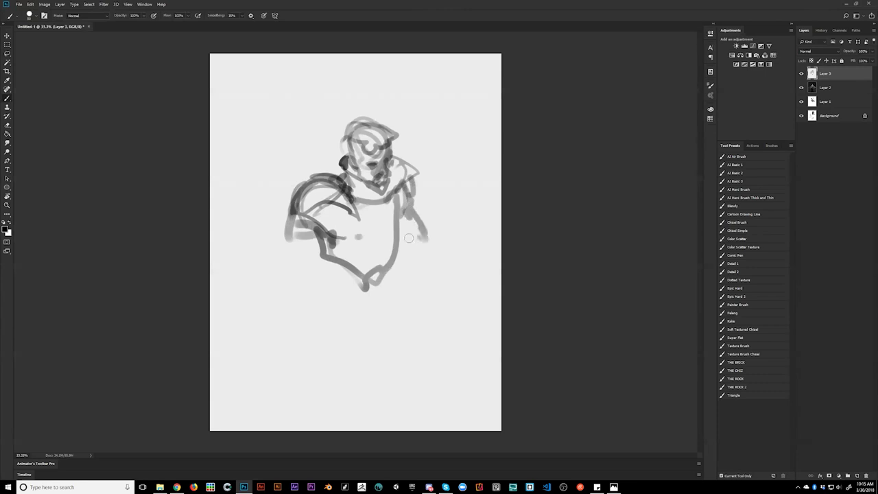
pyautogui.moveTo(413, 203); pyautogui.dragTo(432, 257)
# Block in the near arm with its bent forearm, the lower edge of the chest plate and a thick collar band.
pyautogui.moveTo(310, 238)
pyautogui.mouseDown()
pyautogui.moveTo(295, 237)
pyautogui.moveTo(293, 284)
pyautogui.moveTo(333, 240)
pyautogui.moveTo(305, 291)
pyautogui.mouseUp()
pyautogui.moveTo(317, 253)
pyautogui.mouseDown()
pyautogui.moveTo(302, 240)
pyautogui.moveTo(291, 281)
pyautogui.moveTo(313, 293)
pyautogui.moveTo(288, 297)
pyautogui.moveTo(313, 337)
pyautogui.moveTo(317, 303)
pyautogui.moveTo(324, 341)
pyautogui.moveTo(300, 303)
pyautogui.moveTo(310, 317)
pyautogui.moveTo(336, 269)
pyautogui.moveTo(369, 288)
pyautogui.mouseUp()
pyautogui.moveTo(369, 288)
pyautogui.mouseDown()
pyautogui.moveTo(343, 274)
pyautogui.moveTo(367, 294)
pyautogui.mouseUp()
pyautogui.moveTo(333, 268)
pyautogui.mouseDown()
pyautogui.moveTo(346, 250)
pyautogui.moveTo(362, 273)
pyautogui.moveTo(398, 229)
pyautogui.moveTo(388, 271)
pyautogui.moveTo(365, 281)
pyautogui.mouseUp()
pyautogui.moveTo(360, 185)
pyautogui.mouseDown()
pyautogui.moveTo(375, 218)
pyautogui.moveTo(373, 197)
pyautogui.moveTo(352, 197)
pyautogui.moveTo(365, 189)
pyautogui.moveTo(390, 216)
pyautogui.mouseUp()
pyautogui.moveTo(402, 187)
pyautogui.mouseDown()
pyautogui.moveTo(352, 214)
pyautogui.moveTo(348, 200)
pyautogui.moveTo(333, 234)
pyautogui.mouseUp()
pyautogui.moveTo(297, 203)
pyautogui.mouseDown()
pyautogui.moveTo(290, 262)
pyautogui.moveTo(302, 261)
pyautogui.moveTo(297, 252)
pyautogui.moveTo(308, 248)
pyautogui.moveTo(307, 268)
pyautogui.moveTo(327, 213)
pyautogui.moveTo(320, 258)
pyautogui.mouseUp()
pyautogui.press('x')
pyautogui.press('x')
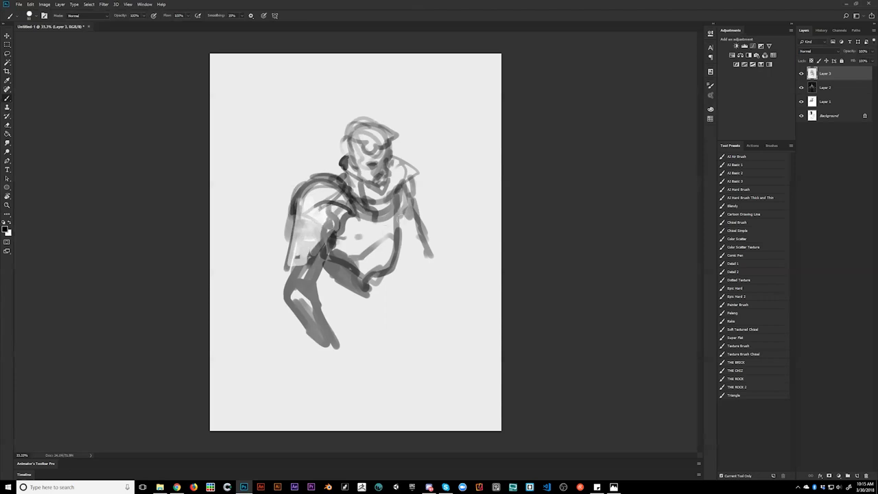
# Fill in the far forearm and sketch the hips with a side pouch and a heavy black belt, mirroring the view.
pyautogui.hotkey('ctrl', 'shift', 'h')
pyautogui.moveTo(304, 213)
pyautogui.mouseDown()
pyautogui.moveTo(299, 238)
pyautogui.moveTo(273, 273)
pyautogui.moveTo(281, 266)
pyautogui.moveTo(339, 288)
pyautogui.moveTo(314, 284)
pyautogui.moveTo(308, 306)
pyautogui.moveTo(313, 288)
pyautogui.moveTo(303, 285)
pyautogui.mouseUp()
pyautogui.moveTo(368, 284)
pyautogui.mouseDown()
pyautogui.moveTo(332, 305)
pyautogui.moveTo(296, 257)
pyautogui.moveTo(303, 299)
pyautogui.moveTo(361, 292)
pyautogui.moveTo(393, 276)
pyautogui.moveTo(389, 305)
pyautogui.mouseUp()
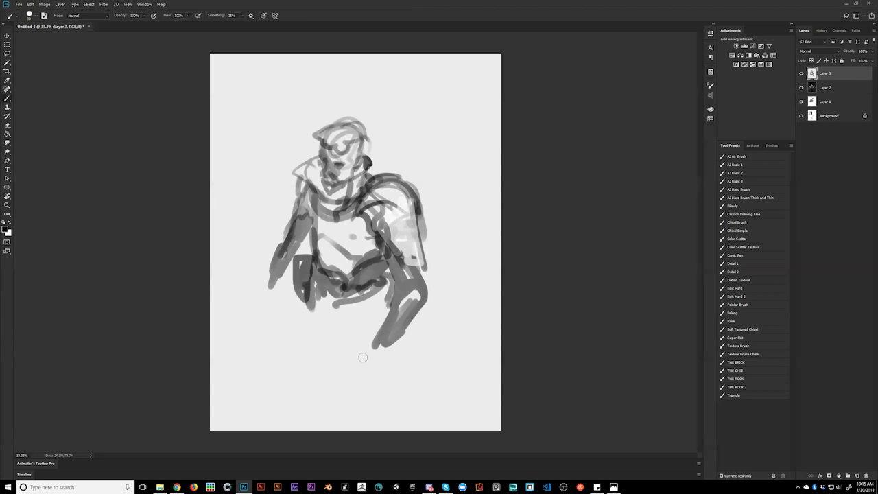
pyautogui.hotkey('ctrl', 'shift', 'h')
pyautogui.moveTo(343, 284)
pyautogui.mouseDown()
pyautogui.moveTo(325, 288)
pyautogui.moveTo(326, 302)
pyautogui.moveTo(349, 310)
pyautogui.moveTo(391, 284)
pyautogui.moveTo(334, 314)
pyautogui.mouseUp()
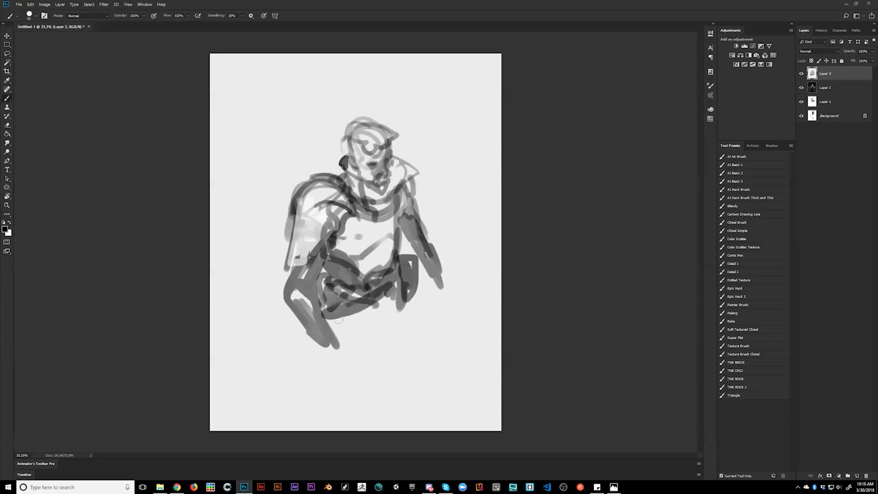
pyautogui.moveTo(385, 287)
pyautogui.mouseDown()
pyautogui.moveTo(339, 315)
pyautogui.moveTo(321, 313)
pyautogui.moveTo(391, 294)
pyautogui.mouseUp()
# Darken the back of the neck, the hair and the beard with black strokes, and mirror the canvas.
pyautogui.moveTo(342, 181)
pyautogui.mouseDown()
pyautogui.moveTo(341, 169)
pyautogui.moveTo(333, 181)
pyautogui.mouseUp()
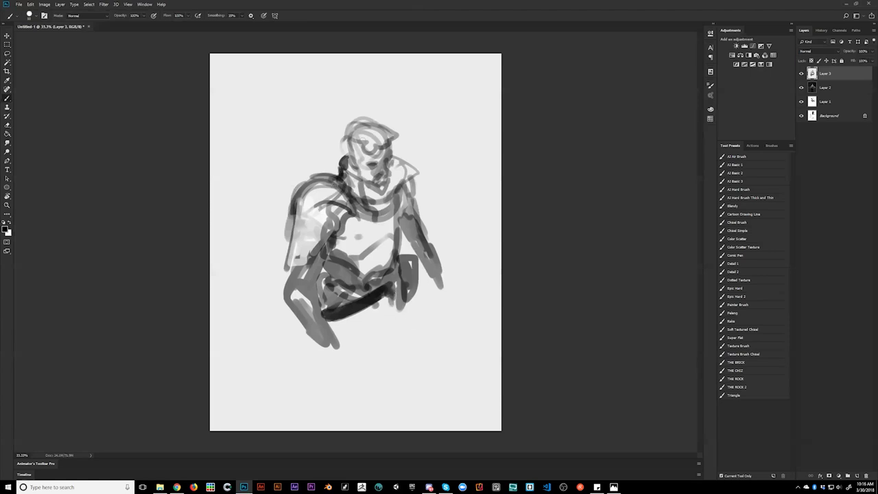
pyautogui.moveTo(349, 135); pyautogui.dragTo(343, 149)
pyautogui.moveTo(364, 122)
pyautogui.mouseDown()
pyautogui.moveTo(357, 138)
pyautogui.moveTo(386, 141)
pyautogui.moveTo(368, 137)
pyautogui.moveTo(390, 131)
pyautogui.moveTo(359, 127)
pyautogui.moveTo(366, 127)
pyautogui.moveTo(354, 154)
pyautogui.mouseUp()
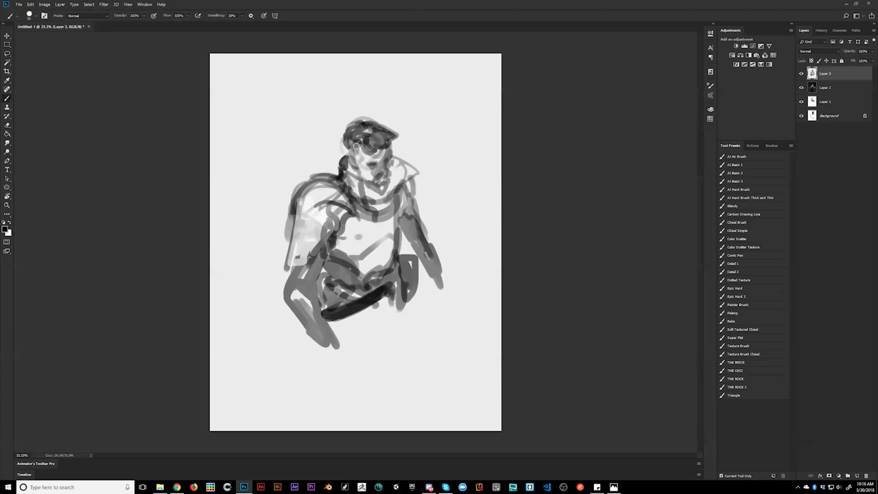
pyautogui.moveTo(351, 146); pyautogui.dragTo(354, 159)
pyautogui.keyDown('alt'); pyautogui.click(362, 163); pyautogui.keyUp('alt')
pyautogui.moveTo(367, 184); pyautogui.dragTo(382, 194)
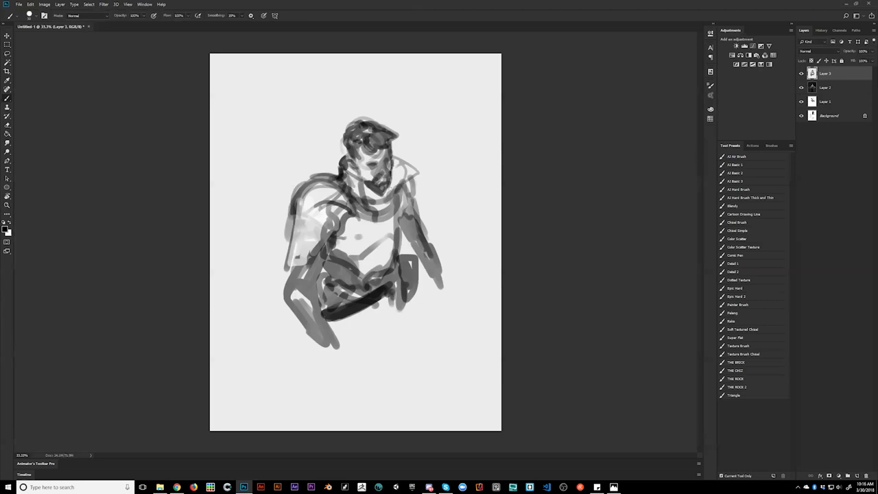
pyautogui.hotkey('ctrl', 'shift', 'h')
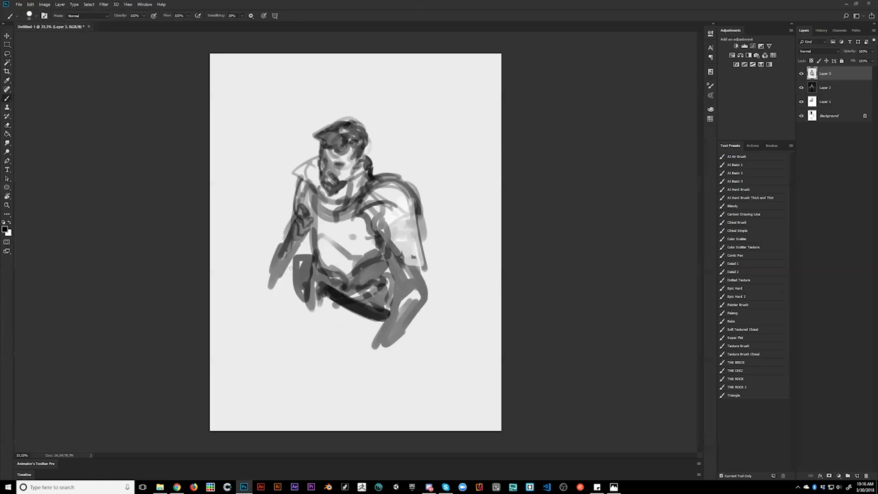
# Duplicate the armoured man's layer and scale the copy up so the figure fills more of the canvas.
pyautogui.hotkey('ctrl', 'j')
pyautogui.hotkey('ctrl', 't')
pyautogui.moveTo(504, 54)
pyautogui.mouseDown()
pyautogui.moveTo(518, 66)
pyautogui.moveTo(555, 61)
pyautogui.moveTo(449, 185)
pyautogui.moveTo(469, 206)
pyautogui.mouseUp()
pyautogui.press('Return')
pyautogui.press('b')
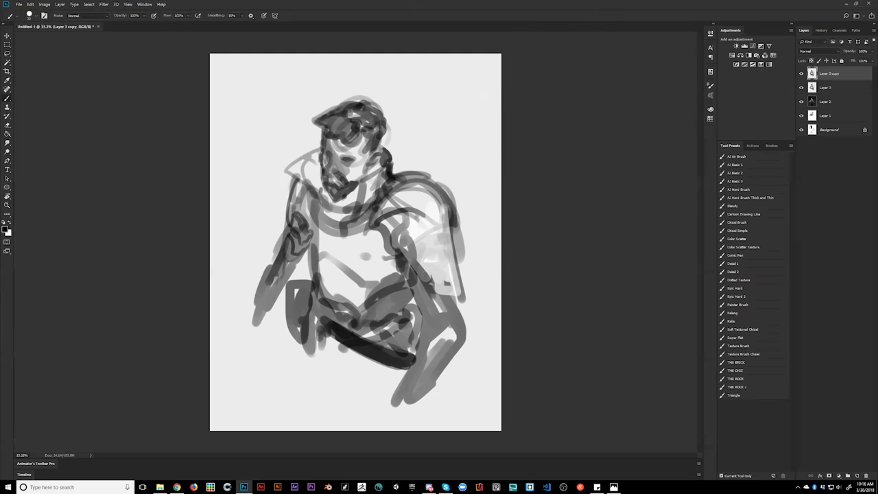
# Shade the far side and lower area of the chest plate with translucent grey strokes.
pyautogui.keyDown('alt'); pyautogui.click(319, 239); pyautogui.keyUp('alt')
pyautogui.press('d')
pyautogui.moveTo(321, 225); pyautogui.dragTo(336, 291)
pyautogui.hotkey('ctrl', 'z')
pyautogui.hotkey('ctrl', 'z')
pyautogui.moveTo(323, 237); pyautogui.dragTo(353, 307)
pyautogui.moveTo(384, 265); pyautogui.dragTo(359, 298)
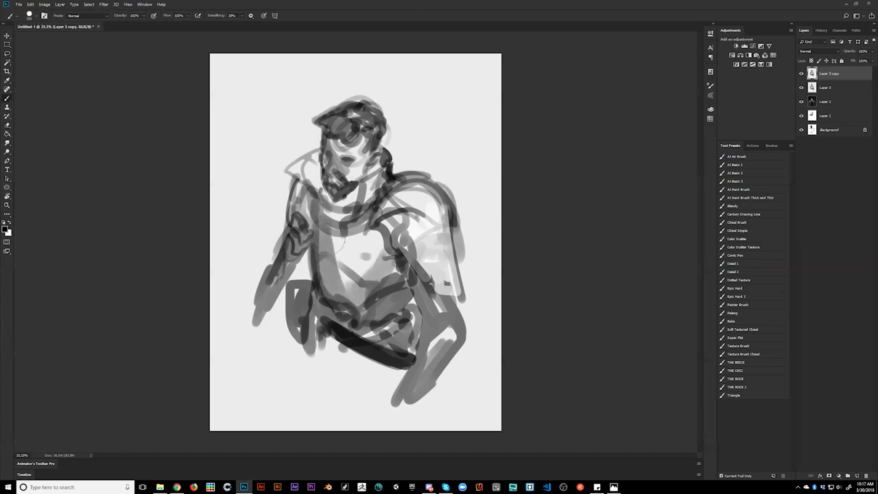
pyautogui.moveTo(338, 243); pyautogui.dragTo(351, 284)
# Fill both sides of the raised collar with dark grey strokes.
pyautogui.moveTo(387, 218)
pyautogui.mouseDown()
pyautogui.moveTo(410, 254)
pyautogui.moveTo(449, 274)
pyautogui.moveTo(411, 206)
pyautogui.moveTo(394, 219)
pyautogui.moveTo(420, 220)
pyautogui.moveTo(402, 203)
pyautogui.mouseUp()
pyautogui.moveTo(309, 158)
pyautogui.mouseDown()
pyautogui.moveTo(289, 173)
pyautogui.moveTo(306, 186)
pyautogui.moveTo(315, 155)
pyautogui.moveTo(309, 176)
pyautogui.moveTo(328, 214)
pyautogui.mouseUp()
pyautogui.moveTo(364, 182)
pyautogui.mouseDown()
pyautogui.moveTo(364, 207)
pyautogui.moveTo(375, 171)
pyautogui.moveTo(371, 205)
pyautogui.moveTo(322, 207)
pyautogui.mouseUp()
# Clean up the far arm's edge, darken both arms and block in the fists.
pyautogui.keyDown('alt'); pyautogui.click(290, 208); pyautogui.keyUp('alt')
pyautogui.moveTo(296, 184)
pyautogui.mouseDown()
pyautogui.moveTo(301, 244)
pyautogui.moveTo(293, 238)
pyautogui.moveTo(263, 280)
pyautogui.moveTo(276, 260)
pyautogui.moveTo(260, 301)
pyautogui.moveTo(277, 287)
pyautogui.mouseUp()
pyautogui.moveTo(403, 264)
pyautogui.mouseDown()
pyautogui.moveTo(425, 322)
pyautogui.moveTo(394, 401)
pyautogui.moveTo(445, 305)
pyautogui.moveTo(419, 288)
pyautogui.moveTo(449, 315)
pyautogui.moveTo(456, 296)
pyautogui.moveTo(410, 376)
pyautogui.moveTo(435, 343)
pyautogui.mouseUp()
pyautogui.moveTo(473, 307)
pyautogui.mouseDown()
pyautogui.moveTo(427, 398)
pyautogui.moveTo(469, 310)
pyautogui.moveTo(434, 376)
pyautogui.moveTo(400, 391)
pyautogui.moveTo(400, 379)
pyautogui.moveTo(384, 395)
pyautogui.moveTo(393, 387)
pyautogui.moveTo(397, 400)
pyautogui.moveTo(392, 389)
pyautogui.moveTo(382, 393)
pyautogui.moveTo(385, 414)
pyautogui.moveTo(402, 410)
pyautogui.moveTo(392, 396)
pyautogui.moveTo(409, 384)
pyautogui.moveTo(385, 395)
pyautogui.moveTo(382, 404)
pyautogui.moveTo(398, 409)
pyautogui.moveTo(383, 398)
pyautogui.moveTo(410, 396)
pyautogui.moveTo(420, 373)
pyautogui.mouseUp()
pyautogui.press('x')
pyautogui.hotkey('ctrl', 'z')
pyautogui.moveTo(262, 312)
pyautogui.mouseDown()
pyautogui.moveTo(256, 305)
pyautogui.moveTo(245, 342)
pyautogui.moveTo(264, 329)
pyautogui.moveTo(250, 340)
pyautogui.mouseUp()
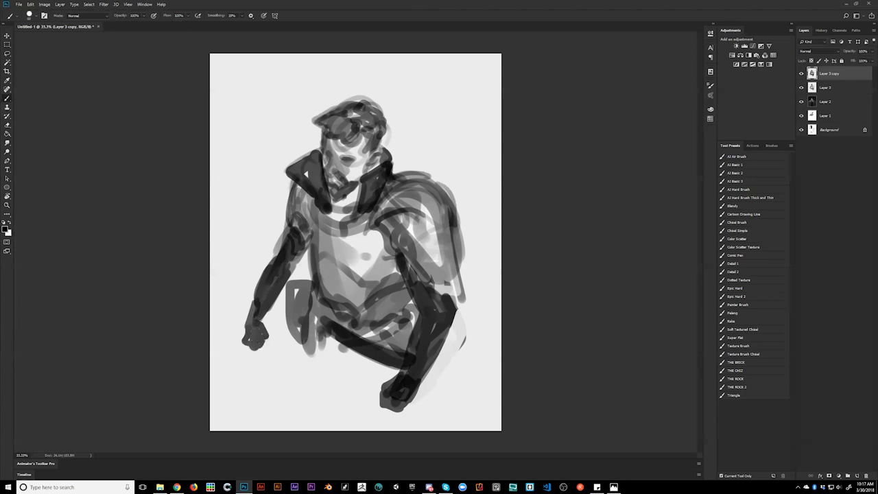
# Darken the side pouch and add a hanging strap below the belt, mirroring the canvas.
pyautogui.moveTo(327, 350)
pyautogui.mouseDown()
pyautogui.moveTo(349, 363)
pyautogui.moveTo(346, 351)
pyautogui.moveTo(306, 331)
pyautogui.mouseUp()
pyautogui.moveTo(296, 300)
pyautogui.mouseDown()
pyautogui.moveTo(310, 287)
pyautogui.moveTo(299, 317)
pyautogui.moveTo(303, 282)
pyautogui.mouseUp()
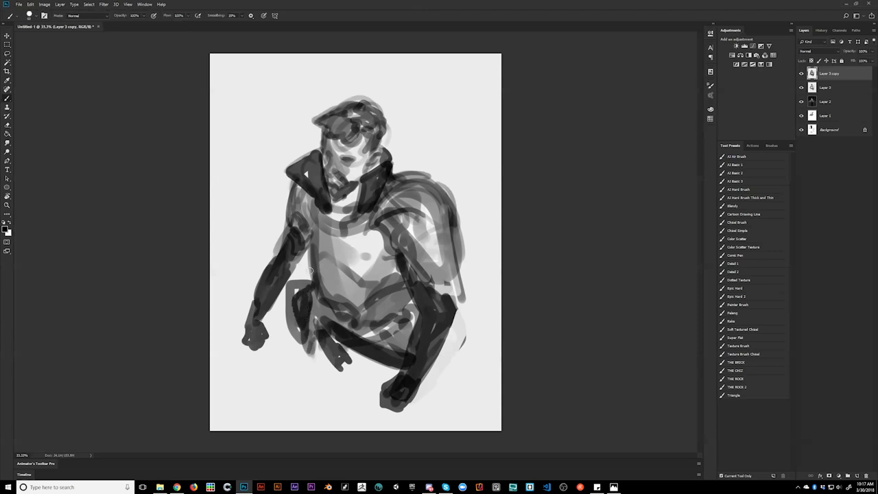
pyautogui.hotkey('ctrl', 'shift', 'h')
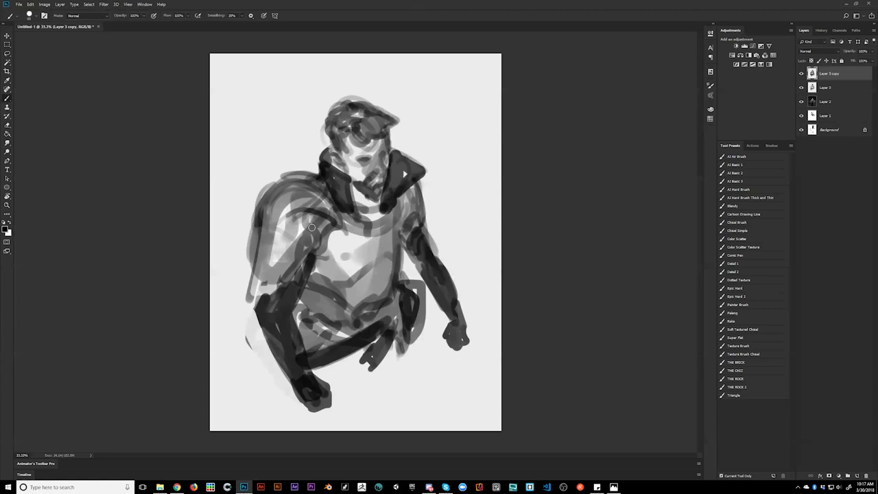
# Trim the near arm's outer edge with the background grey and add light trim lines to the shoulder plate and neckline.
pyautogui.keyDown('alt'); pyautogui.click(231, 216); pyautogui.keyUp('alt')
pyautogui.moveTo(251, 216)
pyautogui.mouseDown()
pyautogui.moveTo(244, 299)
pyautogui.moveTo(257, 343)
pyautogui.mouseUp()
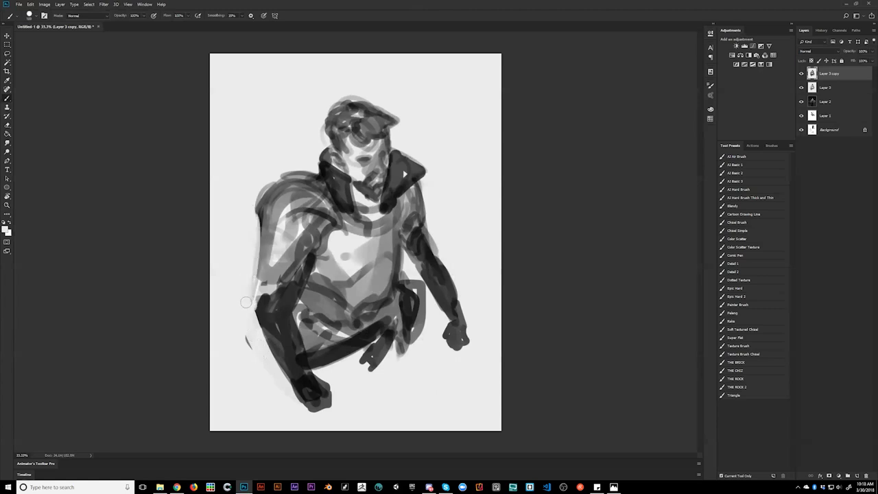
pyautogui.keyDown('alt'); pyautogui.click(277, 281); pyautogui.keyUp('alt')
pyautogui.keyDown('alt'); pyautogui.click(292, 278); pyautogui.keyUp('alt')
pyautogui.moveTo(285, 280)
pyautogui.mouseDown()
pyautogui.moveTo(312, 237)
pyautogui.moveTo(317, 207)
pyautogui.moveTo(332, 216)
pyautogui.moveTo(310, 181)
pyautogui.moveTo(263, 204)
pyautogui.mouseUp()
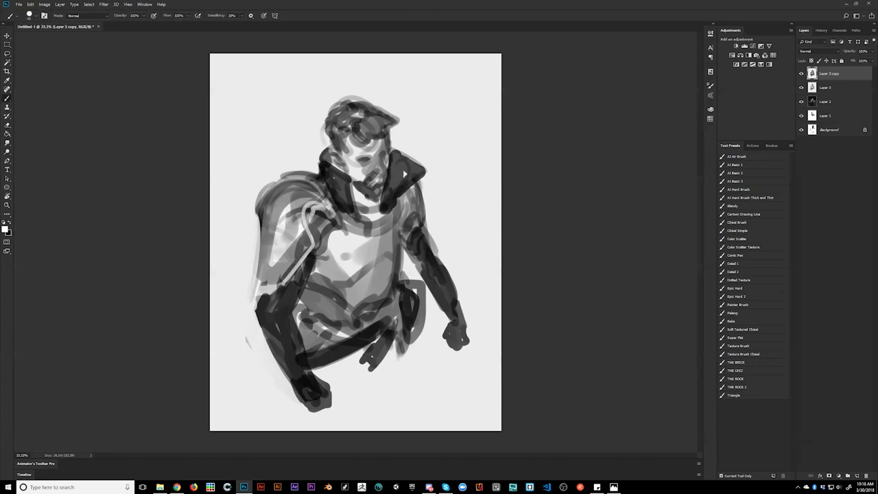
pyautogui.moveTo(338, 218)
pyautogui.mouseDown()
pyautogui.moveTo(374, 236)
pyautogui.moveTo(401, 220)
pyautogui.mouseUp()
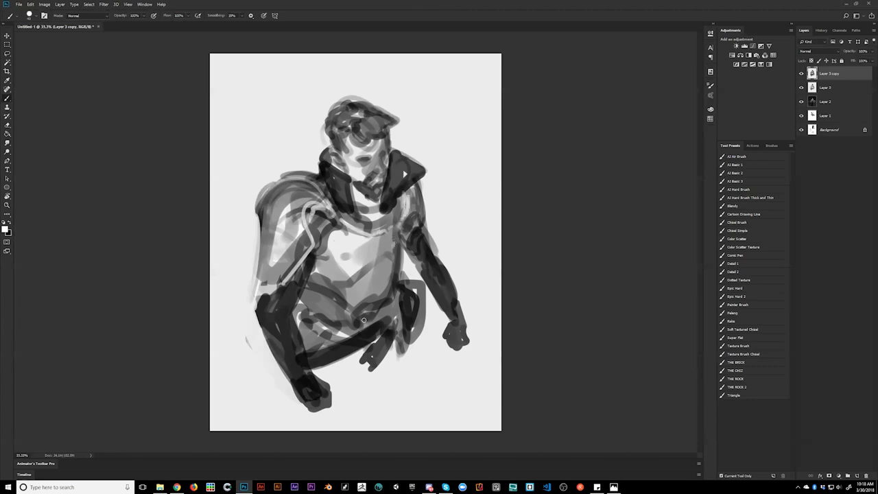
# Fill the waist below the chest plate with dark grey and tidy the near elbow's edge using a smaller brush.
pyautogui.moveTo(308, 289)
pyautogui.mouseDown()
pyautogui.moveTo(328, 316)
pyautogui.moveTo(353, 328)
pyautogui.moveTo(389, 299)
pyautogui.moveTo(381, 307)
pyautogui.mouseUp()
pyautogui.press('x')
pyautogui.press('[')
pyautogui.press('[')
pyautogui.press('[')
pyautogui.press('[')
pyautogui.press('[')
pyautogui.press('[')
pyautogui.press('[')
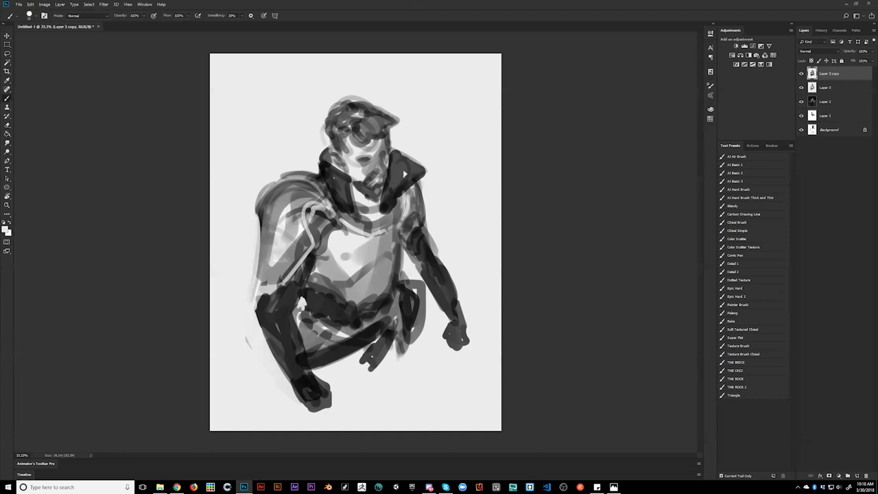
pyautogui.keyDown('alt'); pyautogui.click(261, 322); pyautogui.keyUp('alt')
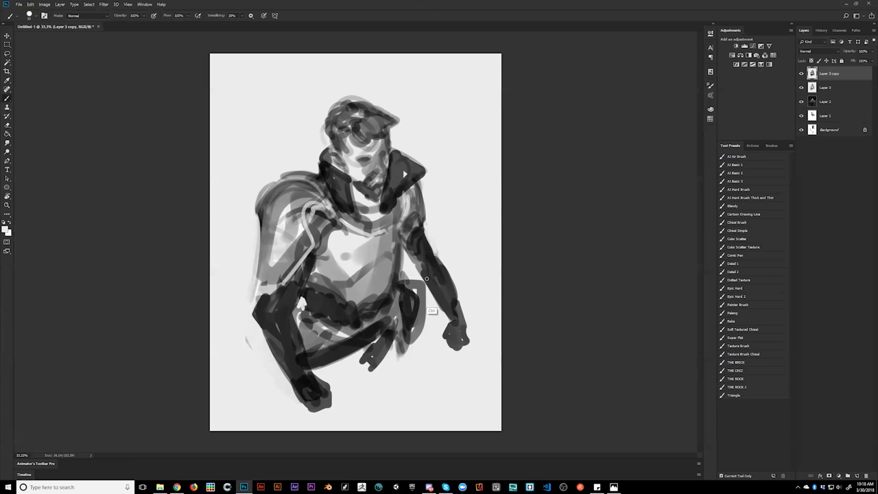
# Mirror the canvas and define the near shoulder plate's rim with dark and light strokes.
pyautogui.hotkey('ctrl', 'shift', 'h')
pyautogui.press('x')
pyautogui.moveTo(396, 178)
pyautogui.mouseDown()
pyautogui.moveTo(435, 178)
pyautogui.moveTo(455, 214)
pyautogui.mouseUp()
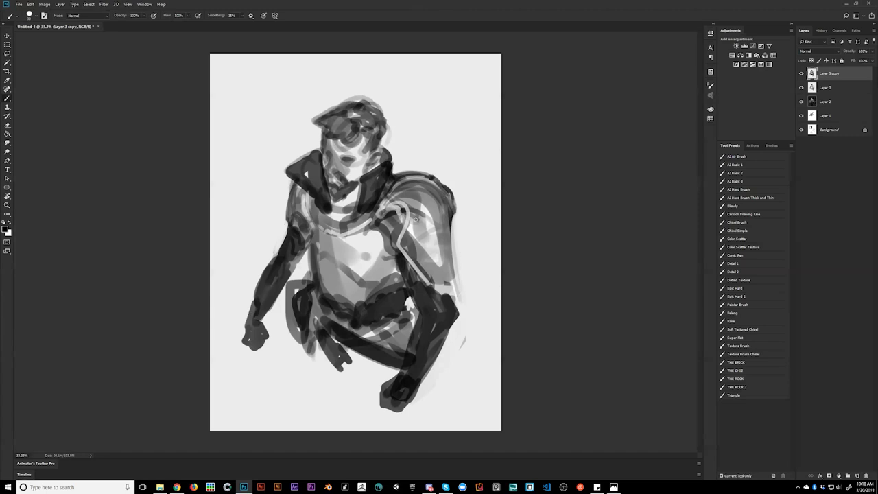
pyautogui.press('x')
pyautogui.moveTo(387, 200); pyautogui.dragTo(448, 215)
pyautogui.press('x')
pyautogui.press('x')
pyautogui.moveTo(453, 197); pyautogui.dragTo(459, 224)
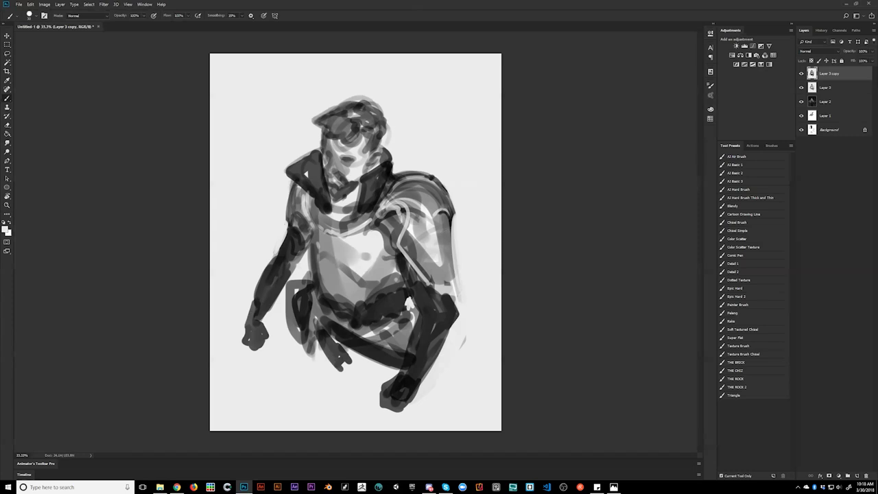
# Darken the armpit edge beside the chest plate and extend the plate's far side with mid grey.
pyautogui.press('x')
pyautogui.moveTo(368, 227)
pyautogui.mouseDown()
pyautogui.moveTo(381, 253)
pyautogui.moveTo(399, 260)
pyautogui.moveTo(376, 232)
pyautogui.moveTo(397, 255)
pyautogui.mouseUp()
pyautogui.moveTo(368, 223)
pyautogui.mouseDown()
pyautogui.moveTo(387, 262)
pyautogui.moveTo(401, 266)
pyautogui.mouseUp()
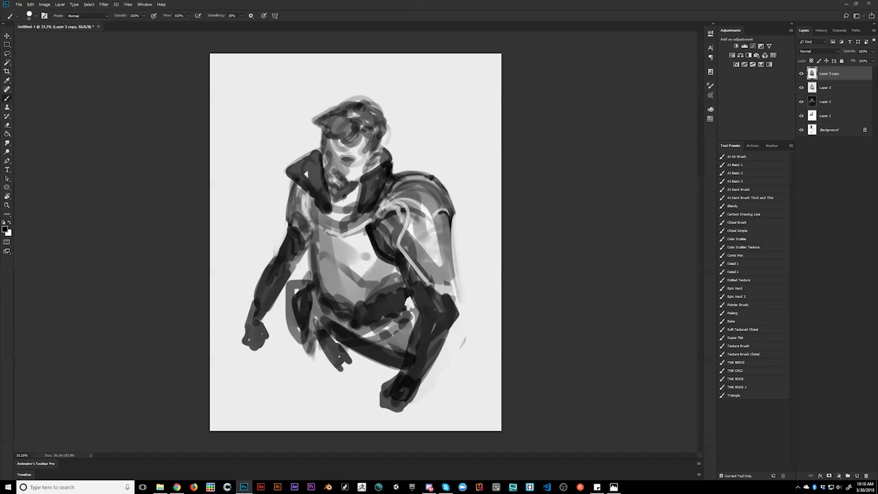
pyautogui.moveTo(312, 207)
pyautogui.mouseDown()
pyautogui.moveTo(308, 252)
pyautogui.moveTo(325, 296)
pyautogui.moveTo(308, 232)
pyautogui.moveTo(303, 246)
pyautogui.moveTo(328, 297)
pyautogui.mouseUp()
pyautogui.keyDown('alt'); pyautogui.click(314, 258); pyautogui.keyUp('alt')
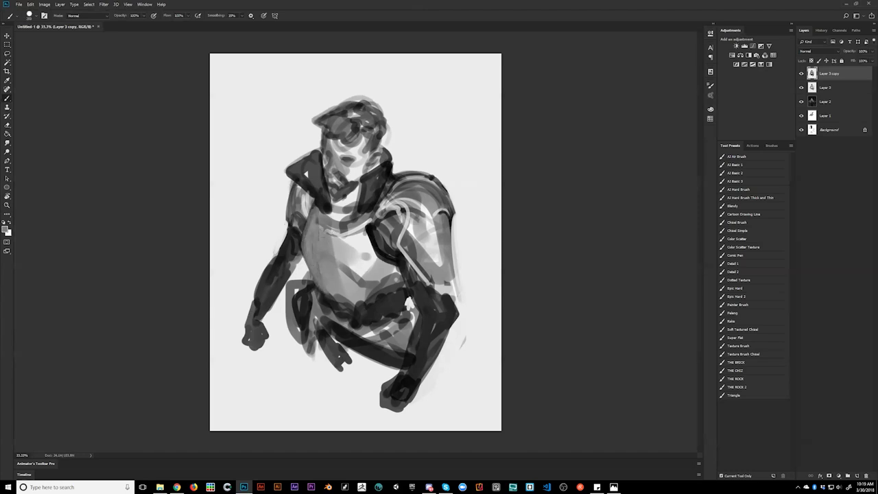
# Outline the chest plate's neckline and lower edge with dark strokes.
pyautogui.keyDown('alt'); pyautogui.click(323, 210); pyautogui.keyUp('alt')
pyautogui.moveTo(330, 209); pyautogui.dragTo(319, 213)
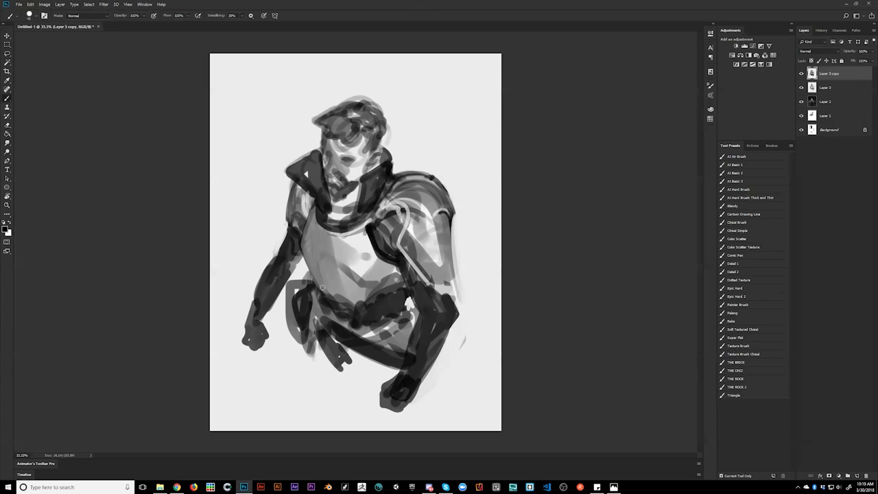
pyautogui.moveTo(321, 288)
pyautogui.mouseDown()
pyautogui.moveTo(360, 300)
pyautogui.moveTo(369, 293)
pyautogui.mouseUp()
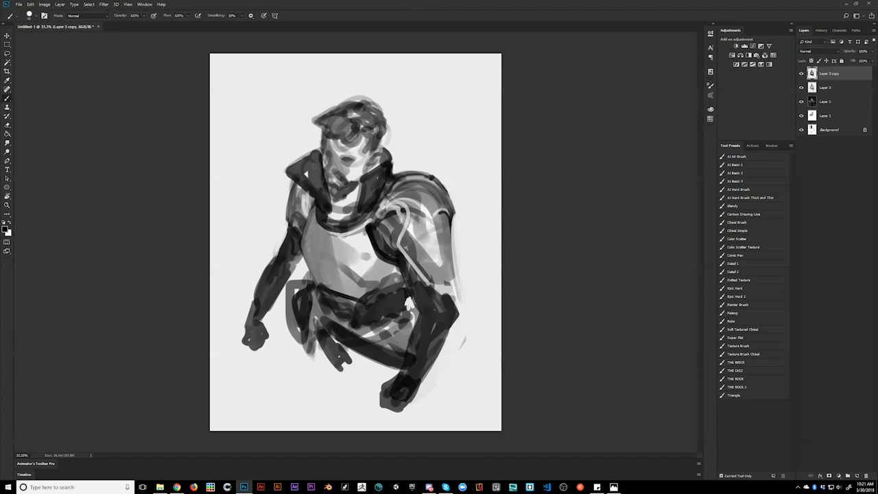
# Stamp the artwork onto a new layer, then fill in the far collar flap and darken the beard.
pyautogui.keyDown('alt'); pyautogui.click(310, 168); pyautogui.keyUp('alt')
pyautogui.hotkey('ctrl', 'shift', 'alt', 'n')
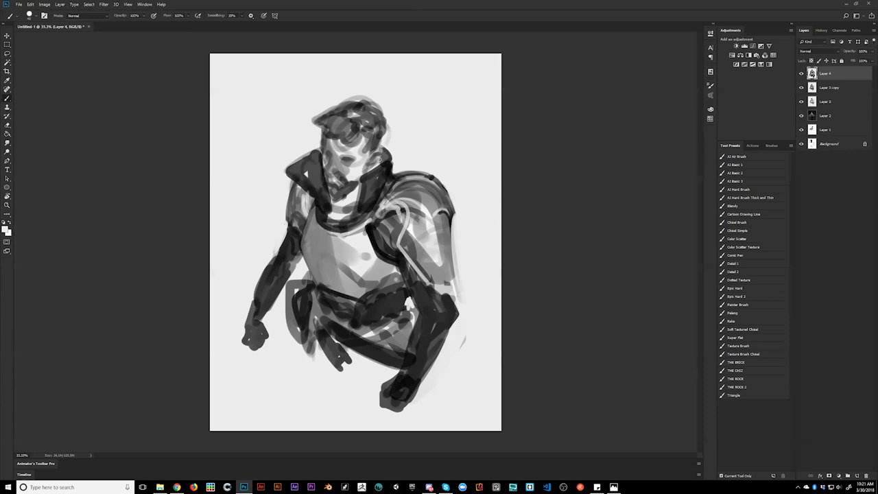
pyautogui.moveTo(306, 173)
pyautogui.mouseDown()
pyautogui.moveTo(318, 152)
pyautogui.moveTo(282, 174)
pyautogui.moveTo(316, 193)
pyautogui.moveTo(298, 174)
pyautogui.moveTo(319, 198)
pyautogui.mouseUp()
pyautogui.keyDown('alt'); pyautogui.click(314, 176); pyautogui.keyUp('alt')
pyautogui.hotkey('ctrl', 'z')
pyautogui.keyDown('alt'); pyautogui.click(323, 174); pyautogui.keyUp('alt')
pyautogui.moveTo(323, 173)
pyautogui.mouseDown()
pyautogui.moveTo(329, 203)
pyautogui.moveTo(325, 181)
pyautogui.moveTo(341, 182)
pyautogui.moveTo(323, 175)
pyautogui.moveTo(323, 182)
pyautogui.moveTo(337, 177)
pyautogui.moveTo(335, 196)
pyautogui.moveTo(355, 185)
pyautogui.moveTo(345, 180)
pyautogui.moveTo(359, 177)
pyautogui.moveTo(355, 184)
pyautogui.mouseUp()
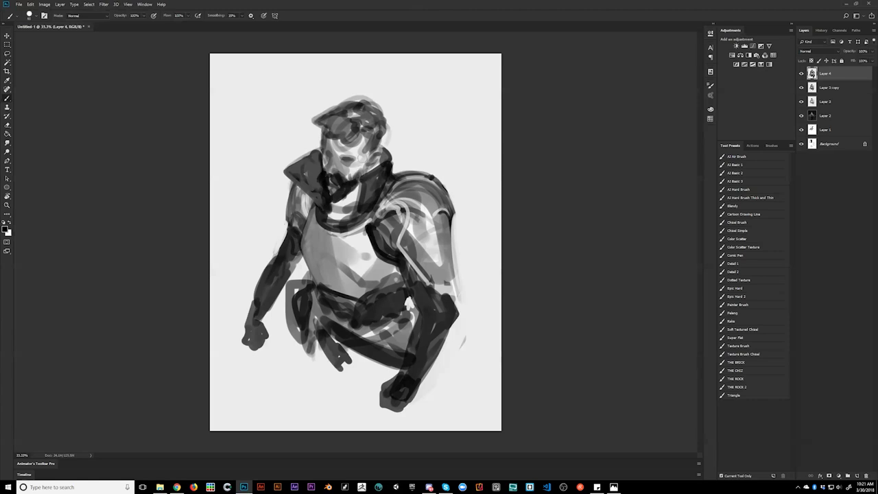
# Paint the dark eye and hair strokes, clean up the side of the head, and mirror the canvas.
pyautogui.moveTo(346, 158); pyautogui.dragTo(351, 157)
pyautogui.press('[')
pyautogui.moveTo(332, 109); pyautogui.dragTo(385, 110)
pyautogui.moveTo(333, 122)
pyautogui.mouseDown()
pyautogui.moveTo(336, 131)
pyautogui.moveTo(337, 113)
pyautogui.moveTo(349, 134)
pyautogui.moveTo(365, 125)
pyautogui.moveTo(368, 141)
pyautogui.moveTo(373, 136)
pyautogui.moveTo(363, 147)
pyautogui.moveTo(363, 171)
pyautogui.moveTo(382, 127)
pyautogui.moveTo(333, 118)
pyautogui.moveTo(324, 145)
pyautogui.mouseUp()
pyautogui.press(']')
pyautogui.press(']')
pyautogui.keyDown('alt'); pyautogui.click(363, 170); pyautogui.keyUp('alt')
pyautogui.hotkey('ctrl', 'shift', 'h')
pyautogui.keyDown('alt'); pyautogui.click(354, 131); pyautogui.keyUp('alt')
pyautogui.keyDown('alt'); pyautogui.click(310, 148); pyautogui.keyUp('alt')
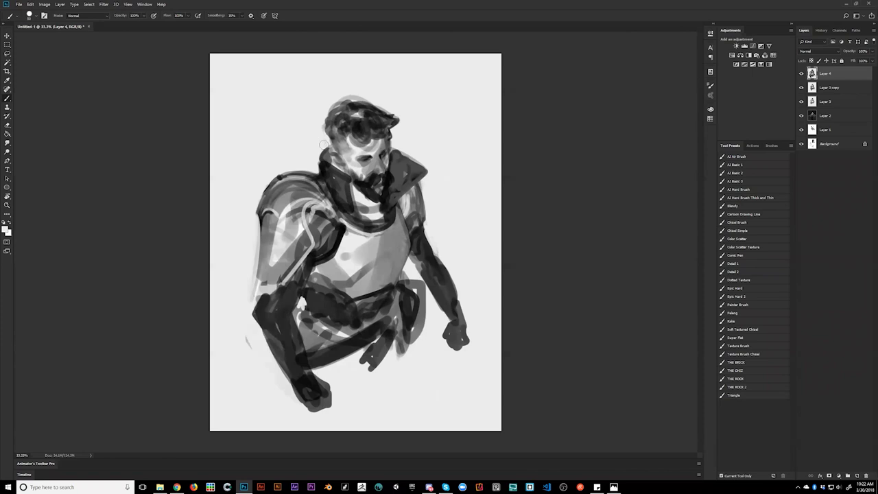
# Shape the ear and jaw with sampled greys and darken the raised collar around the neck.
pyautogui.keyDown('alt'); pyautogui.click(329, 156); pyautogui.keyUp('alt')
pyautogui.keyDown('alt'); pyautogui.click(357, 172); pyautogui.keyUp('alt')
pyautogui.keyDown('alt'); pyautogui.click(350, 156); pyautogui.keyUp('alt')
pyautogui.moveTo(340, 159); pyautogui.dragTo(343, 167)
pyautogui.press('d')
pyautogui.moveTo(399, 156); pyautogui.dragTo(416, 165)
pyautogui.press('x')
pyautogui.keyDown('alt'); pyautogui.click(385, 142); pyautogui.keyUp('alt')
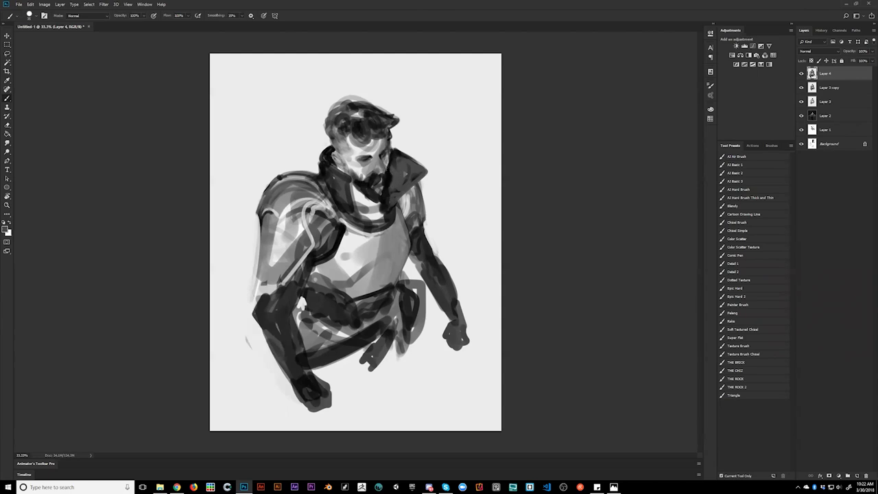
# Tone down the bright neck area under the beard with grey, checking the figure in mirrored views.
pyautogui.hotkey('ctrl', 'shift', 'h')
pyautogui.keyDown('alt'); pyautogui.click(325, 172); pyautogui.keyUp('alt')
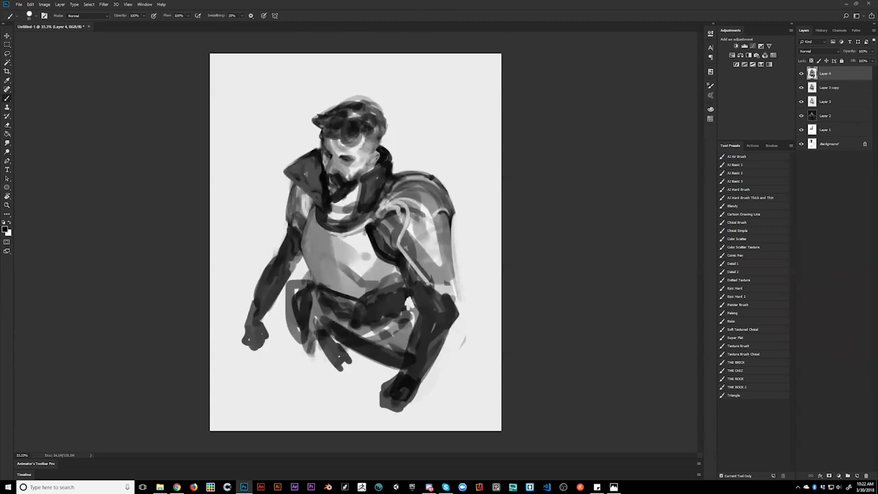
pyautogui.keyDown('alt'); pyautogui.click(329, 163); pyautogui.keyUp('alt')
pyautogui.press('h')
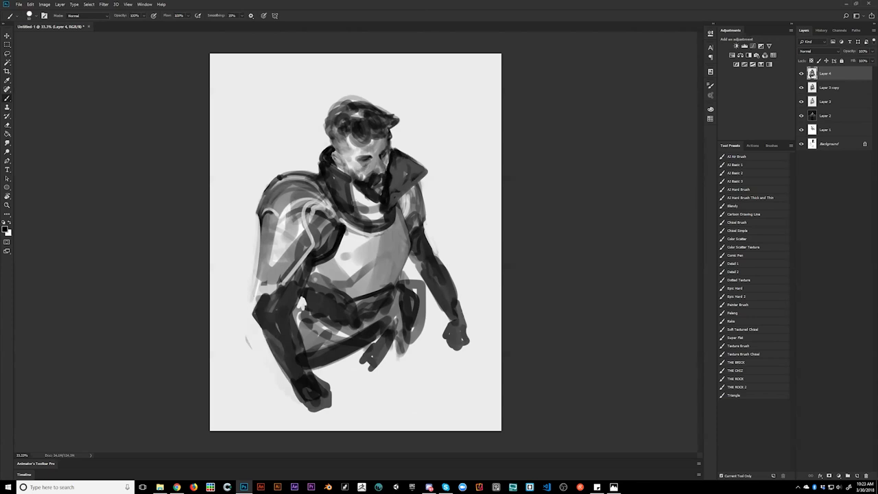
pyautogui.hotkey('ctrl', 'shift', 'h')
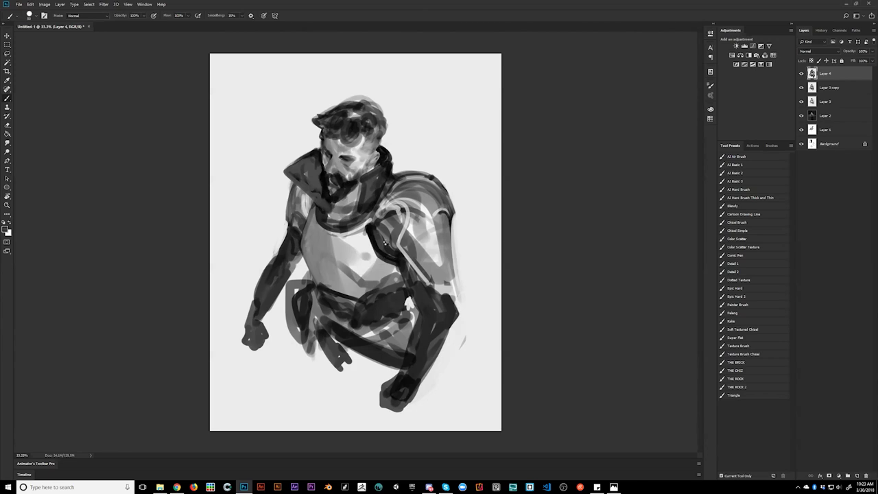
# Mirror the canvas and fill the far upper arm with dark and mid grey strokes.
pyautogui.hotkey('ctrl', 'shift', 'h')
pyautogui.keyDown('alt'); pyautogui.click(414, 186); pyautogui.keyUp('alt')
pyautogui.moveTo(413, 188)
pyautogui.mouseDown()
pyautogui.moveTo(399, 200)
pyautogui.moveTo(417, 195)
pyautogui.moveTo(413, 234)
pyautogui.moveTo(412, 209)
pyautogui.moveTo(421, 228)
pyautogui.moveTo(417, 213)
pyautogui.moveTo(421, 225)
pyautogui.moveTo(412, 218)
pyautogui.moveTo(421, 215)
pyautogui.mouseUp()
pyautogui.keyDown('alt'); pyautogui.click(417, 220); pyautogui.keyUp('alt')
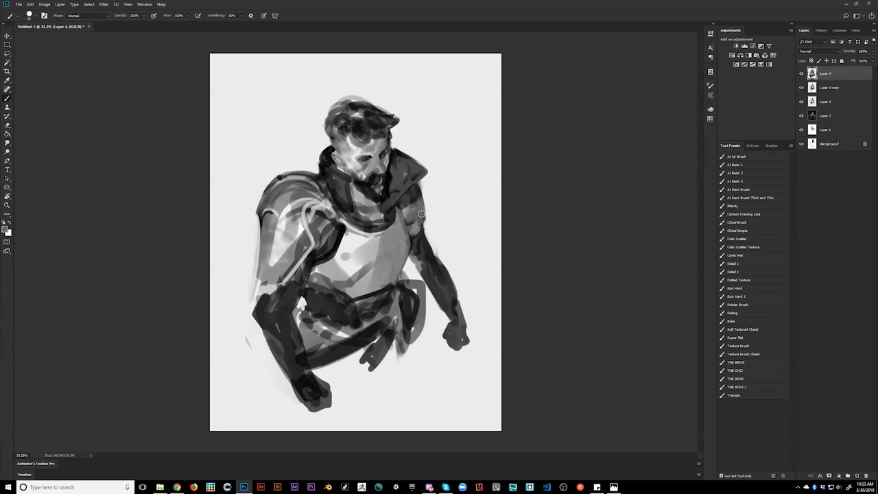
# Define the near elbow guard and the forearm's inner edge with dark strokes.
pyautogui.keyDown('alt'); pyautogui.click(261, 297); pyautogui.keyUp('alt')
pyautogui.moveTo(259, 294)
pyautogui.mouseDown()
pyautogui.moveTo(299, 296)
pyautogui.moveTo(261, 313)
pyautogui.moveTo(288, 309)
pyautogui.mouseUp()
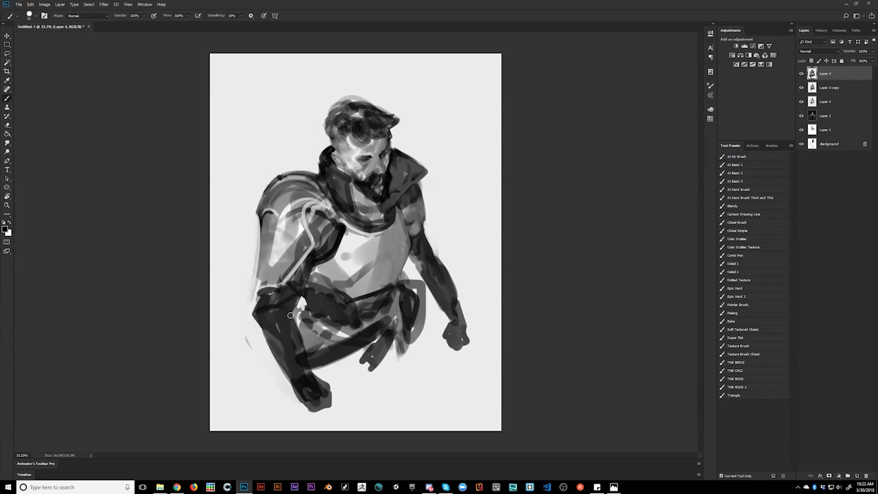
pyautogui.moveTo(276, 339); pyautogui.dragTo(294, 328)
pyautogui.moveTo(302, 329); pyautogui.dragTo(303, 345)
# Block in a mid-grey plate along the near forearm with a larger brush.
pyautogui.keyDown('alt'); pyautogui.click(304, 343); pyautogui.keyUp('alt')
pyautogui.moveTo(304, 344); pyautogui.dragTo(306, 360)
pyautogui.press(']')
pyautogui.press(']')
pyautogui.press(']')
pyautogui.press(']')
pyautogui.moveTo(268, 320)
pyautogui.mouseDown()
pyautogui.moveTo(298, 367)
pyautogui.moveTo(270, 321)
pyautogui.moveTo(277, 309)
pyautogui.moveTo(301, 378)
pyautogui.moveTo(300, 338)
pyautogui.mouseUp()
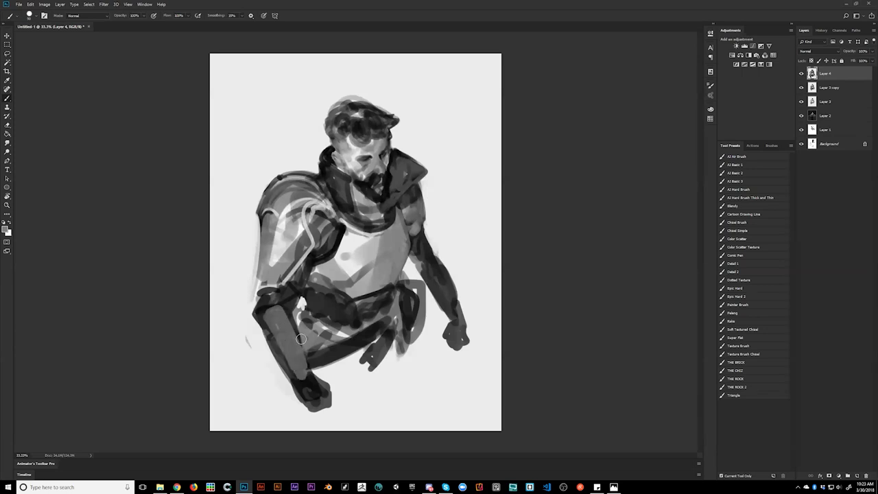
# Clean up the outer edges of the far forearm and collar, mirroring the canvas between them.
pyautogui.moveTo(429, 255); pyautogui.dragTo(474, 329)
pyautogui.keyDown('alt'); pyautogui.click(473, 307); pyautogui.keyUp('alt')
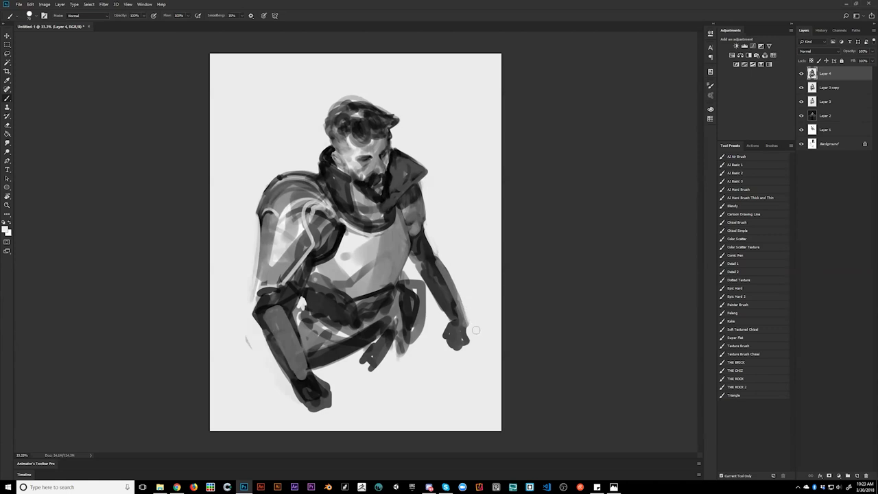
pyautogui.hotkey('ctrl', 'shift', 'h')
pyautogui.keyDown('alt'); pyautogui.click(294, 190); pyautogui.keyUp('alt')
pyautogui.moveTo(293, 185)
pyautogui.mouseDown()
pyautogui.moveTo(291, 205)
pyautogui.moveTo(288, 171)
pyautogui.moveTo(319, 150)
pyautogui.moveTo(311, 165)
pyautogui.moveTo(304, 149)
pyautogui.moveTo(316, 145)
pyautogui.mouseUp()
pyautogui.keyDown('alt'); pyautogui.click(280, 166); pyautogui.keyUp('alt')
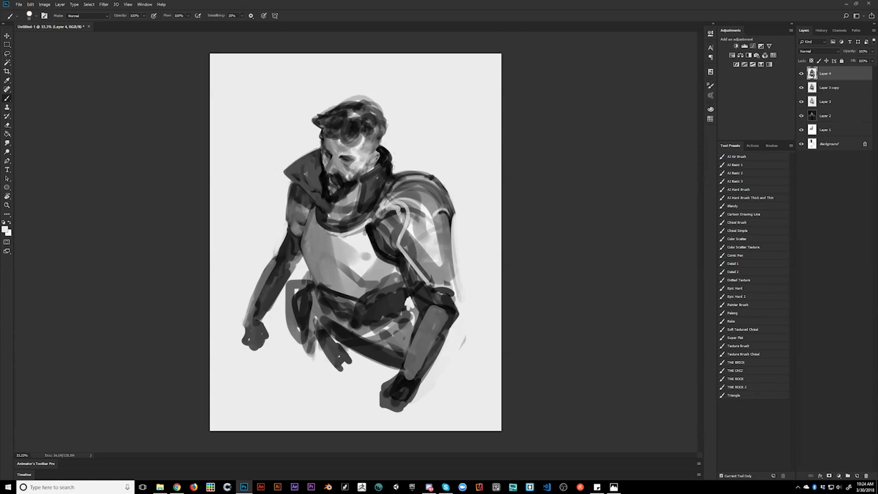
# Mirror the canvas and round out the far shoulder with grey, darkening the gap beside the chest plate.
pyautogui.press('x')
pyautogui.hotkey('ctrl', 'shift', 'h')
pyautogui.keyDown('alt'); pyautogui.click(419, 184); pyautogui.keyUp('alt')
pyautogui.moveTo(419, 186)
pyautogui.mouseDown()
pyautogui.moveTo(425, 221)
pyautogui.moveTo(423, 199)
pyautogui.moveTo(421, 225)
pyautogui.moveTo(410, 232)
pyautogui.mouseUp()
pyautogui.moveTo(399, 202); pyautogui.dragTo(408, 255)
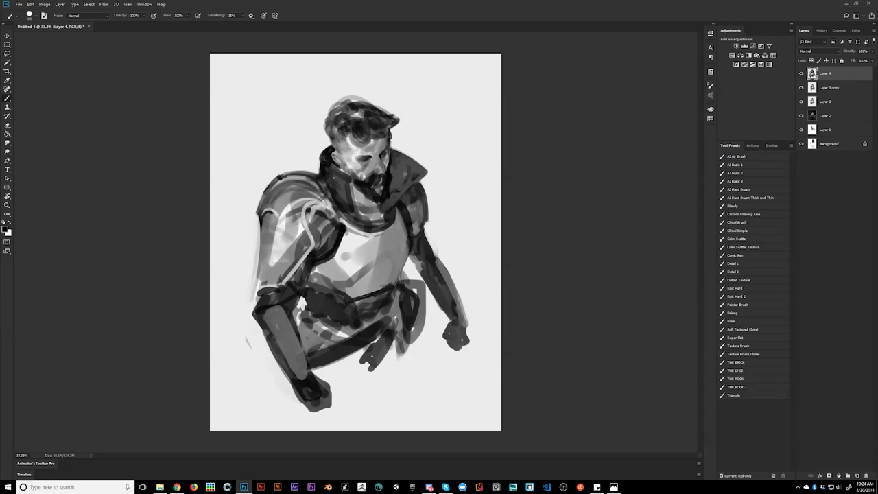
# Paint a light grey plate across the near side of the waist below the chest plate.
pyautogui.keyDown('alt'); pyautogui.click(333, 287); pyautogui.keyUp('alt')
pyautogui.press(']')
pyautogui.press(']')
pyautogui.press(']')
pyautogui.moveTo(347, 305)
pyautogui.mouseDown()
pyautogui.moveTo(321, 286)
pyautogui.moveTo(352, 314)
pyautogui.moveTo(351, 300)
pyautogui.moveTo(343, 311)
pyautogui.moveTo(314, 292)
pyautogui.moveTo(344, 309)
pyautogui.moveTo(311, 275)
pyautogui.moveTo(332, 283)
pyautogui.mouseUp()
pyautogui.keyDown('alt'); pyautogui.click(352, 304); pyautogui.keyUp('alt')
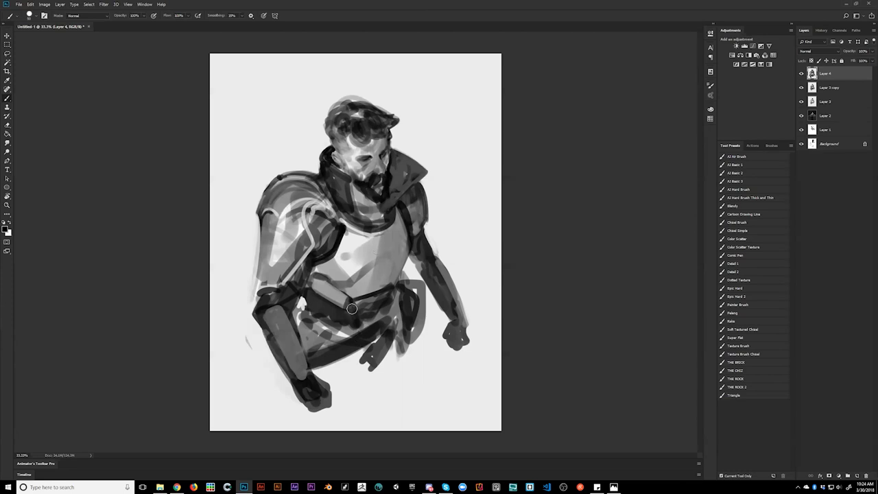
# Paint over the old V-shaped lines on the chest plate with sampled light greys and mirror the canvas.
pyautogui.keyDown('alt'); pyautogui.click(345, 261); pyautogui.keyUp('alt')
pyautogui.moveTo(341, 263)
pyautogui.mouseDown()
pyautogui.moveTo(346, 271)
pyautogui.moveTo(346, 247)
pyautogui.moveTo(360, 250)
pyautogui.moveTo(363, 240)
pyautogui.mouseUp()
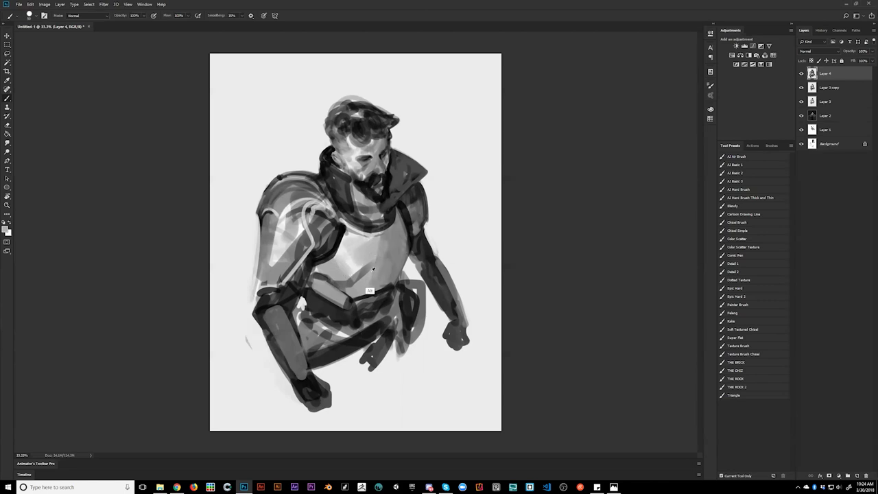
pyautogui.moveTo(367, 266); pyautogui.dragTo(338, 286)
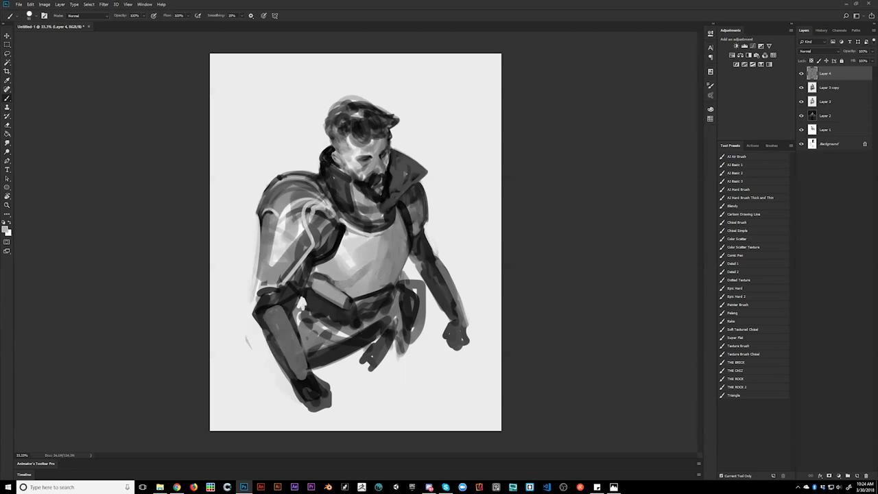
pyautogui.hotkey('ctrl', 'f')
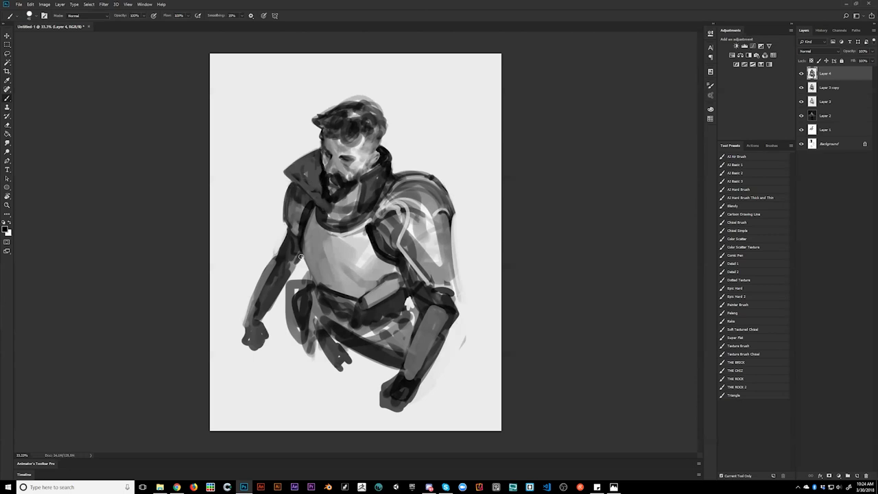
# Darken the far forearm and the chest plate's lower edge, then shade the plate's far side with sampled grey.
pyautogui.moveTo(298, 264); pyautogui.dragTo(262, 326)
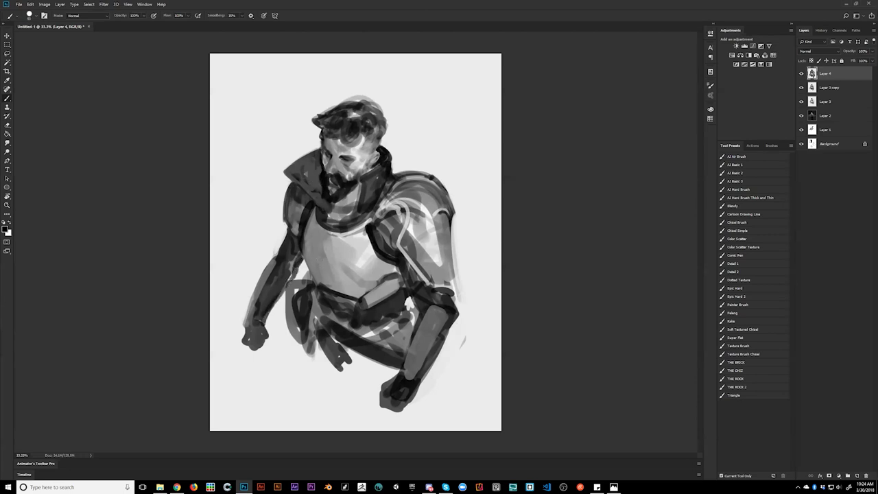
pyautogui.moveTo(323, 287)
pyautogui.mouseDown()
pyautogui.moveTo(315, 255)
pyautogui.moveTo(342, 304)
pyautogui.mouseUp()
pyautogui.keyDown('alt'); pyautogui.click(323, 266); pyautogui.keyUp('alt')
pyautogui.moveTo(317, 250); pyautogui.dragTo(329, 288)
pyautogui.moveTo(317, 235); pyautogui.dragTo(344, 287)
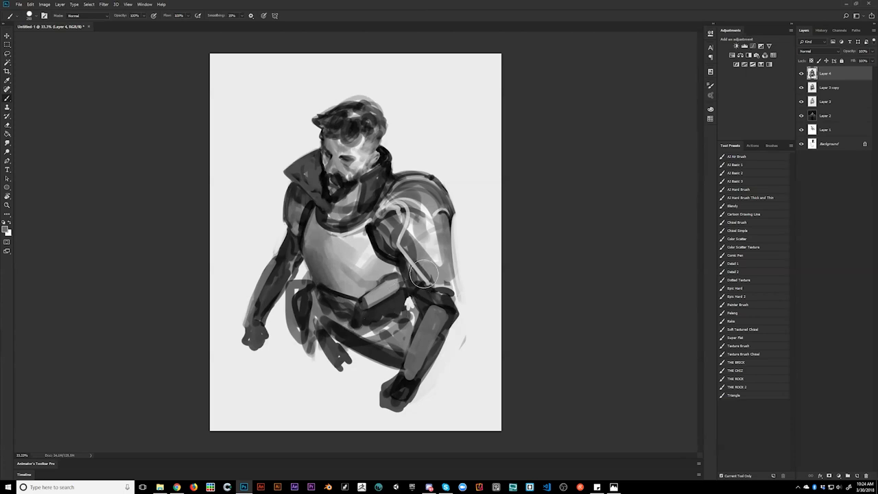
# Mirror the canvas, tone down the near upper-arm plate with sampled grey strokes, and touch up the armpit area beside it with a smaller brush.
pyautogui.hotkey('ctrl', 'shift', 'h')
pyautogui.keyDown('alt'); pyautogui.click(294, 190); pyautogui.keyUp('alt')
pyautogui.moveTo(285, 191)
pyautogui.mouseDown()
pyautogui.moveTo(305, 184)
pyautogui.moveTo(310, 189)
pyautogui.moveTo(287, 184)
pyautogui.moveTo(283, 195)
pyautogui.moveTo(316, 196)
pyautogui.moveTo(290, 209)
pyautogui.moveTo(271, 264)
pyautogui.moveTo(274, 220)
pyautogui.moveTo(269, 271)
pyautogui.moveTo(300, 243)
pyautogui.moveTo(285, 274)
pyautogui.mouseUp()
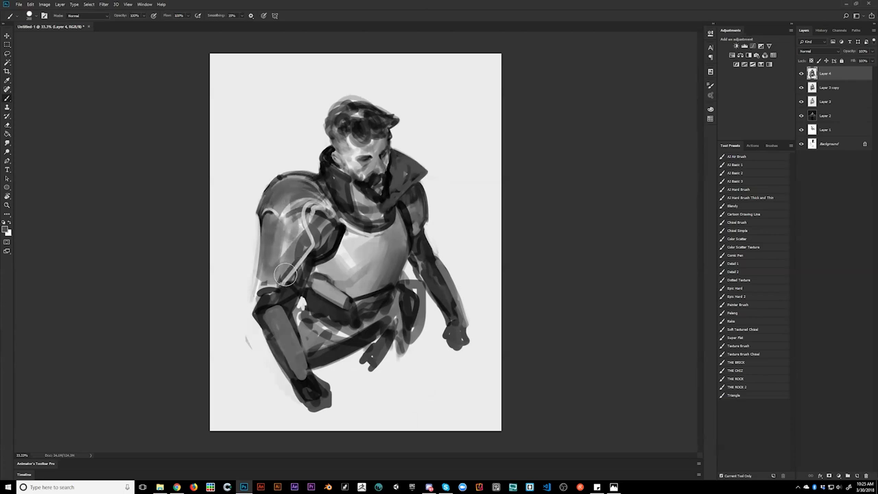
pyautogui.moveTo(326, 214)
pyautogui.mouseDown()
pyautogui.moveTo(329, 231)
pyautogui.moveTo(309, 209)
pyautogui.moveTo(325, 203)
pyautogui.moveTo(319, 216)
pyautogui.moveTo(322, 205)
pyautogui.moveTo(335, 220)
pyautogui.mouseUp()
pyautogui.press('[')
pyautogui.press('[')
pyautogui.press('[')
pyautogui.press('[')
pyautogui.keyDown('alt'); pyautogui.click(320, 211); pyautogui.keyUp('alt')
pyautogui.hotkey('ctrl', 'shift', 'h')
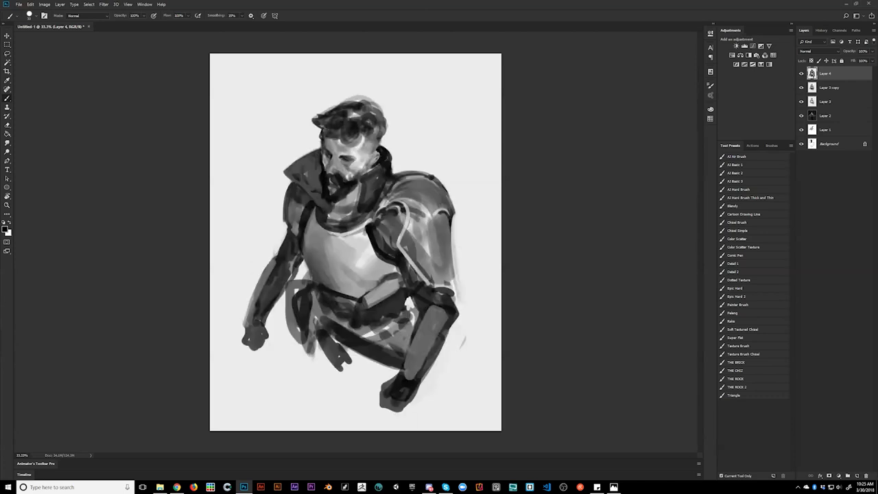
# Refine the near shoulder plate's inner edge and lower rim with alternating dark and light strokes.
pyautogui.press('x')
pyautogui.moveTo(379, 200)
pyautogui.mouseDown()
pyautogui.moveTo(373, 214)
pyautogui.moveTo(388, 194)
pyautogui.moveTo(375, 209)
pyautogui.mouseUp()
pyautogui.press('x')
pyautogui.moveTo(401, 180); pyautogui.dragTo(374, 216)
pyautogui.moveTo(408, 199); pyautogui.dragTo(380, 210)
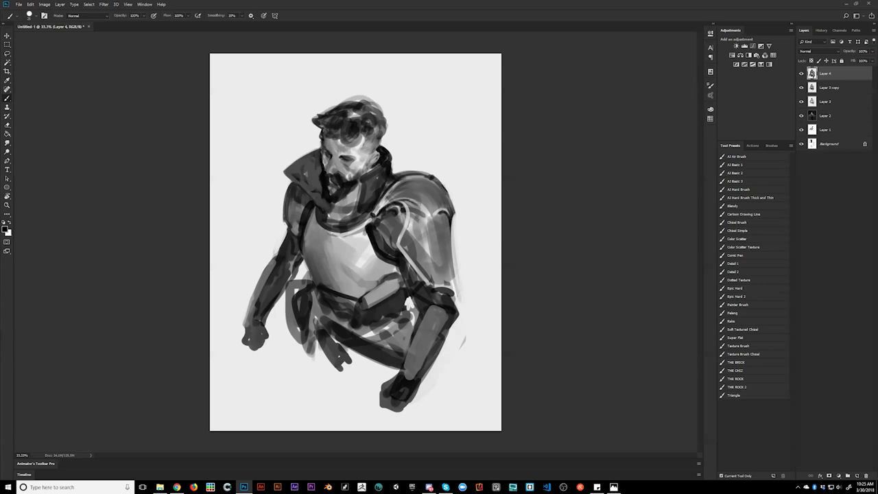
pyautogui.moveTo(413, 203); pyautogui.dragTo(425, 217)
pyautogui.keyDown('alt'); pyautogui.click(423, 225); pyautogui.keyUp('alt')
# Clean up the outer silhouette of the near shoulder and upper arm with sampled background grey.
pyautogui.press('d')
pyautogui.keyDown('alt'); pyautogui.click(460, 223); pyautogui.keyUp('alt')
pyautogui.moveTo(455, 226); pyautogui.dragTo(451, 197)
pyautogui.moveTo(454, 267); pyautogui.dragTo(453, 232)
pyautogui.moveTo(461, 294)
pyautogui.mouseDown()
pyautogui.moveTo(458, 255)
pyautogui.moveTo(459, 300)
pyautogui.mouseUp()
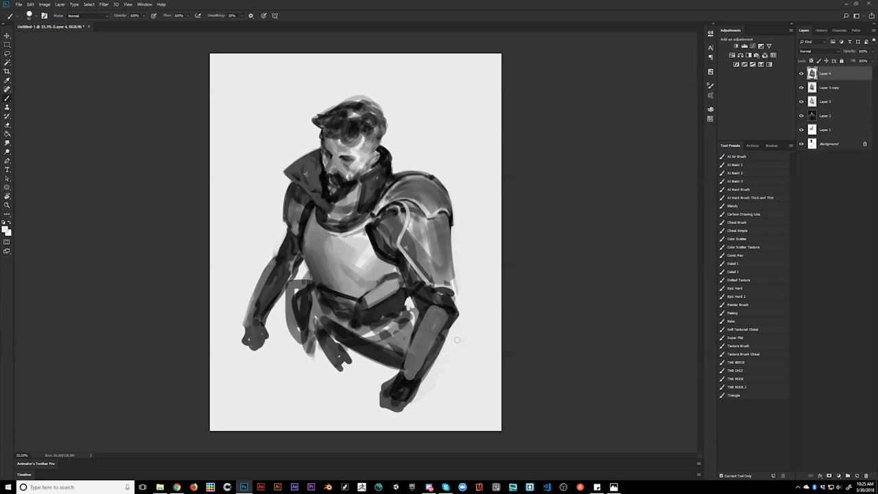
# Tidy the far arm's outer contour and the cloth at the far hip with sampled tones.
pyautogui.keyDown('alt'); pyautogui.click(289, 235); pyautogui.keyUp('alt')
pyautogui.moveTo(286, 215)
pyautogui.mouseDown()
pyautogui.moveTo(281, 247)
pyautogui.moveTo(288, 203)
pyautogui.moveTo(273, 256)
pyautogui.mouseUp()
pyautogui.keyDown('alt'); pyautogui.click(274, 238); pyautogui.keyUp('alt')
pyautogui.moveTo(303, 341); pyautogui.dragTo(299, 358)
# Mirror the canvas and paint a curved ridge line down the chest plate's near half with dark and light strokes.
pyautogui.hotkey('ctrl', 'shift', 'h')
pyautogui.keyDown('alt'); pyautogui.click(340, 235); pyautogui.keyUp('alt')
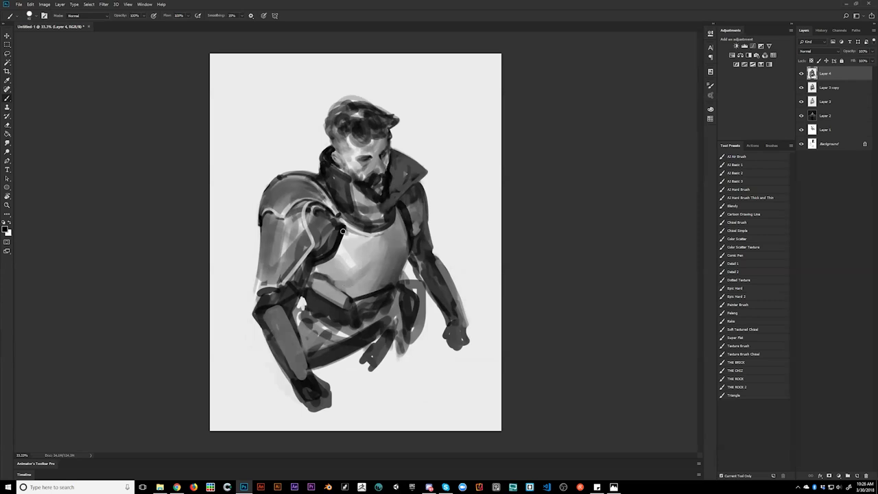
pyautogui.moveTo(340, 228); pyautogui.dragTo(353, 292)
pyautogui.moveTo(402, 215); pyautogui.dragTo(404, 245)
pyautogui.press('x')
pyautogui.moveTo(349, 231)
pyautogui.mouseDown()
pyautogui.moveTo(364, 270)
pyautogui.moveTo(358, 296)
pyautogui.mouseUp()
pyautogui.press('x')
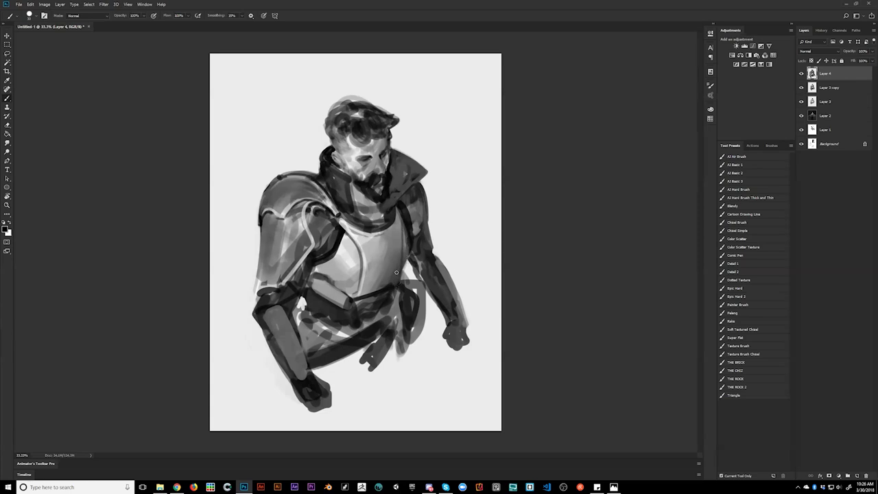
# Add a light rim down the chest plate's far edge and stamp all visible layers into a new layer.
pyautogui.press('x')
pyautogui.moveTo(399, 214); pyautogui.dragTo(398, 282)
pyautogui.hotkey('ctrl', 'z')
pyautogui.moveTo(397, 208); pyautogui.dragTo(397, 280)
pyautogui.press('x')
pyautogui.hotkey('ctrl', 'z')
pyautogui.hotkey('ctrl', 'alt', 'shift', 'e')
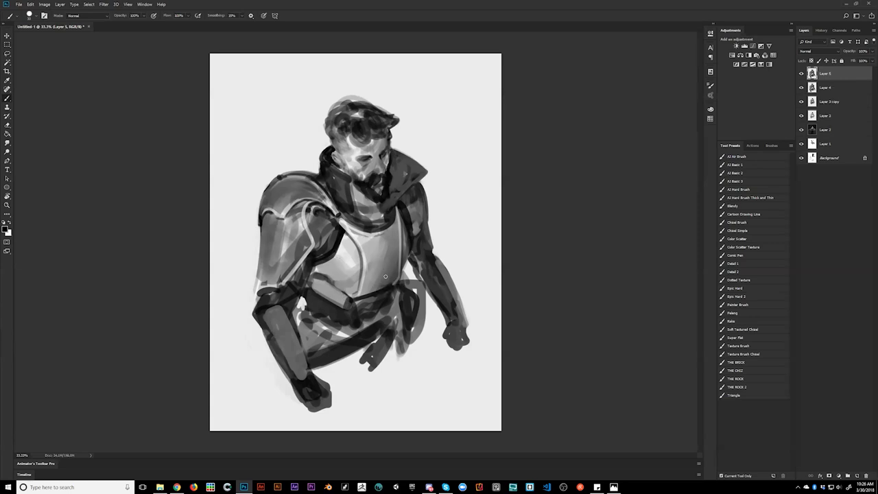
# Mirror the canvas and paint dark belt pouches over the light waist plate, extending the dark detail to the far hip.
pyautogui.moveTo(333, 274)
pyautogui.mouseDown()
pyautogui.moveTo(340, 287)
pyautogui.moveTo(319, 273)
pyautogui.moveTo(324, 260)
pyautogui.moveTo(336, 288)
pyautogui.moveTo(321, 277)
pyautogui.mouseUp()
pyautogui.hotkey('ctrl', 'z')
pyautogui.keyDown('alt'); pyautogui.click(327, 301); pyautogui.keyUp('alt')
pyautogui.hotkey('ctrl', 'shift', 'h')
pyautogui.press('d')
pyautogui.moveTo(375, 289)
pyautogui.mouseDown()
pyautogui.moveTo(378, 302)
pyautogui.moveTo(390, 280)
pyautogui.mouseUp()
pyautogui.moveTo(391, 280)
pyautogui.mouseDown()
pyautogui.moveTo(396, 296)
pyautogui.moveTo(377, 307)
pyautogui.moveTo(368, 293)
pyautogui.moveTo(368, 305)
pyautogui.moveTo(370, 287)
pyautogui.moveTo(358, 303)
pyautogui.mouseUp()
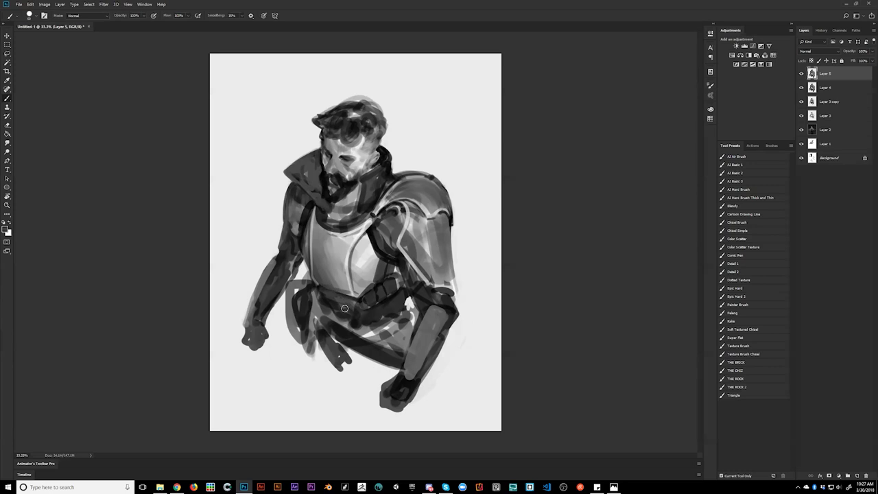
pyautogui.moveTo(317, 306)
pyautogui.mouseDown()
pyautogui.moveTo(316, 295)
pyautogui.moveTo(319, 317)
pyautogui.moveTo(317, 309)
pyautogui.mouseUp()
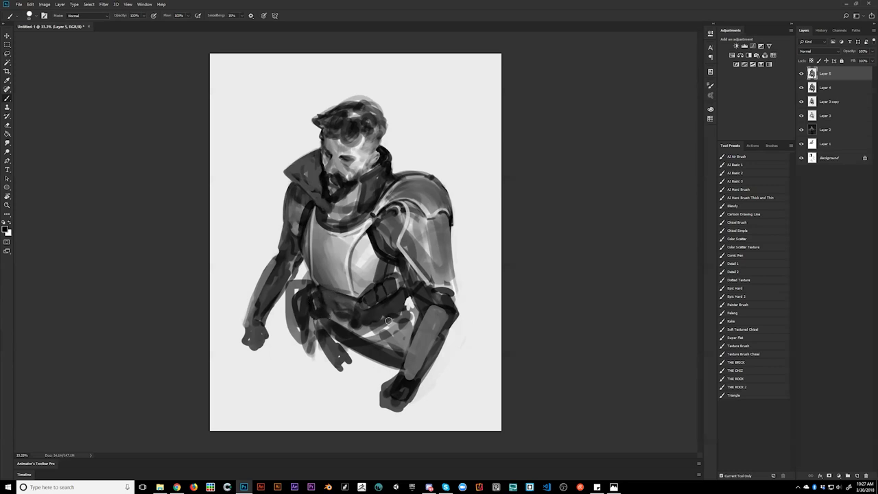
# Mirror the canvas and touch up the chest plate's near side and its edge beside the arm with sampled tones.
pyautogui.hotkey('ctrl', 'shift', 'h')
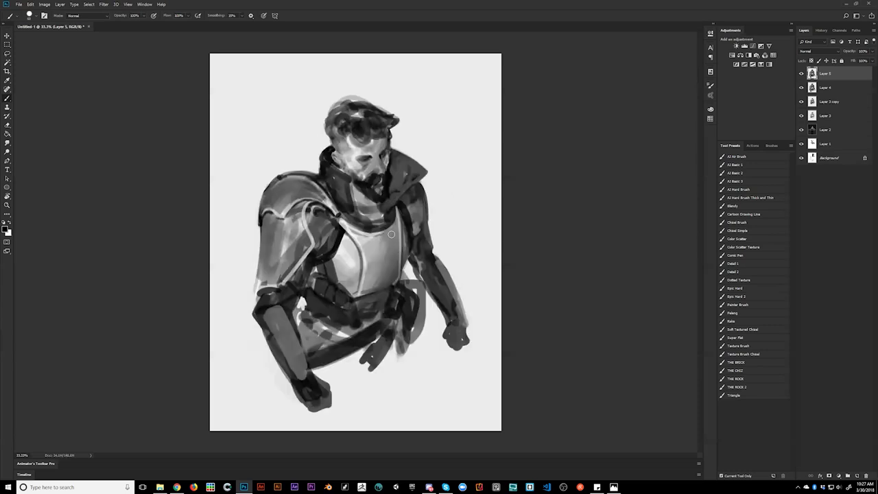
pyautogui.press('[')
pyautogui.press('[')
pyautogui.press('[')
pyautogui.keyDown('alt'); pyautogui.click(341, 217); pyautogui.keyUp('alt')
pyautogui.press('d')
pyautogui.press(']')
pyautogui.press(']')
pyautogui.press(']')
pyautogui.press('ctrl')
pyautogui.hotkey('ctrl', 'f')
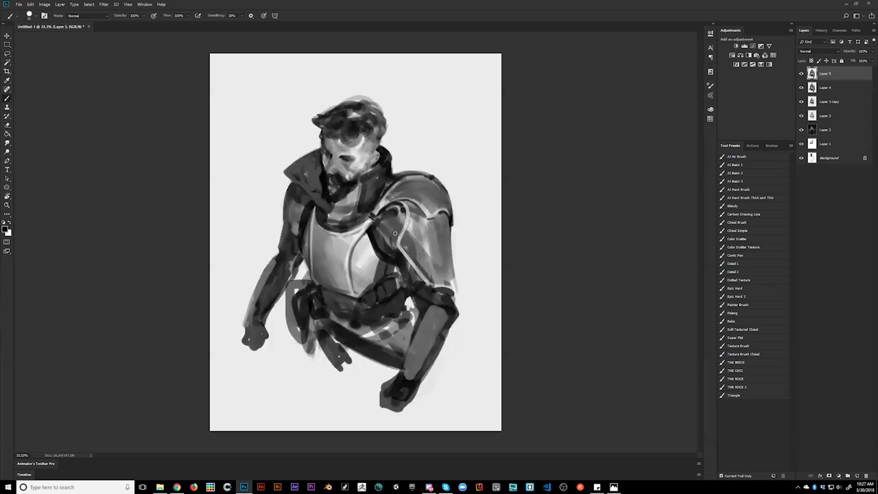
# Draw thin dark seams down the chest plate's far half and highlight its neckline edge with white strokes.
pyautogui.press('x')
pyautogui.press('x')
pyautogui.moveTo(334, 244); pyautogui.dragTo(331, 265)
pyautogui.moveTo(325, 239); pyautogui.dragTo(323, 258)
pyautogui.hotkey('ctrl', 'h')
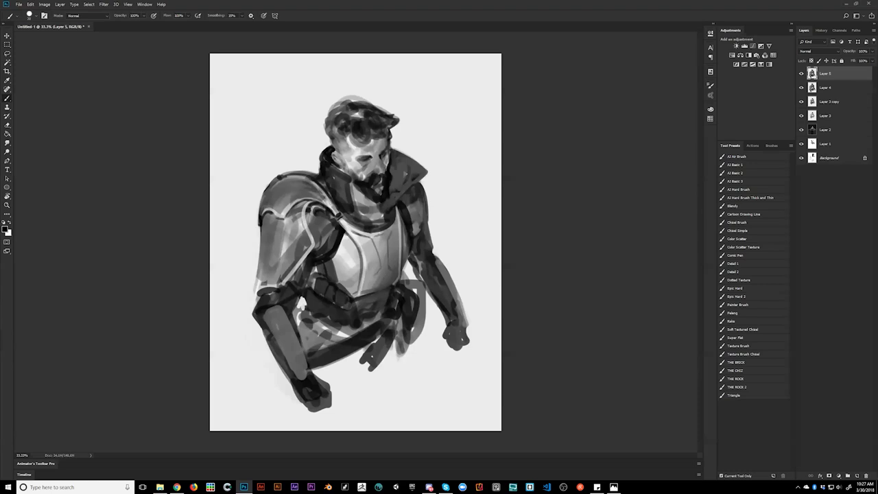
pyautogui.press('x')
pyautogui.moveTo(393, 207)
pyautogui.mouseDown()
pyautogui.moveTo(377, 232)
pyautogui.moveTo(341, 216)
pyautogui.moveTo(370, 230)
pyautogui.mouseUp()
pyautogui.moveTo(394, 207); pyautogui.dragTo(389, 222)
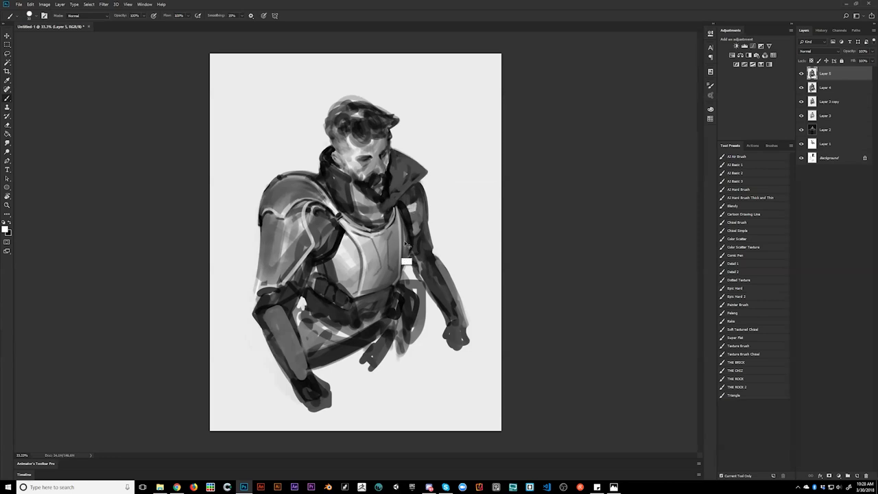
# Paint light curved trim lines on the armpit plate beneath the near shoulder, mirroring the canvas partway.
pyautogui.press('x')
pyautogui.press('x')
pyautogui.moveTo(315, 205); pyautogui.dragTo(320, 236)
pyautogui.hotkey('ctrl', 'shift', 'h')
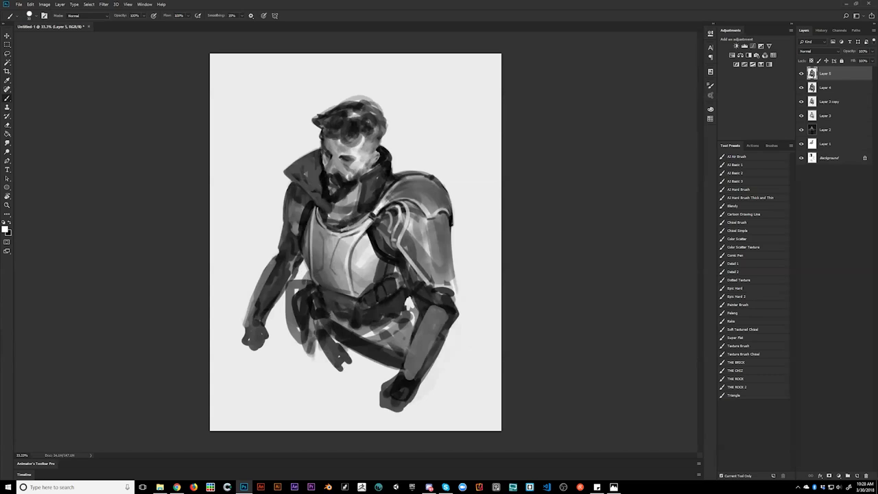
pyautogui.moveTo(377, 222)
pyautogui.mouseDown()
pyautogui.moveTo(390, 246)
pyautogui.moveTo(384, 251)
pyautogui.moveTo(395, 249)
pyautogui.moveTo(385, 217)
pyautogui.moveTo(388, 238)
pyautogui.moveTo(395, 210)
pyautogui.moveTo(391, 237)
pyautogui.mouseUp()
pyautogui.hotkey('ctrl', 'z')
pyautogui.moveTo(401, 204); pyautogui.dragTo(394, 246)
pyautogui.press('x')
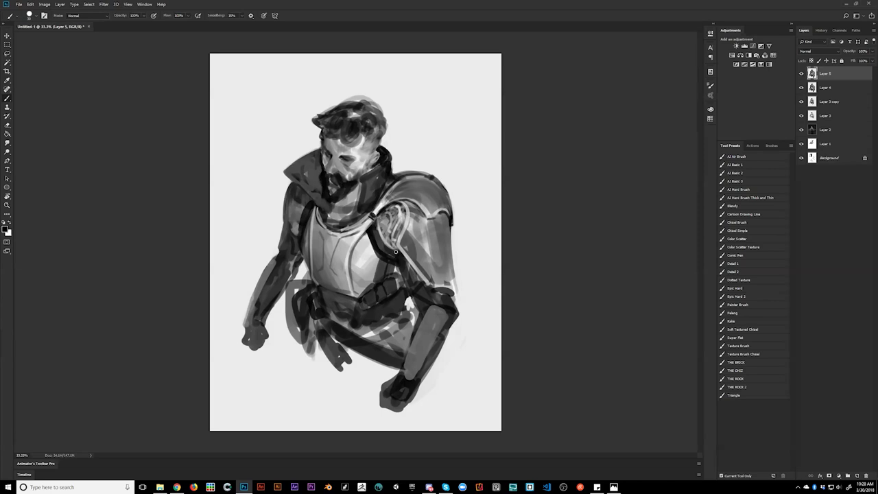
# Mirror the canvas, clean the near upper arm's outer edge with sampled background grey, and tidy the arm plate's lower edge above the elbow.
pyautogui.press('z')
pyautogui.keyDown('alt'); pyautogui.click(410, 300); pyautogui.keyUp('alt')
pyautogui.keyDown('alt'); pyautogui.click(409, 303); pyautogui.keyUp('alt')
pyautogui.hotkey('ctrl', 'shift', 'h')
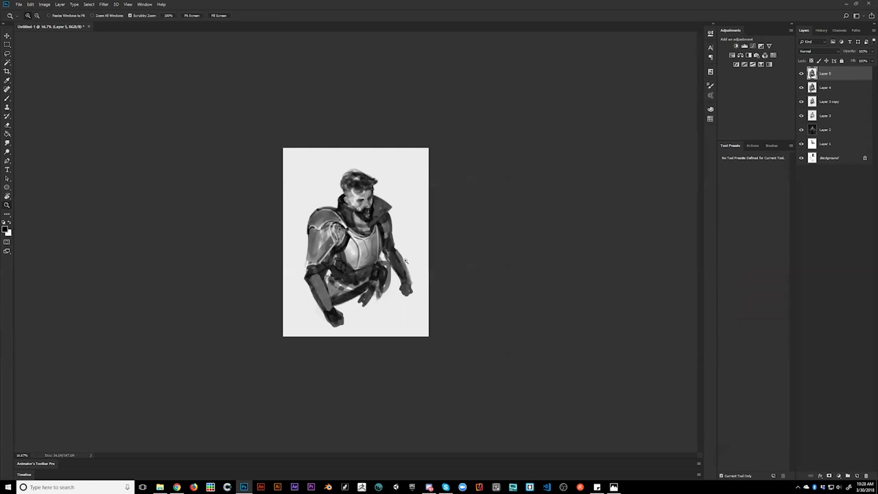
pyautogui.click(405, 260)
pyautogui.click(403, 265)
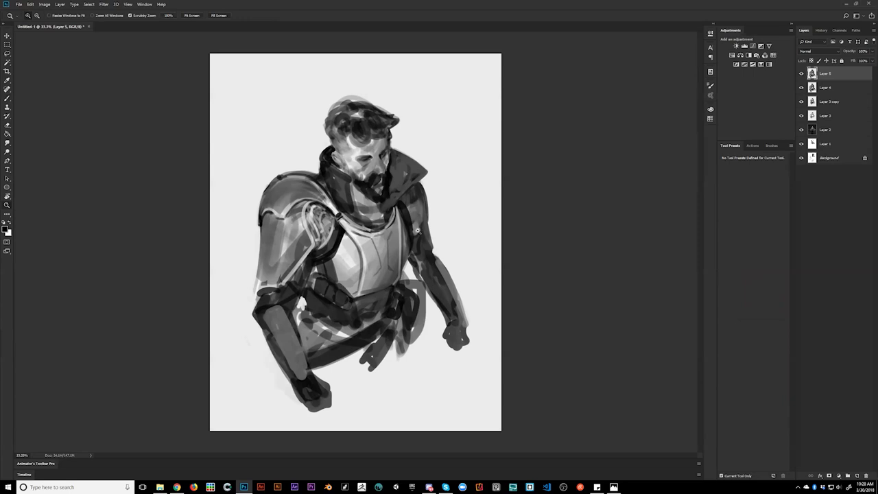
pyautogui.press('b')
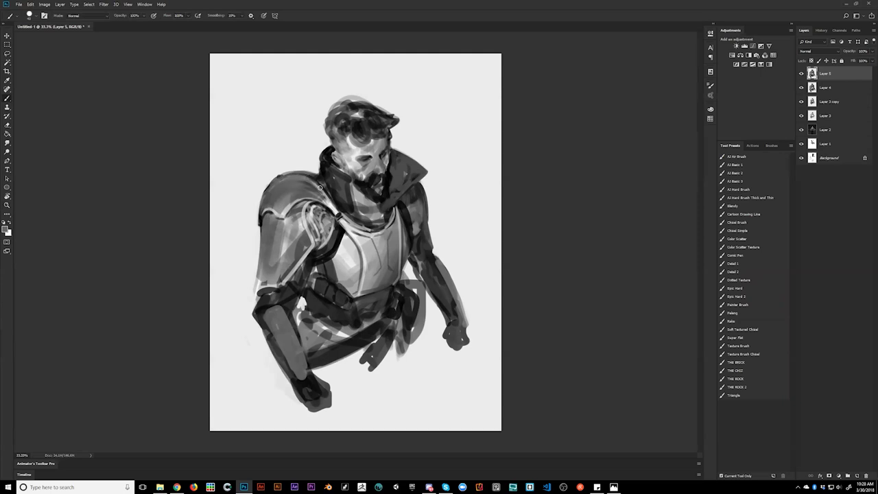
pyautogui.keyDown('alt'); pyautogui.click(249, 268); pyautogui.keyUp('alt')
pyautogui.moveTo(257, 233); pyautogui.dragTo(256, 287)
pyautogui.hotkey('ctrl', 'z')
pyautogui.moveTo(257, 233); pyautogui.dragTo(253, 296)
pyautogui.keyDown('alt'); pyautogui.click(275, 290); pyautogui.keyUp('alt')
pyautogui.moveTo(276, 290); pyautogui.dragTo(263, 294)
pyautogui.hotkey('ctrl', 'f')
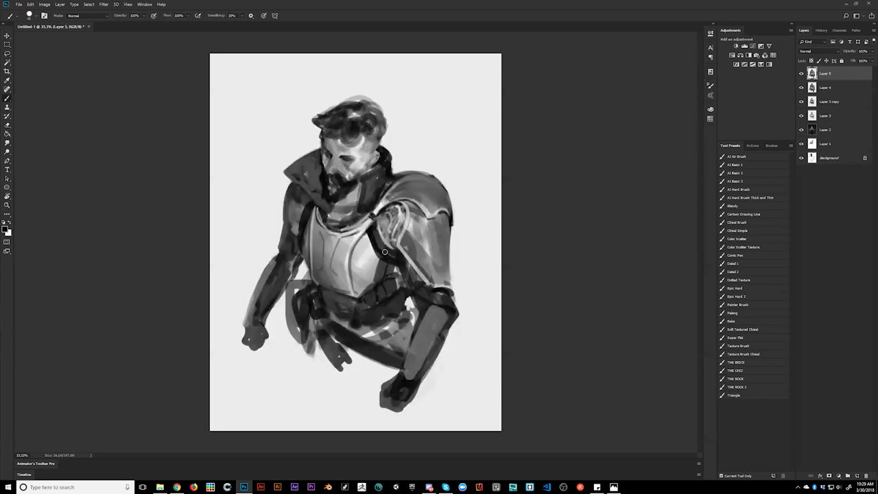
# Draw curved segment lines across the near shoulder plate with a small brush, alternating light and dark.
pyautogui.press('x')
pyautogui.press('[')
pyautogui.press(']')
pyautogui.moveTo(398, 182); pyautogui.dragTo(398, 197)
pyautogui.press('x')
pyautogui.press('x')
pyautogui.press('x')
pyautogui.moveTo(413, 190); pyautogui.dragTo(421, 179)
# Examine the whole figure at reduced size and in mirrored view to judge its shapes and values.
pyautogui.press('z')
pyautogui.keyDown('alt'); pyautogui.click(419, 237); pyautogui.keyUp('alt')
pyautogui.keyDown('alt'); pyautogui.click(419, 237); pyautogui.keyUp('alt')
pyautogui.hotkey('ctrl', 'shift', 'h')
pyautogui.press('b')
pyautogui.press('z')
pyautogui.click(338, 228)
pyautogui.click(338, 228)
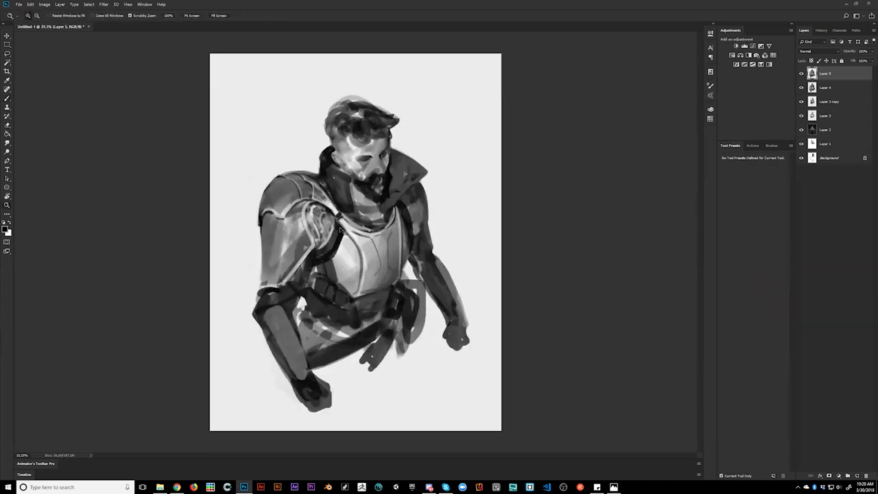
pyautogui.hotkey('ctrl', 'shift', 'h')
pyautogui.press('b')
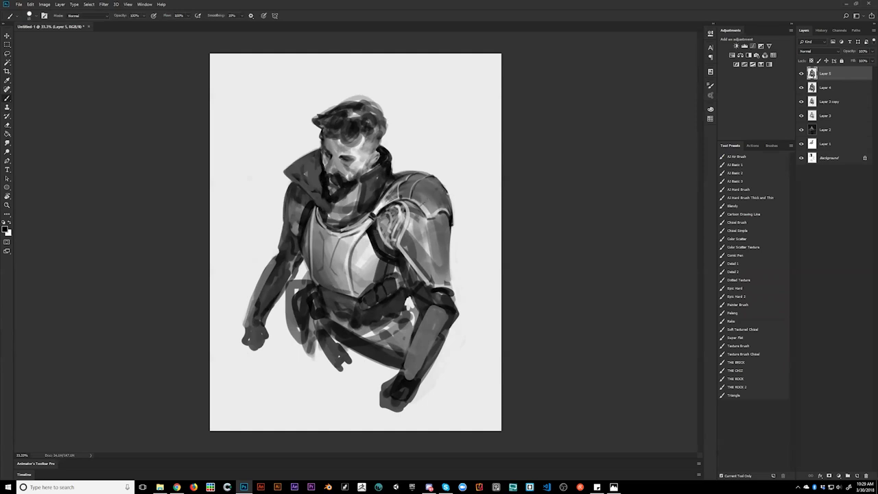
# Mirror the canvas, refine the shoulder plate's segment lines, and add light trim along the armpit plate's lower edge.
pyautogui.press('x')
pyautogui.press('x')
pyautogui.hotkey('ctrl', 'shift', 'h')
pyautogui.press('x')
pyautogui.press('x')
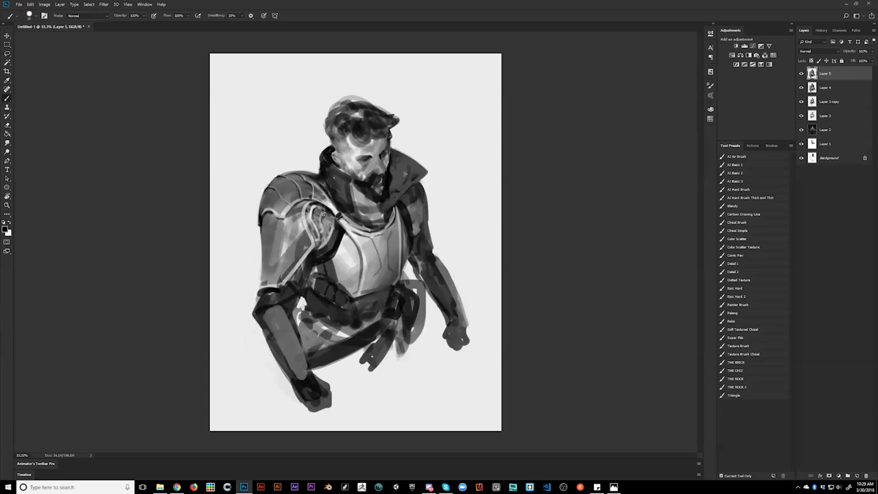
pyautogui.press('x')
pyautogui.press(']')
pyautogui.moveTo(332, 231); pyautogui.dragTo(310, 254)
pyautogui.press(']')
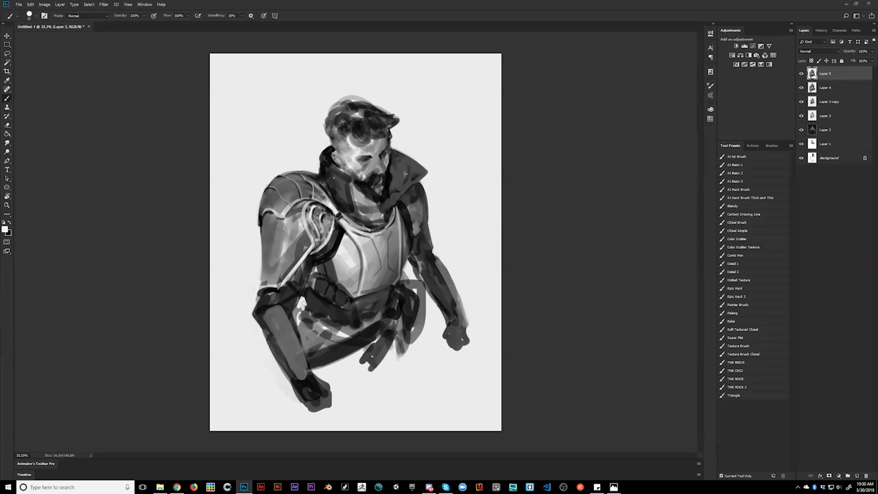
# Darken the near elbow and paint dark borders around the grey plate on the near forearm.
pyautogui.press('x')
pyautogui.moveTo(294, 307); pyautogui.dragTo(301, 331)
pyautogui.moveTo(264, 324)
pyautogui.mouseDown()
pyautogui.moveTo(297, 389)
pyautogui.moveTo(275, 348)
pyautogui.mouseUp()
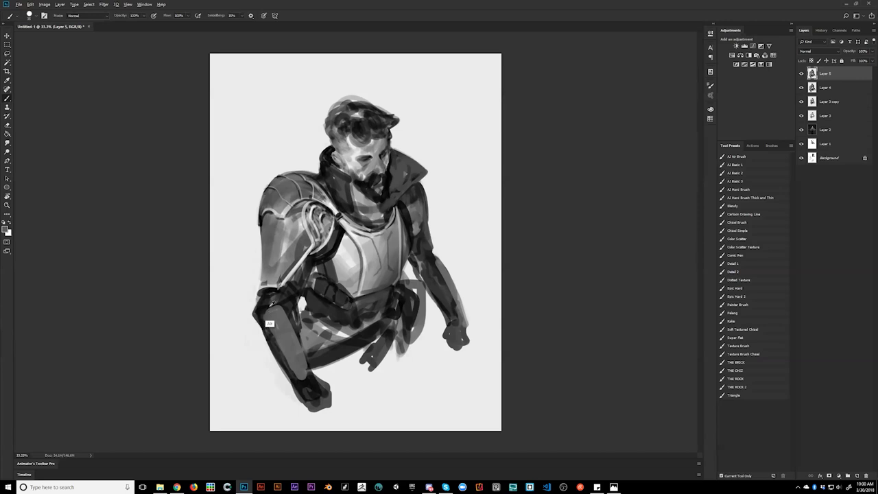
pyautogui.moveTo(268, 311)
pyautogui.mouseDown()
pyautogui.moveTo(286, 308)
pyautogui.moveTo(309, 366)
pyautogui.mouseUp()
pyautogui.moveTo(296, 321); pyautogui.dragTo(300, 357)
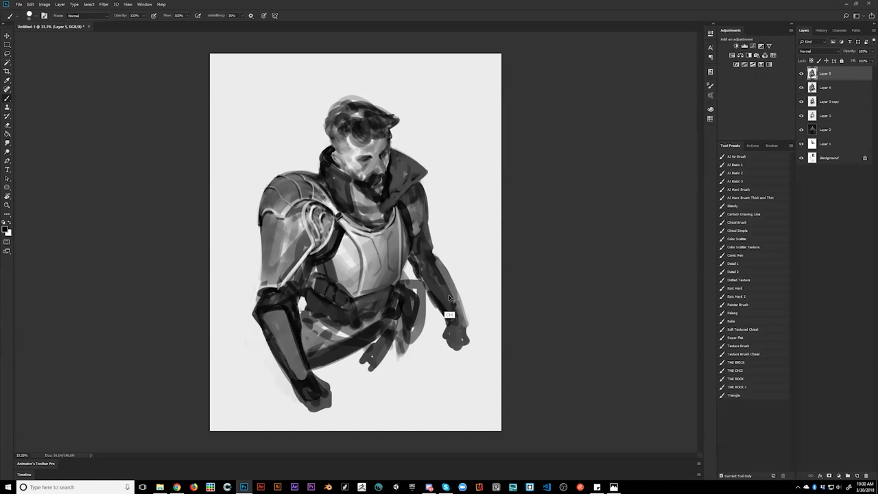
# Mirror the canvas and rework the pouch and hanging cloth at the far hip with sampled greys.
pyautogui.hotkey('ctrl', 'shift', 'h')
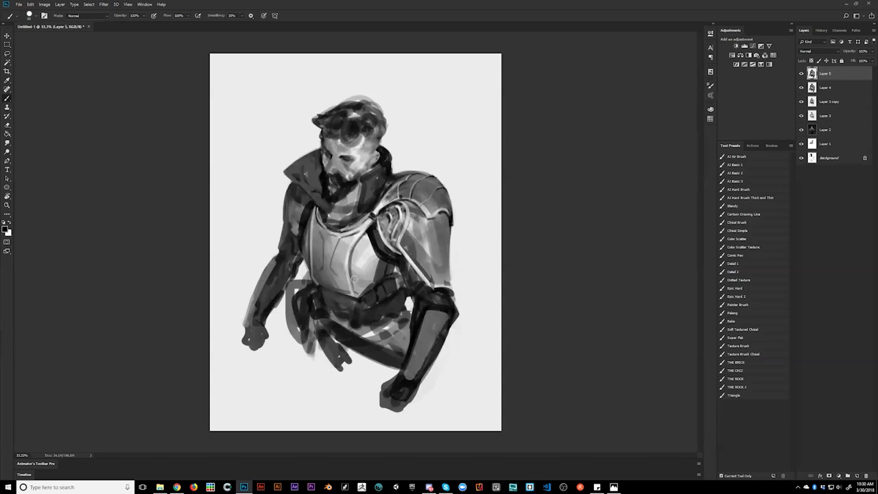
pyautogui.moveTo(311, 317); pyautogui.dragTo(309, 348)
pyautogui.keyDown('alt'); pyautogui.click(311, 345); pyautogui.keyUp('alt')
pyautogui.moveTo(304, 313); pyautogui.dragTo(306, 344)
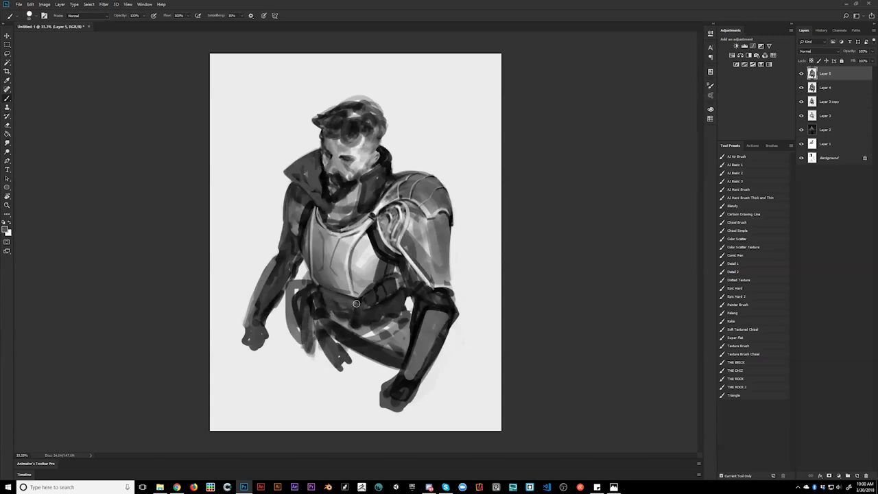
pyautogui.moveTo(323, 294)
pyautogui.mouseDown()
pyautogui.moveTo(356, 310)
pyautogui.moveTo(349, 320)
pyautogui.moveTo(331, 307)
pyautogui.moveTo(357, 300)
pyautogui.moveTo(328, 310)
pyautogui.mouseUp()
pyautogui.keyDown('alt'); pyautogui.click(319, 288); pyautogui.keyUp('alt')
pyautogui.press(']')
pyautogui.press(']')
pyautogui.press(']')
pyautogui.press(']')
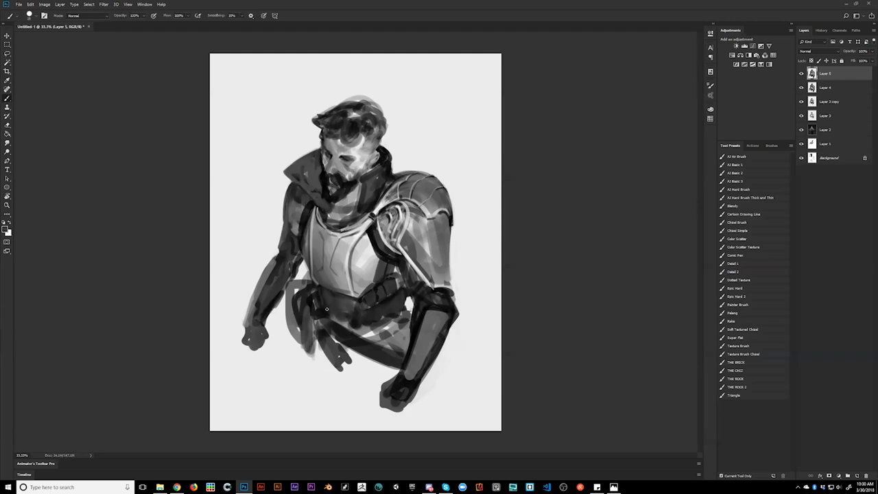
pyautogui.keyDown('alt'); pyautogui.click(316, 288); pyautogui.keyUp('alt')
pyautogui.hotkey('ctrl', 'shift', 'h')
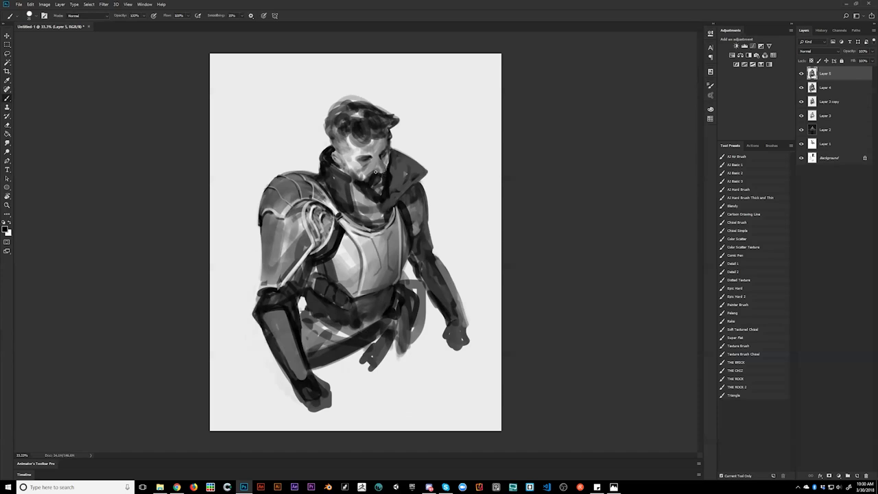
# Mirror the canvas and refine the moustache and beard with dark strokes and a sampled grey.
pyautogui.press('x')
pyautogui.press('x')
pyautogui.hotkey('ctrl', 'shift', 'h')
pyautogui.keyDown('alt'); pyautogui.click(323, 176); pyautogui.keyUp('alt')
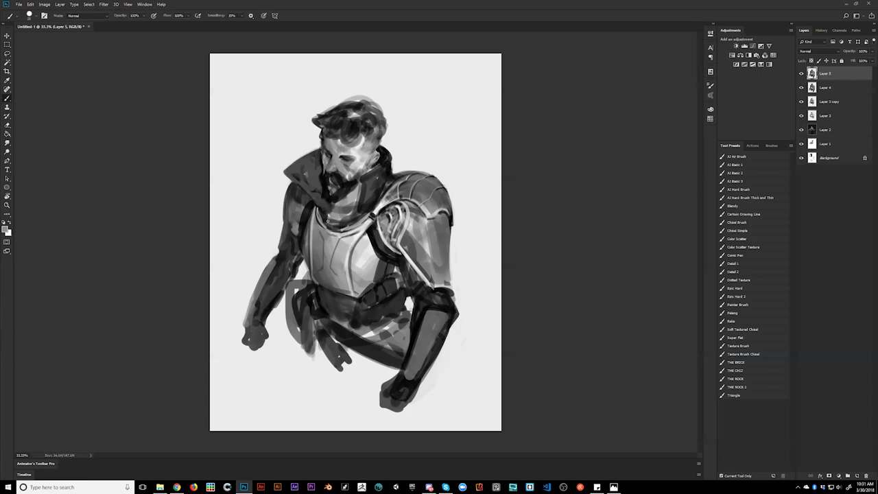
# Mirror the canvas and reshape the hair into a tousled silhouette, using dark strokes and sampled background grey.
pyautogui.press('z')
pyautogui.keyDown('alt'); pyautogui.click(329, 221); pyautogui.keyUp('alt')
pyautogui.hotkey('ctrl', 'shift', 'h')
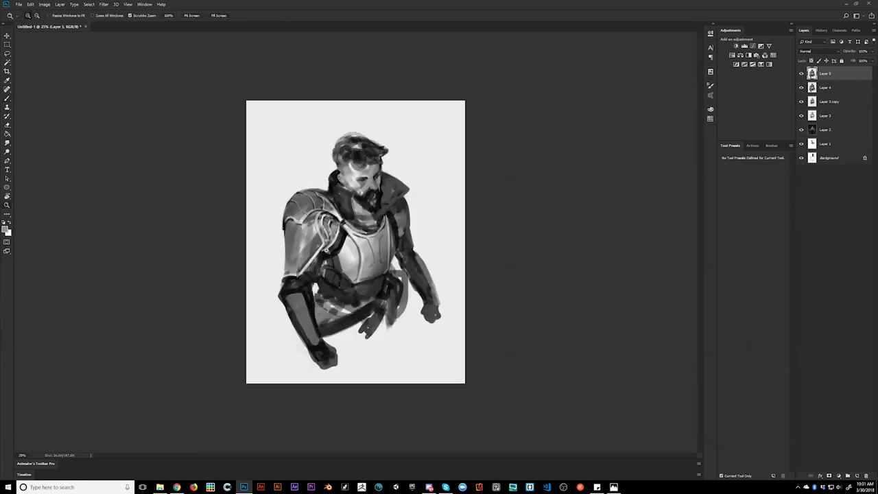
pyautogui.press('b')
pyautogui.moveTo(338, 145)
pyautogui.mouseDown()
pyautogui.moveTo(350, 132)
pyautogui.moveTo(365, 138)
pyautogui.moveTo(333, 140)
pyautogui.mouseUp()
pyautogui.keyDown('alt'); pyautogui.click(331, 141); pyautogui.keyUp('alt')
pyautogui.press('z')
pyautogui.click(348, 214)
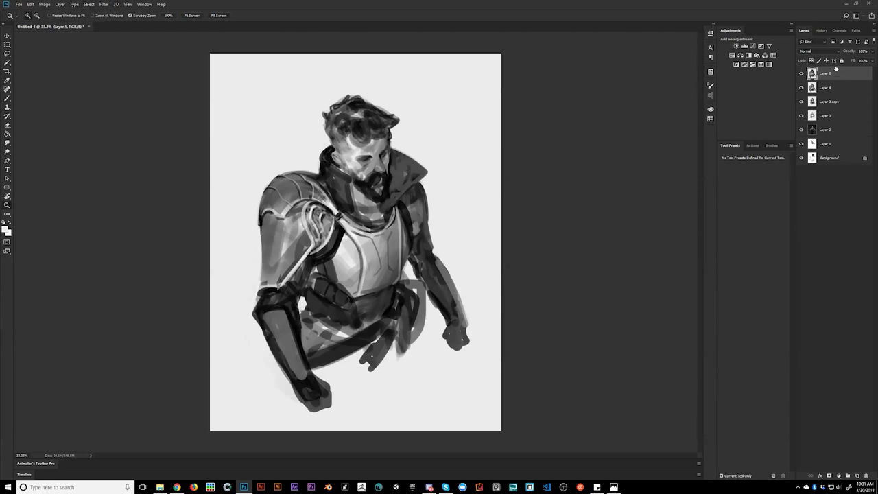
# Toggle the visibility of Layer 5 and Layer 4 to compare the painting's latest stages with the earlier sketch.
pyautogui.click(800, 75)
pyautogui.click(800, 90)
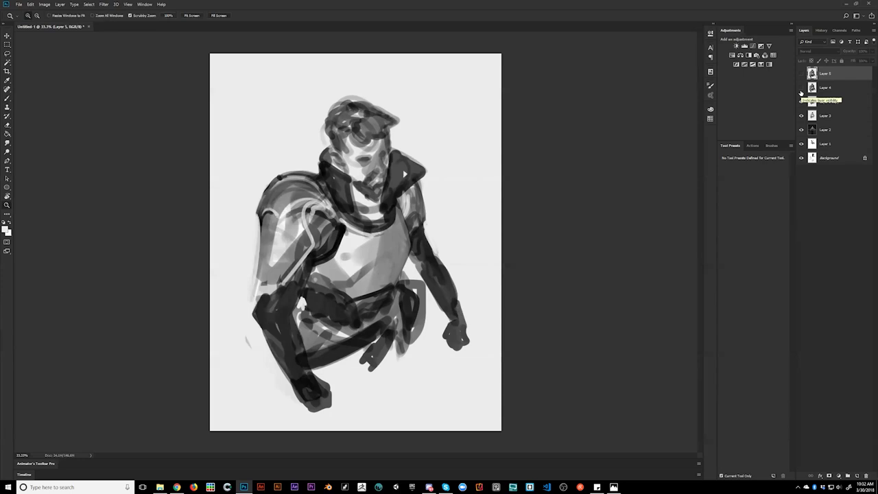
pyautogui.click(800, 89)
pyautogui.click(801, 89)
pyautogui.click(801, 88)
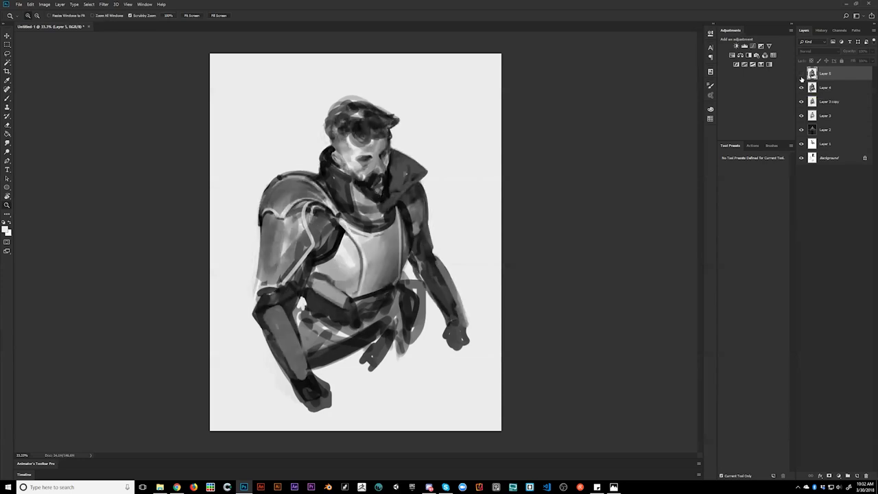
pyautogui.click(802, 87)
pyautogui.click(801, 87)
pyautogui.click(801, 74)
pyautogui.click(801, 74)
pyautogui.click(801, 74)
pyautogui.click(800, 77)
pyautogui.click(800, 76)
pyautogui.click(800, 80)
pyautogui.click(800, 86)
pyautogui.click(800, 75)
pyautogui.click(801, 75)
pyautogui.click(800, 83)
pyautogui.click(800, 81)
pyautogui.click(800, 74)
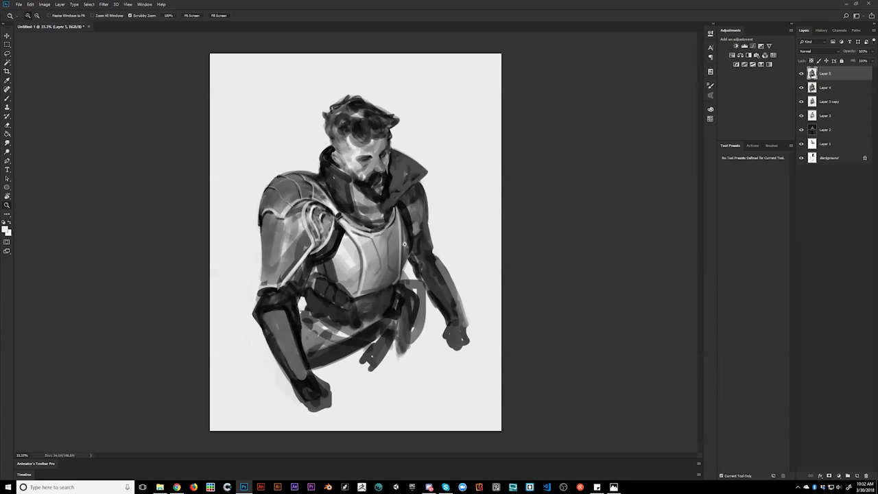
# Paint light swirl ornaments across both halves of the breastplate, mirroring the canvas before the far half and again before the near half.
pyautogui.hotkey('ctrl', 'h')
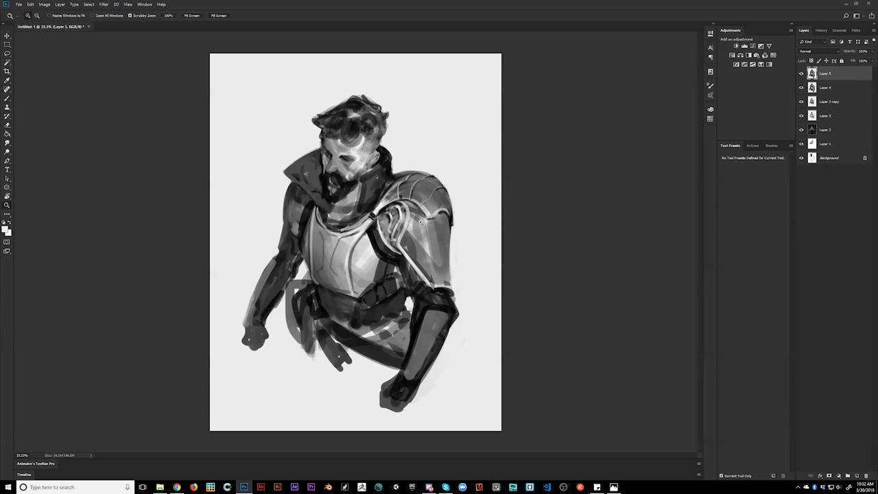
pyautogui.press('b')
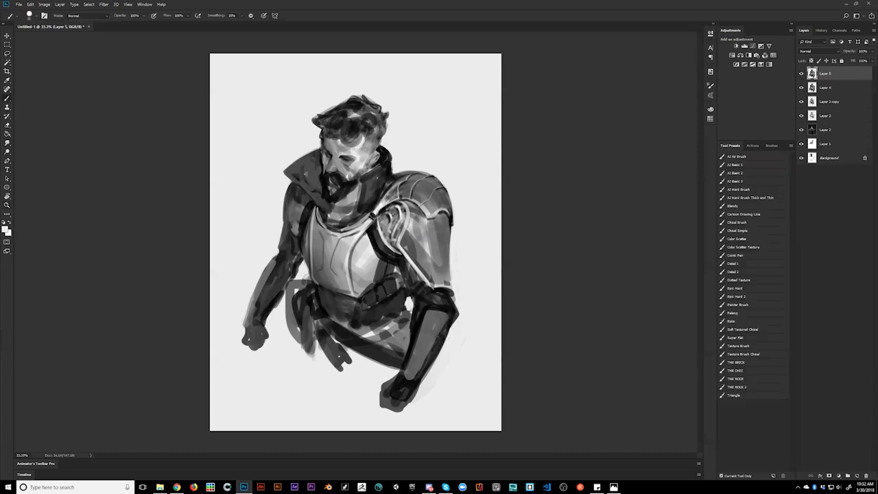
pyautogui.moveTo(324, 262)
pyautogui.mouseDown()
pyautogui.moveTo(332, 261)
pyautogui.moveTo(322, 270)
pyautogui.mouseUp()
pyautogui.hotkey('ctrl', 'z')
pyautogui.keyDown('alt'); pyautogui.click(324, 238); pyautogui.keyUp('alt')
pyautogui.moveTo(321, 233)
pyautogui.mouseDown()
pyautogui.moveTo(330, 273)
pyautogui.moveTo(342, 248)
pyautogui.moveTo(336, 236)
pyautogui.mouseUp()
pyautogui.keyDown('alt'); pyautogui.click(319, 257); pyautogui.keyUp('alt')
pyautogui.hotkey('ctrl', 'z')
pyautogui.press('d')
pyautogui.press('x')
pyautogui.moveTo(314, 231); pyautogui.dragTo(320, 251)
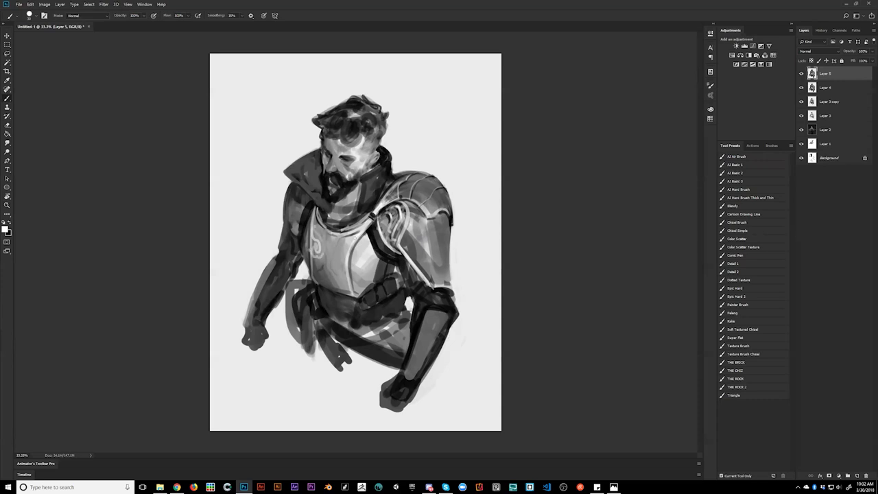
pyautogui.moveTo(339, 243)
pyautogui.mouseDown()
pyautogui.moveTo(334, 256)
pyautogui.moveTo(344, 260)
pyautogui.moveTo(339, 246)
pyautogui.moveTo(344, 254)
pyautogui.moveTo(329, 264)
pyautogui.moveTo(339, 239)
pyautogui.moveTo(316, 248)
pyautogui.moveTo(312, 273)
pyautogui.mouseUp()
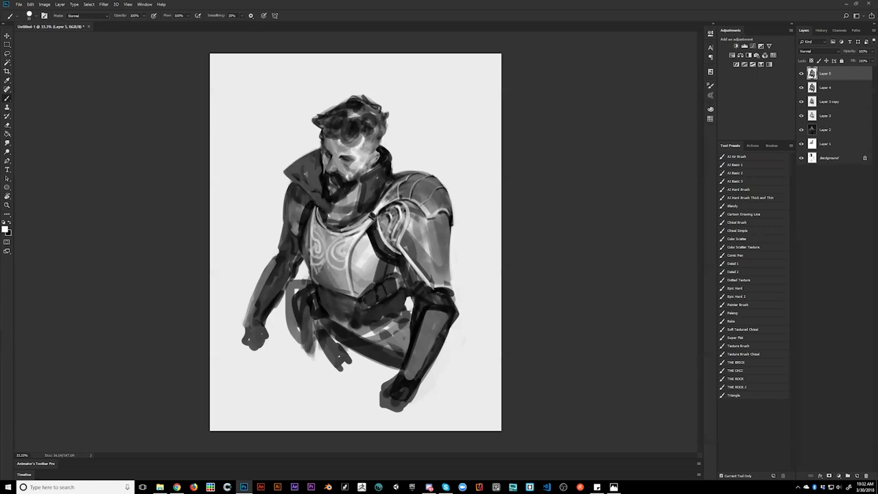
pyautogui.moveTo(332, 277); pyautogui.dragTo(344, 291)
pyautogui.hotkey('ctrl', 'shift', 'h')
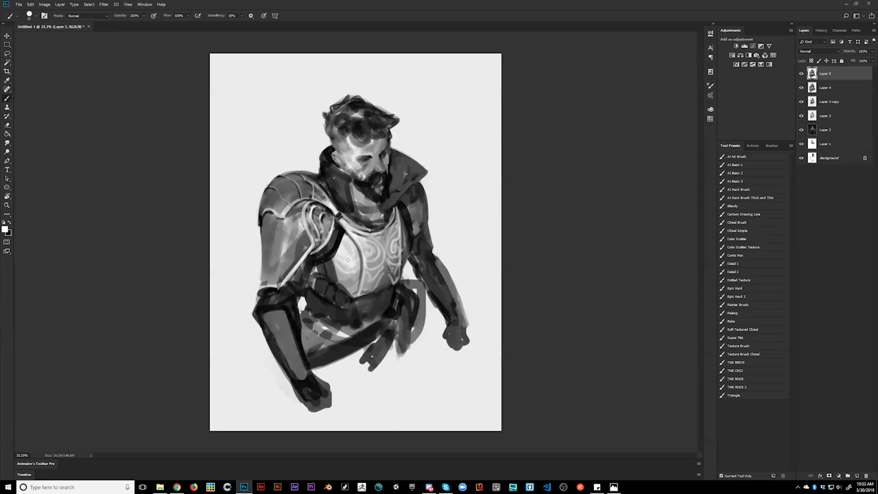
pyautogui.press('x')
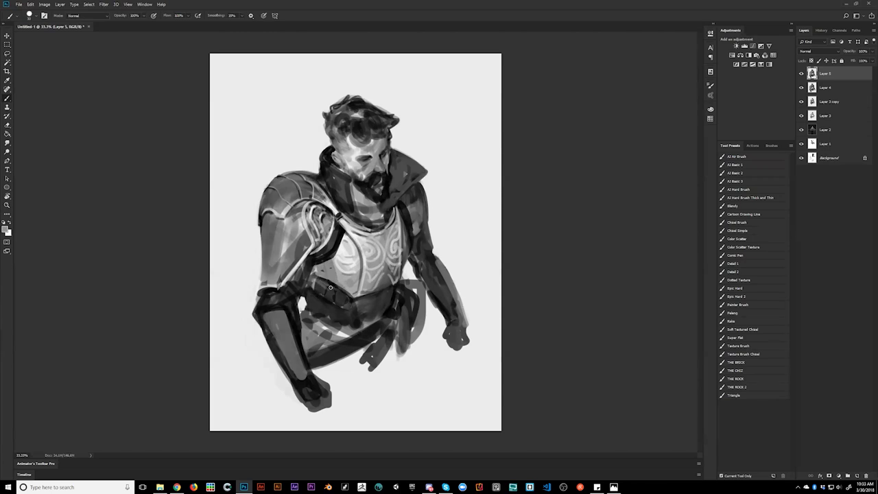
# Paint over the pouches at the waist with grey and darken the near inner arm with sampled tones.
pyautogui.press(']')
pyautogui.press(']')
pyautogui.moveTo(321, 283); pyautogui.dragTo(354, 302)
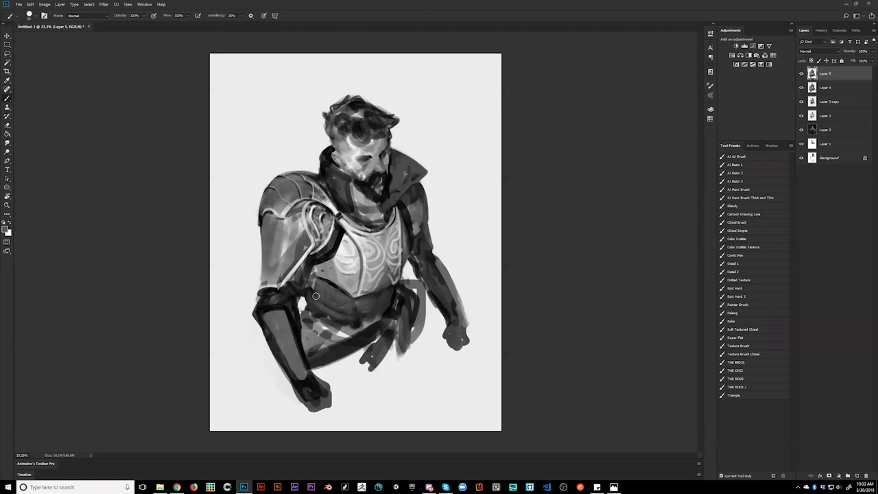
pyautogui.keyDown('alt'); pyautogui.click(314, 280); pyautogui.keyUp('alt')
pyautogui.moveTo(308, 269)
pyautogui.mouseDown()
pyautogui.moveTo(303, 286)
pyautogui.moveTo(295, 278)
pyautogui.mouseUp()
pyautogui.keyDown('alt'); pyautogui.click(311, 265); pyautogui.keyUp('alt')
pyautogui.press('[')
pyautogui.press('[')
pyautogui.press('[')
pyautogui.keyDown('alt'); pyautogui.click(309, 270); pyautogui.keyUp('alt')
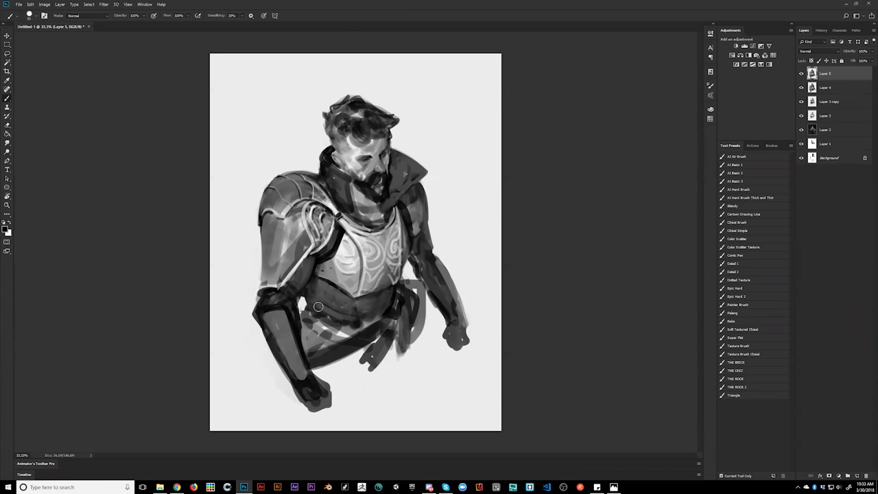
# Mirror the canvas to rework the near hip with sampled greys, and mirror it back to block in grey cloth below the belt.
pyautogui.press('z')
pyautogui.keyDown('alt'); pyautogui.click(402, 301); pyautogui.keyUp('alt')
pyautogui.keyDown('alt'); pyautogui.click(404, 302); pyautogui.keyUp('alt')
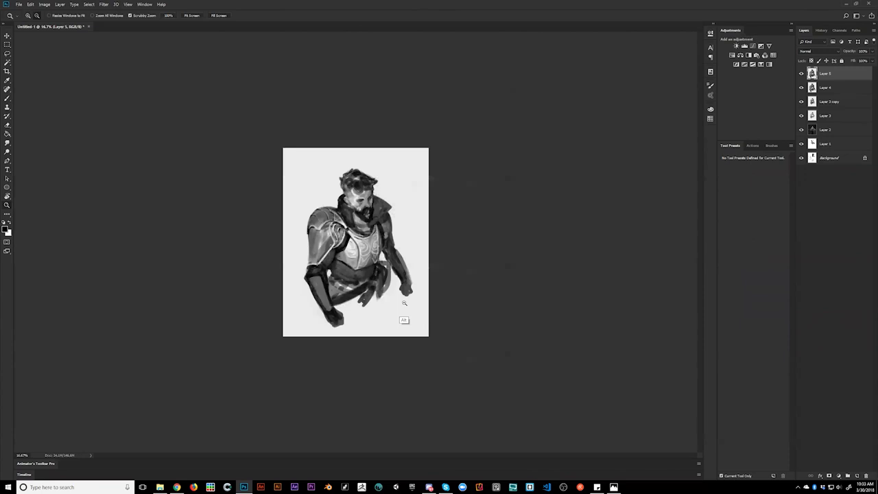
pyautogui.keyDown('alt'); pyautogui.click(403, 302); pyautogui.keyUp('alt')
pyautogui.hotkey('ctrl', 'shift', 'h')
pyautogui.press('b')
pyautogui.hotkey('ctrl', '+')
pyautogui.hotkey('ctrl', '+')
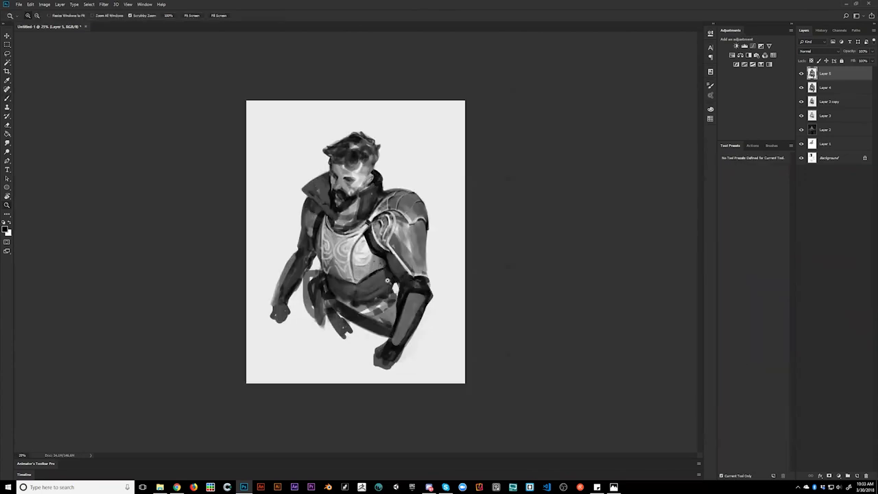
pyautogui.keyDown('alt'); pyautogui.click(382, 322); pyautogui.keyUp('alt')
pyautogui.moveTo(379, 306)
pyautogui.mouseDown()
pyautogui.moveTo(396, 290)
pyautogui.moveTo(373, 312)
pyautogui.mouseUp()
pyautogui.keyDown('alt'); pyautogui.click(393, 297); pyautogui.keyUp('alt')
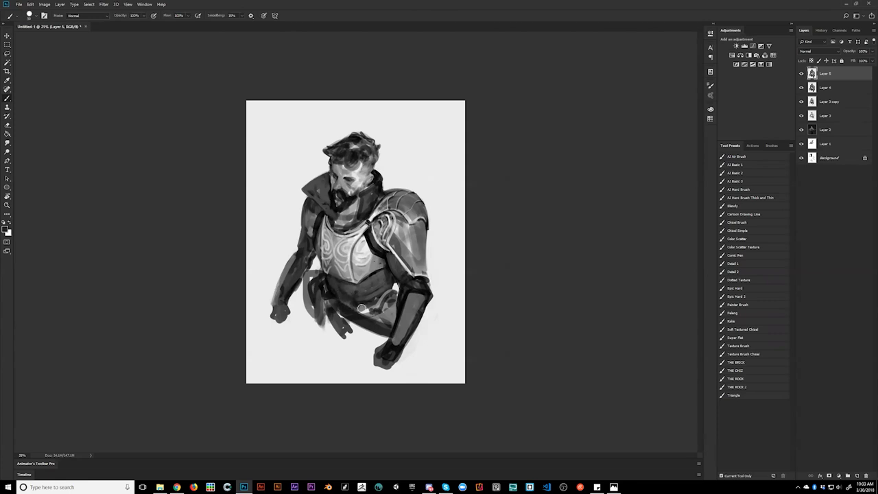
pyautogui.moveTo(359, 308)
pyautogui.mouseDown()
pyautogui.moveTo(371, 311)
pyautogui.moveTo(384, 288)
pyautogui.moveTo(378, 301)
pyautogui.mouseUp()
pyautogui.hotkey('ctrl', 'shift', 'h')
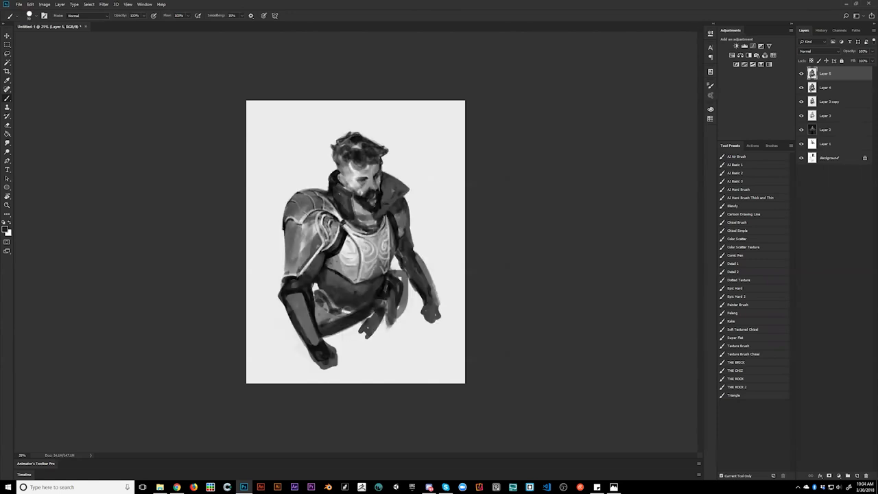
pyautogui.moveTo(338, 310)
pyautogui.mouseDown()
pyautogui.moveTo(348, 313)
pyautogui.moveTo(329, 339)
pyautogui.moveTo(386, 314)
pyautogui.moveTo(398, 347)
pyautogui.moveTo(408, 351)
pyautogui.moveTo(363, 328)
pyautogui.moveTo(336, 338)
pyautogui.moveTo(356, 343)
pyautogui.moveTo(340, 359)
pyautogui.moveTo(384, 322)
pyautogui.moveTo(367, 348)
pyautogui.moveTo(337, 363)
pyautogui.moveTo(302, 328)
pyautogui.moveTo(319, 364)
pyautogui.mouseUp()
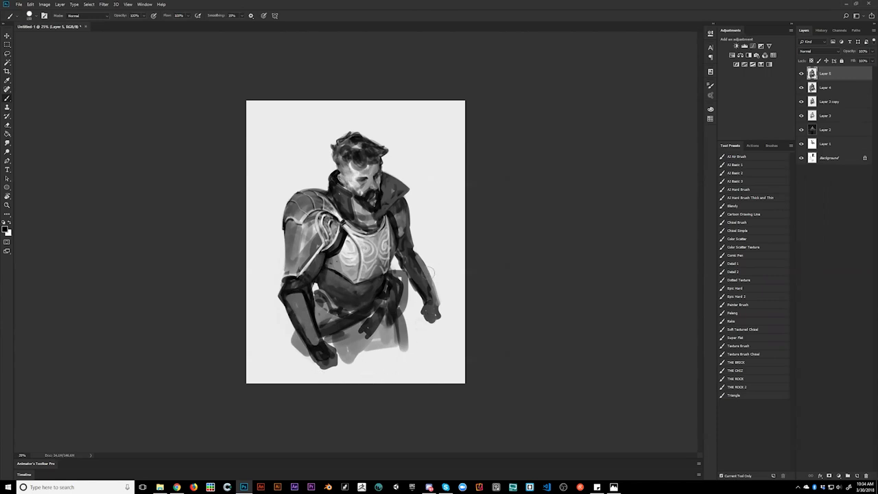
# Mirror the canvas and paint a light vertical highlight down the near upper-arm plate.
pyautogui.hotkey('ctrl', 'shift', 'h')
pyautogui.press('z')
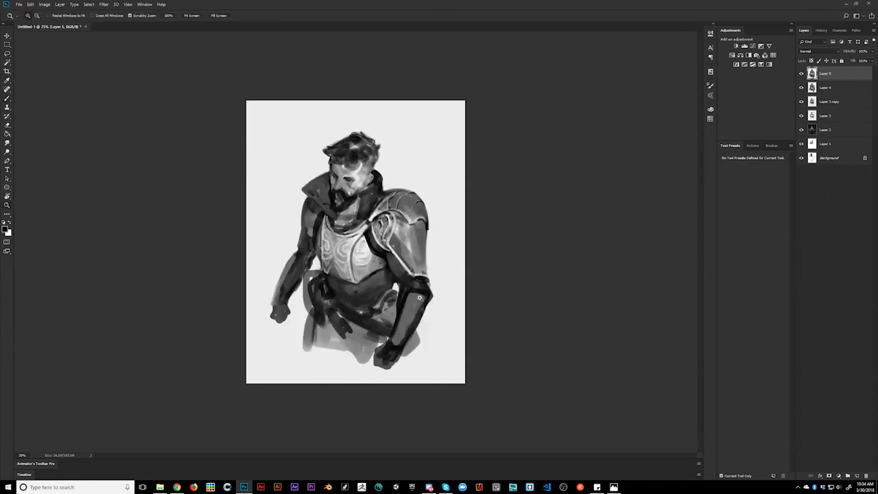
pyautogui.click(419, 297)
pyautogui.press('b')
pyautogui.keyDown('alt'); pyautogui.click(414, 236); pyautogui.keyUp('alt')
pyautogui.moveTo(417, 242)
pyautogui.mouseDown()
pyautogui.moveTo(417, 214)
pyautogui.moveTo(437, 268)
pyautogui.mouseUp()
pyautogui.press('d')
pyautogui.press('x')
pyautogui.hotkey('ctrl', 'z')
pyautogui.moveTo(415, 209); pyautogui.dragTo(436, 283)
pyautogui.moveTo(435, 225); pyautogui.dragTo(439, 260)
pyautogui.hotkey('ctrl', 'z')
# Shade the outer side of the near upper-arm plate with black and sampled greys.
pyautogui.keyDown('alt'); pyautogui.click(439, 245); pyautogui.keyUp('alt')
pyautogui.moveTo(433, 229); pyautogui.dragTo(435, 274)
pyautogui.press('d')
pyautogui.moveTo(444, 225); pyautogui.dragTo(444, 276)
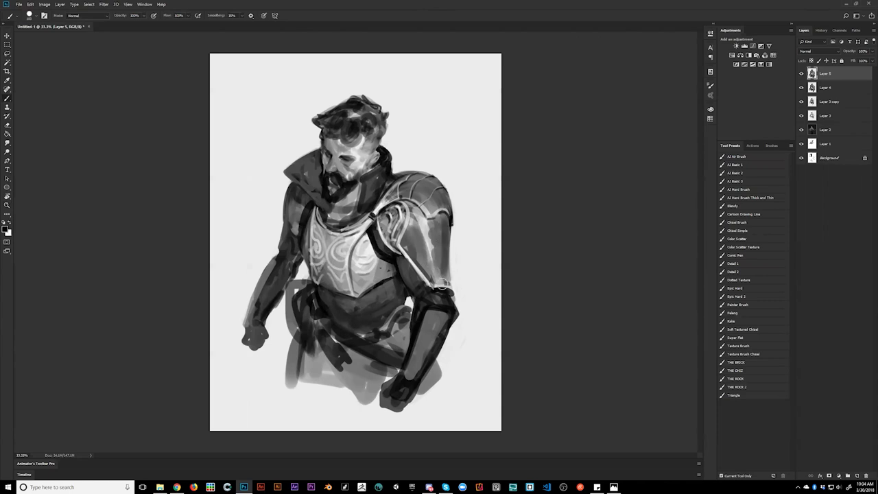
pyautogui.moveTo(444, 218); pyautogui.dragTo(440, 267)
pyautogui.keyDown('alt'); pyautogui.click(445, 235); pyautogui.keyUp('alt')
pyautogui.moveTo(444, 218); pyautogui.dragTo(445, 285)
# Mirror the canvas, outline the raised collar's edges with light trim, and darken the beard and neck cloth inside it.
pyautogui.press('z')
pyautogui.keyDown('alt'); pyautogui.click(444, 315); pyautogui.keyUp('alt')
pyautogui.keyDown('alt'); pyautogui.click(443, 314); pyautogui.keyUp('alt')
pyautogui.keyDown('alt'); pyautogui.click(443, 315); pyautogui.keyUp('alt')
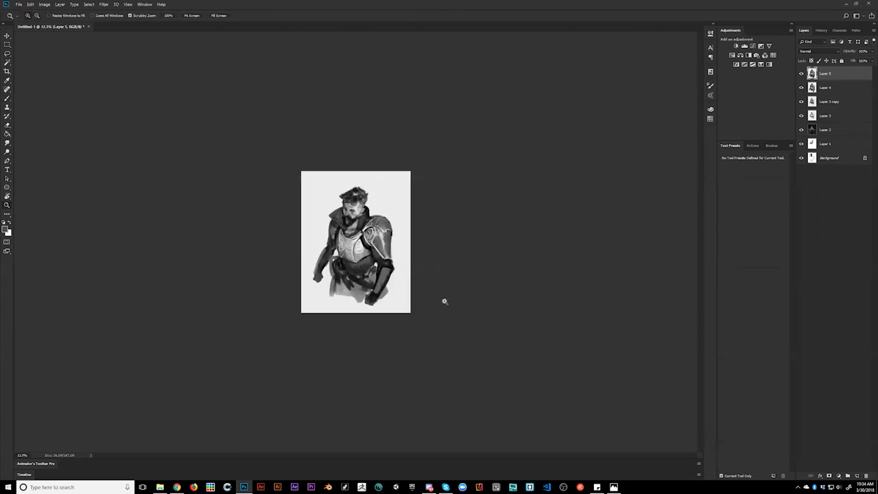
pyautogui.hotkey('ctrl', 'shift', 'h')
pyautogui.click(364, 249)
pyautogui.click(364, 249)
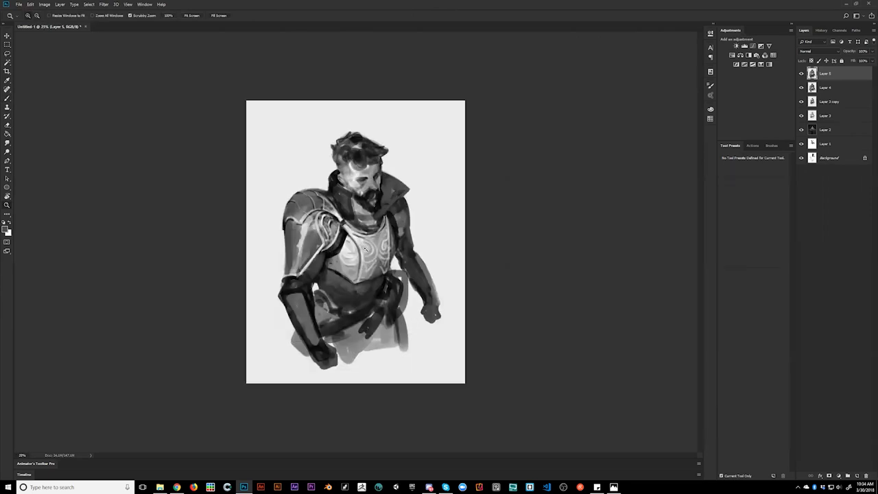
pyautogui.click(365, 249)
pyautogui.press('b')
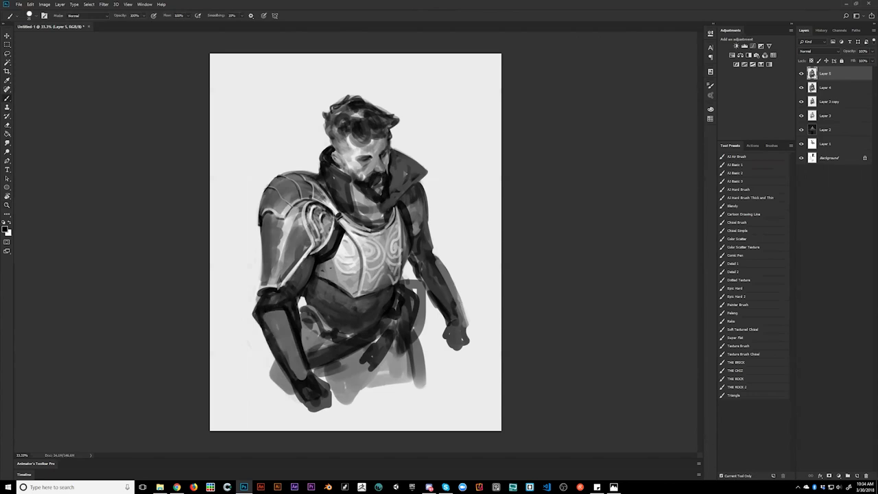
pyautogui.moveTo(310, 224); pyautogui.dragTo(317, 247)
pyautogui.press('x')
pyautogui.moveTo(320, 159)
pyautogui.mouseDown()
pyautogui.moveTo(349, 176)
pyautogui.moveTo(356, 210)
pyautogui.mouseUp()
pyautogui.moveTo(392, 150)
pyautogui.mouseDown()
pyautogui.moveTo(423, 169)
pyautogui.moveTo(393, 202)
pyautogui.mouseUp()
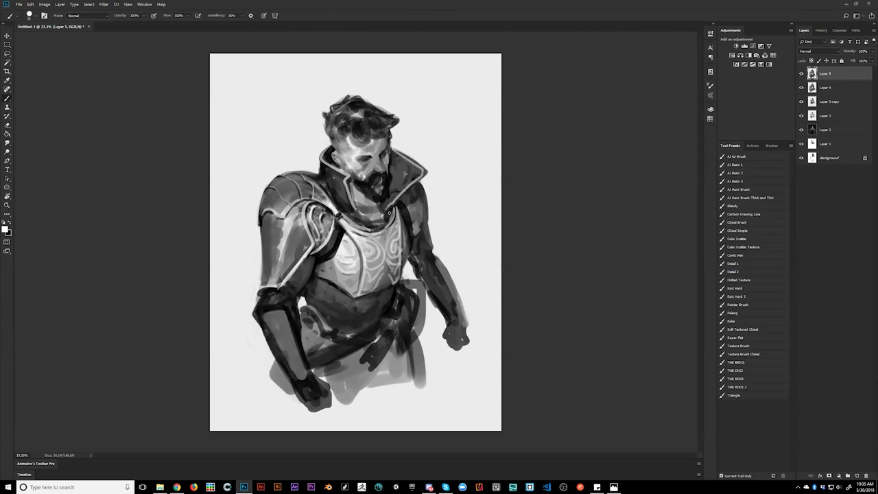
pyautogui.press('x')
pyautogui.moveTo(379, 208); pyautogui.dragTo(387, 220)
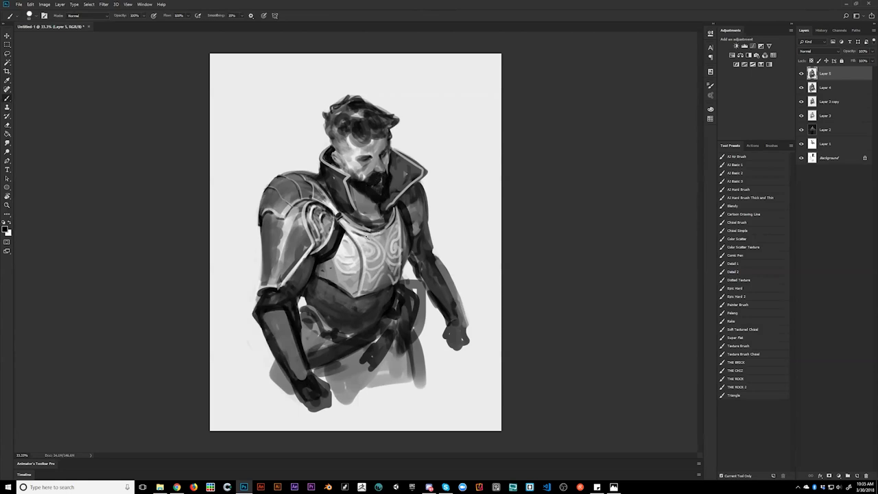
# Examine the whole figure at reduced size in both mirrored and original orientation.
pyautogui.press('z')
pyautogui.keyDown('alt'); pyautogui.click(369, 240); pyautogui.keyUp('alt')
pyautogui.keyDown('alt'); pyautogui.click(370, 243); pyautogui.keyUp('alt')
pyautogui.keyDown('alt'); pyautogui.click(374, 249); pyautogui.keyUp('alt')
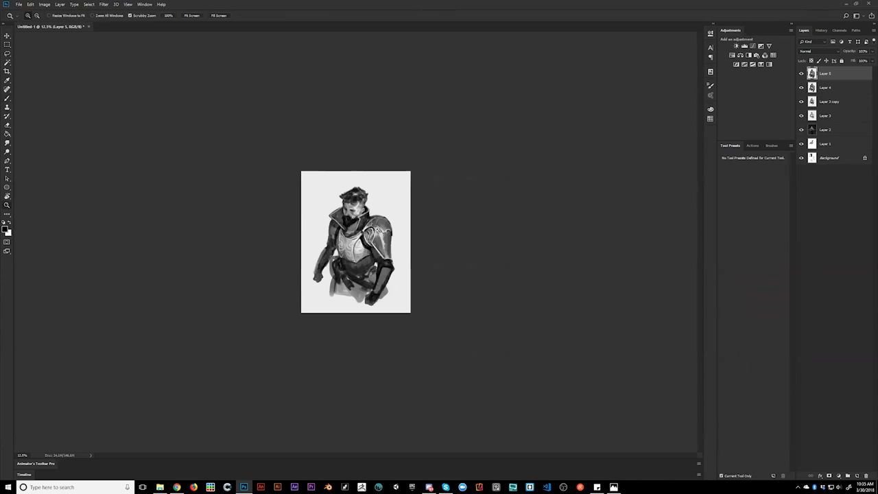
pyautogui.hotkey('ctrl', '+')
pyautogui.hotkey('ctrl', '+')
pyautogui.hotkey('ctrl', '+')
pyautogui.press('b')
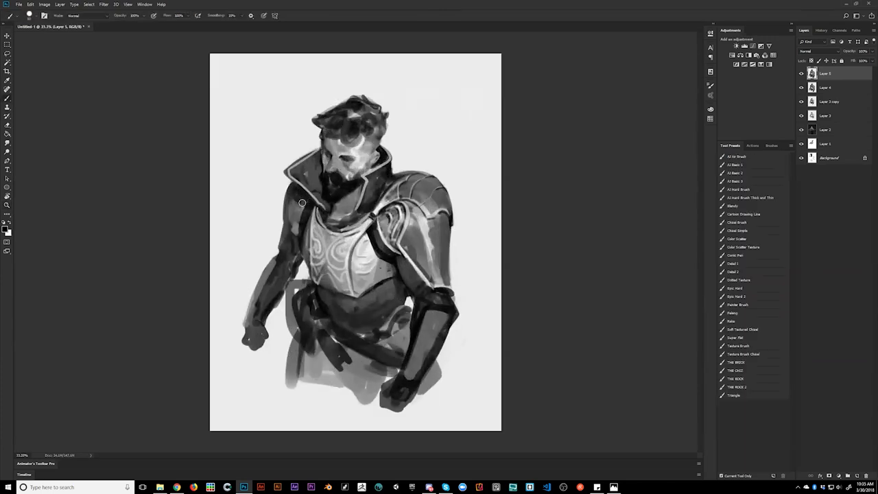
pyautogui.press('z')
pyautogui.keyDown('alt'); pyautogui.click(387, 183); pyautogui.keyUp('alt')
pyautogui.keyDown('alt'); pyautogui.click(392, 192); pyautogui.keyUp('alt')
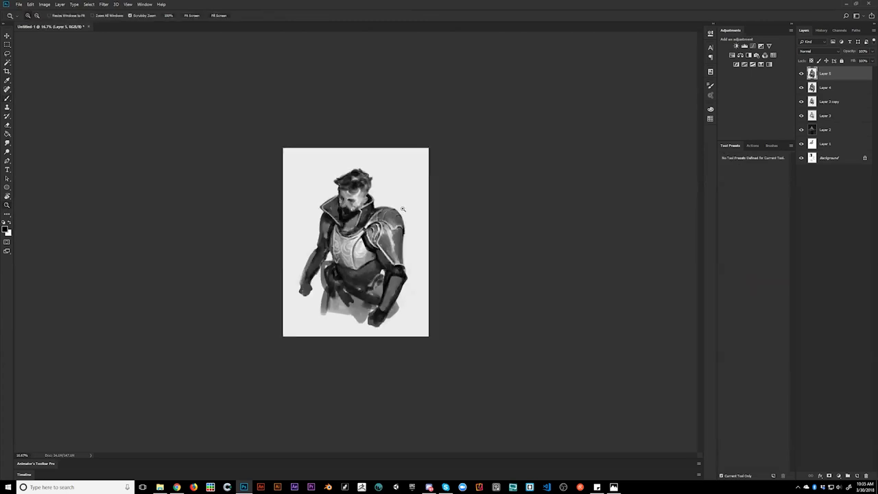
pyautogui.hotkey('ctrl', 'shift', 'h')
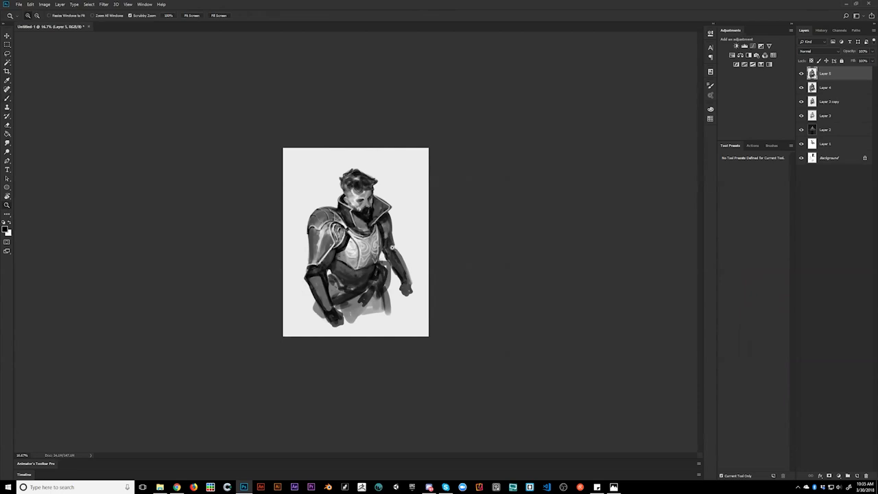
pyautogui.hotkey('ctrl', '+')
pyautogui.hotkey('ctrl', '+')
pyautogui.press('b')
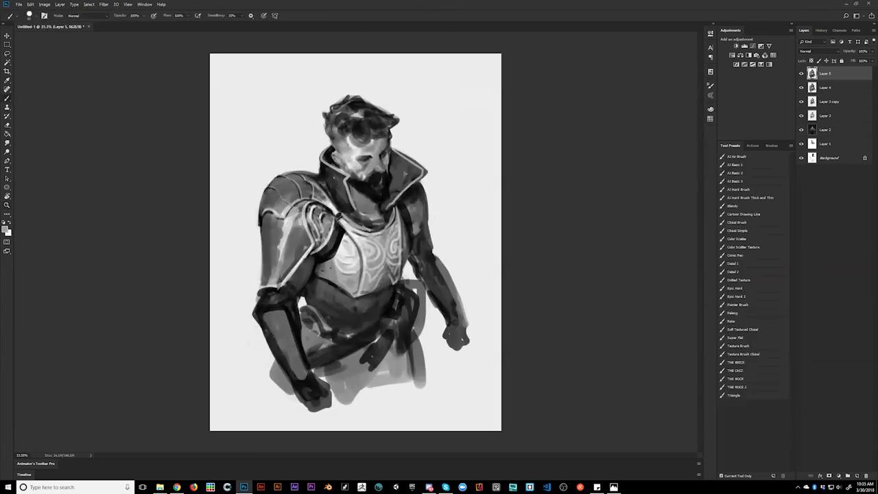
# Paint two grey hip plates with light trim below the waist, joined by a narrow link at the centre.
pyautogui.moveTo(361, 341)
pyautogui.mouseDown()
pyautogui.moveTo(372, 367)
pyautogui.moveTo(385, 350)
pyautogui.moveTo(398, 300)
pyautogui.moveTo(366, 338)
pyautogui.mouseUp()
pyautogui.press('d')
pyautogui.press('x')
pyautogui.moveTo(393, 308)
pyautogui.mouseDown()
pyautogui.moveTo(366, 342)
pyautogui.moveTo(375, 344)
pyautogui.moveTo(374, 362)
pyautogui.mouseUp()
pyautogui.keyDown('alt'); pyautogui.click(388, 331); pyautogui.keyUp('alt')
pyautogui.moveTo(316, 312)
pyautogui.mouseDown()
pyautogui.moveTo(349, 352)
pyautogui.moveTo(325, 346)
pyautogui.moveTo(304, 311)
pyautogui.moveTo(323, 337)
pyautogui.moveTo(341, 352)
pyautogui.mouseUp()
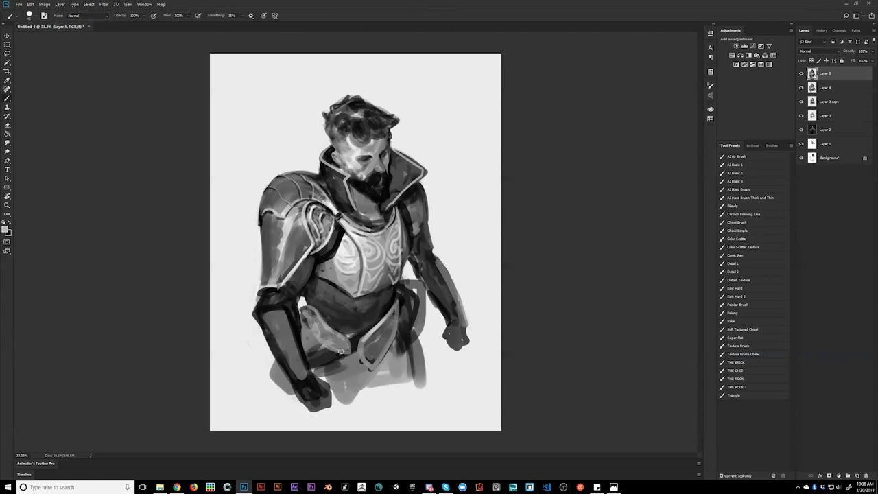
pyautogui.moveTo(347, 339); pyautogui.dragTo(361, 361)
pyautogui.press('x')
pyautogui.moveTo(305, 319)
pyautogui.mouseDown()
pyautogui.moveTo(334, 354)
pyautogui.moveTo(321, 345)
pyautogui.moveTo(350, 354)
pyautogui.moveTo(316, 349)
pyautogui.mouseUp()
pyautogui.press(']')
pyautogui.hotkey('ctrl', 'z')
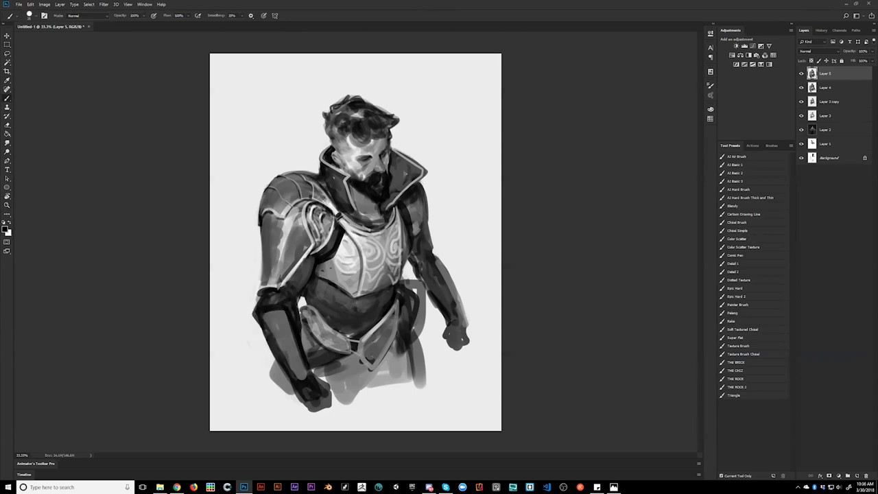
# Paint dark folds and shadows in the grey cloth hanging beneath the hip plates.
pyautogui.press('x')
pyautogui.press('x')
pyautogui.moveTo(358, 354)
pyautogui.mouseDown()
pyautogui.moveTo(363, 368)
pyautogui.moveTo(358, 343)
pyautogui.moveTo(367, 373)
pyautogui.moveTo(372, 366)
pyautogui.moveTo(351, 361)
pyautogui.moveTo(374, 371)
pyautogui.moveTo(370, 389)
pyautogui.mouseUp()
pyautogui.press(']')
pyautogui.press(']')
pyautogui.press(']')
pyautogui.moveTo(380, 365); pyautogui.dragTo(375, 388)
pyautogui.moveTo(386, 363)
pyautogui.mouseDown()
pyautogui.moveTo(386, 375)
pyautogui.moveTo(402, 376)
pyautogui.mouseUp()
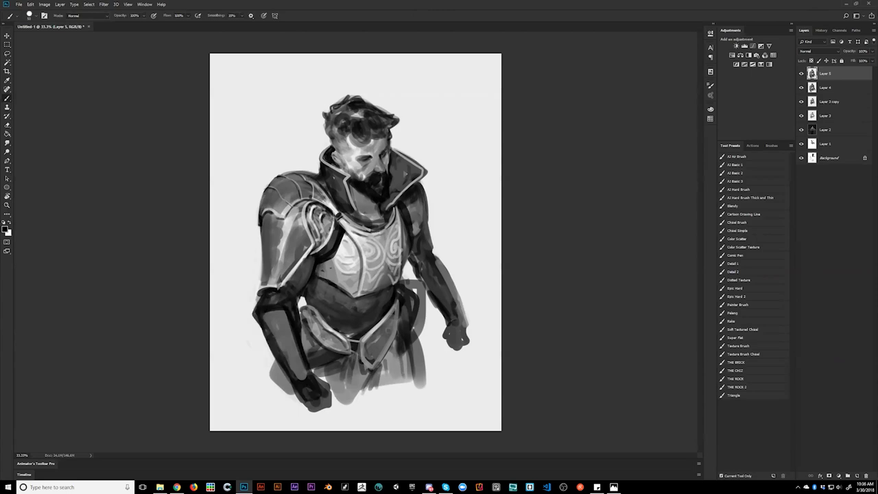
pyautogui.press('x')
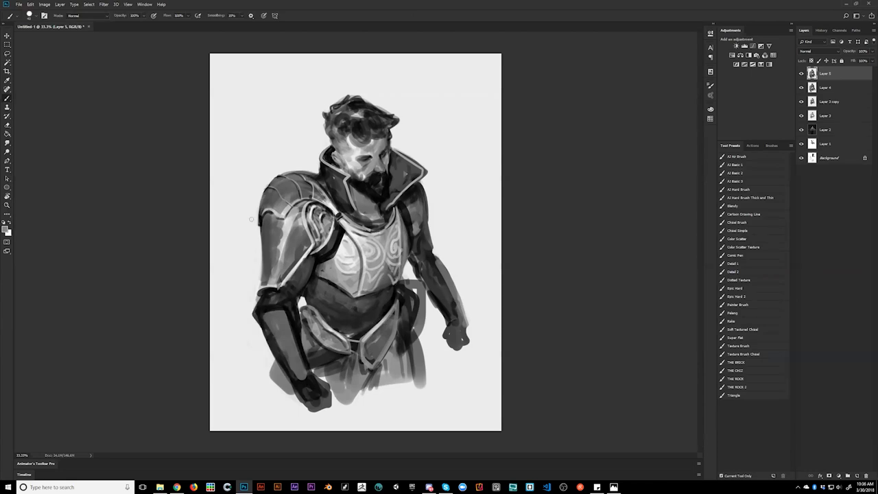
# Paint over the grey plate on the near forearm with a larger brush in a sampled dark tone.
pyautogui.keyDown('alt'); pyautogui.click(252, 252); pyautogui.keyUp('alt')
pyautogui.keyDown('alt'); pyautogui.click(271, 327); pyautogui.keyUp('alt')
pyautogui.press(']')
pyautogui.press(']')
pyautogui.press(']')
pyautogui.press(']')
pyautogui.moveTo(281, 309)
pyautogui.mouseDown()
pyautogui.moveTo(270, 317)
pyautogui.moveTo(274, 330)
pyautogui.moveTo(281, 322)
pyautogui.mouseUp()
pyautogui.moveTo(288, 324)
pyautogui.mouseDown()
pyautogui.moveTo(294, 350)
pyautogui.moveTo(303, 366)
pyautogui.moveTo(280, 339)
pyautogui.moveTo(308, 390)
pyautogui.moveTo(288, 334)
pyautogui.moveTo(305, 379)
pyautogui.moveTo(306, 358)
pyautogui.mouseUp()
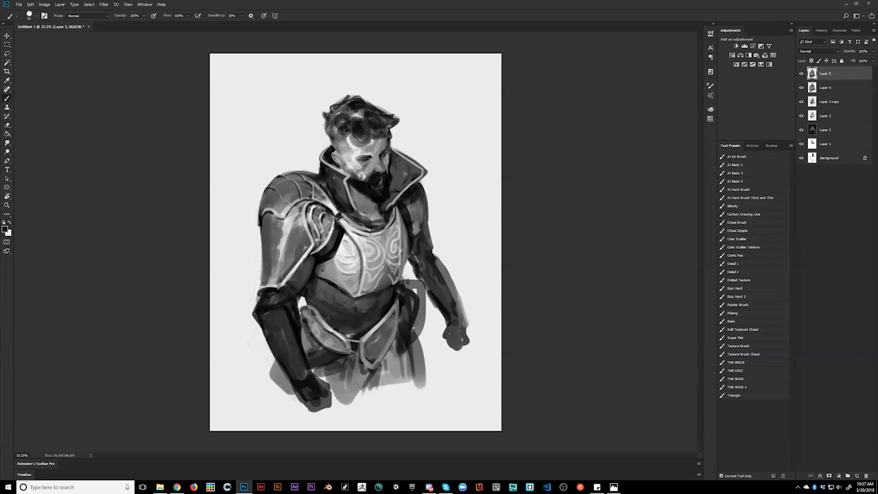
# Trim the lower edge of the near fist with sampled background grey and check the figure at reduced size.
pyautogui.press('alt')
pyautogui.keyDown('alt'); pyautogui.click(334, 408); pyautogui.keyUp('alt')
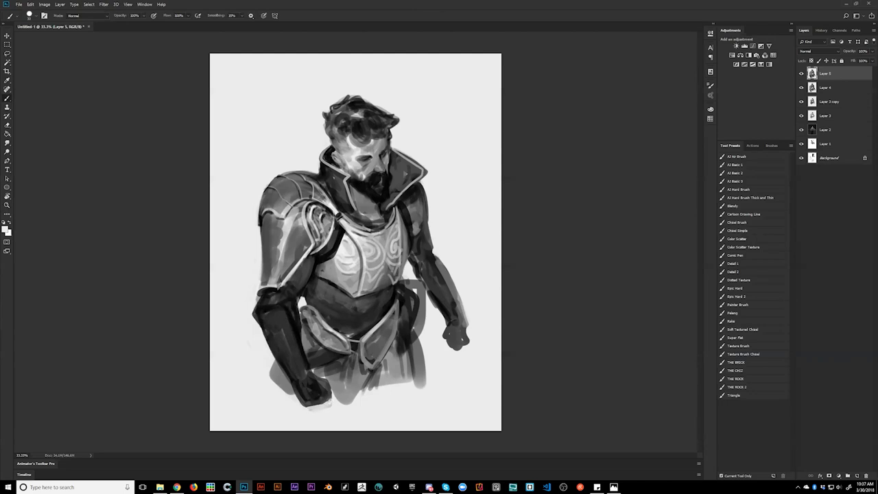
pyautogui.moveTo(329, 399)
pyautogui.mouseDown()
pyautogui.moveTo(304, 409)
pyautogui.moveTo(331, 401)
pyautogui.mouseUp()
pyautogui.press('z')
pyautogui.keyDown('alt'); pyautogui.click(302, 380); pyautogui.keyUp('alt')
pyautogui.keyDown('alt'); pyautogui.click(315, 363); pyautogui.keyUp('alt')
pyautogui.click(315, 363)
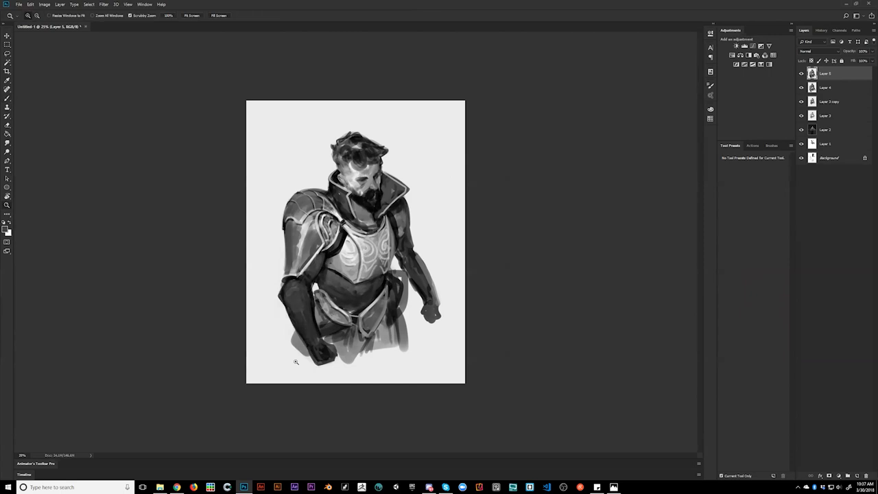
# Toggle the visibility of Layer 5 and Layer 4 to compare the painting with its earlier stages.
pyautogui.click(400, 246)
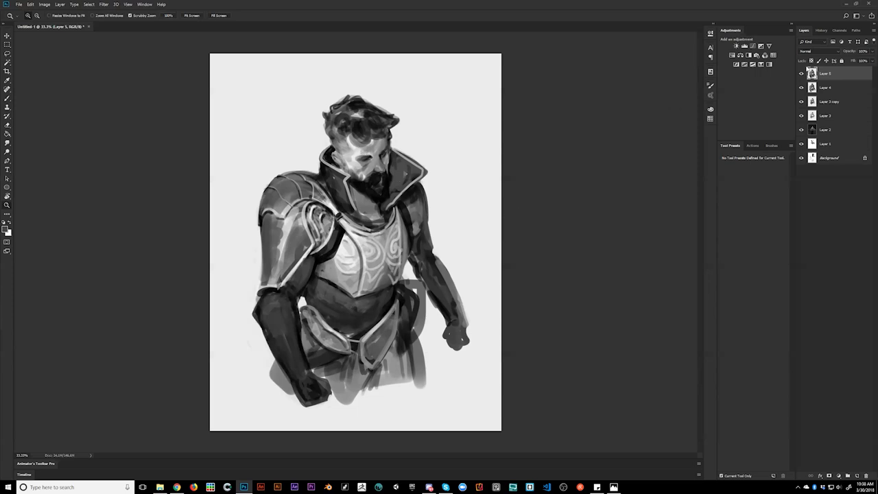
pyautogui.click(801, 73)
pyautogui.click(801, 87)
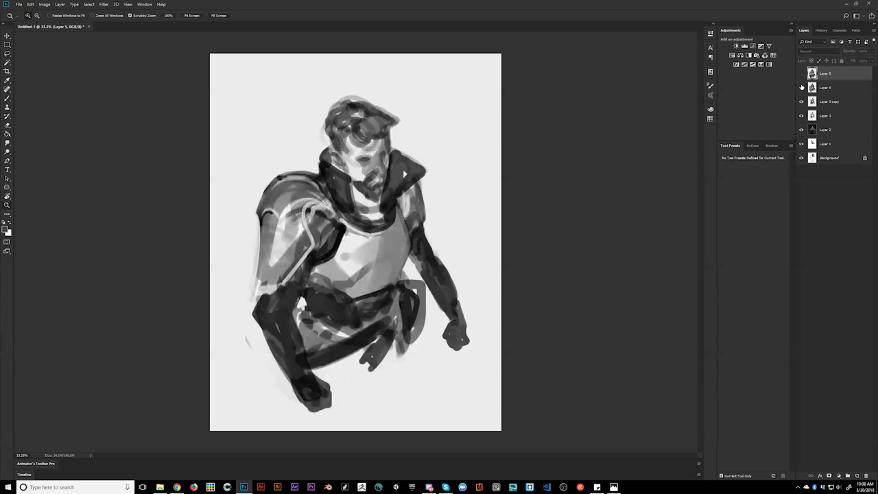
pyautogui.click(801, 87)
pyautogui.click(800, 74)
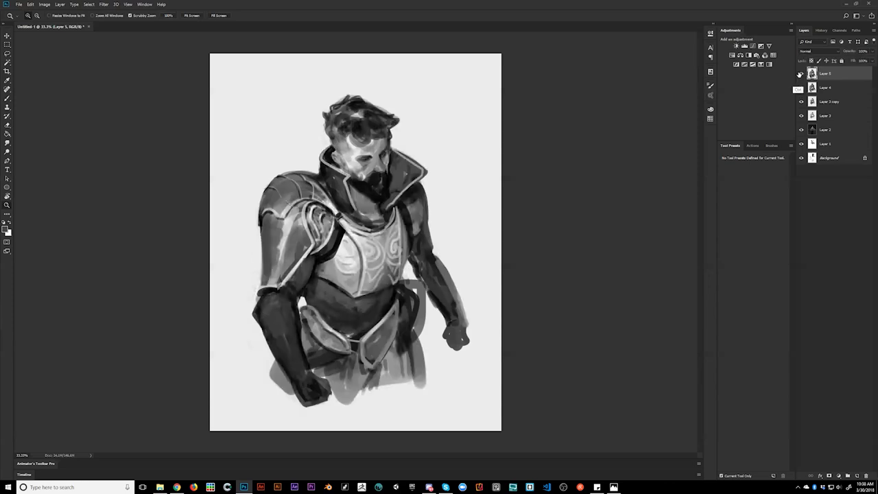
# Duplicate Layer 5 and mirror the canvas horizontally.
pyautogui.hotkey('ctrl', 'j')
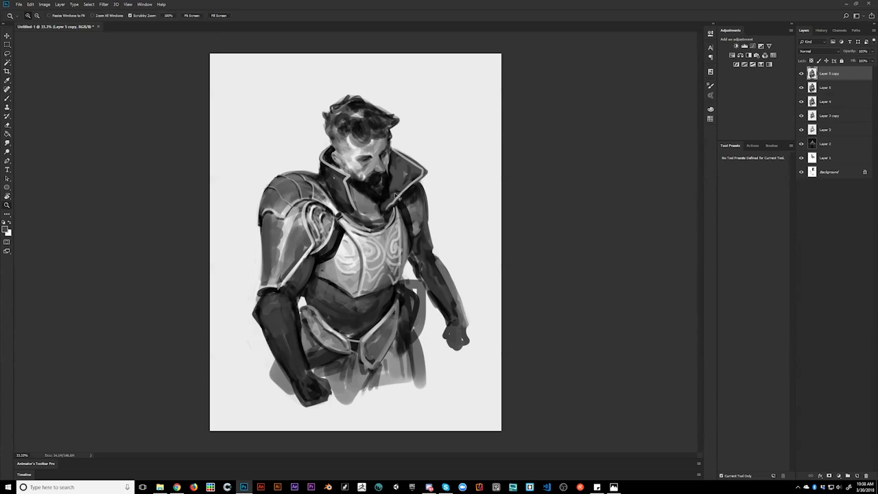
pyautogui.hotkey('ctrl', 'f')
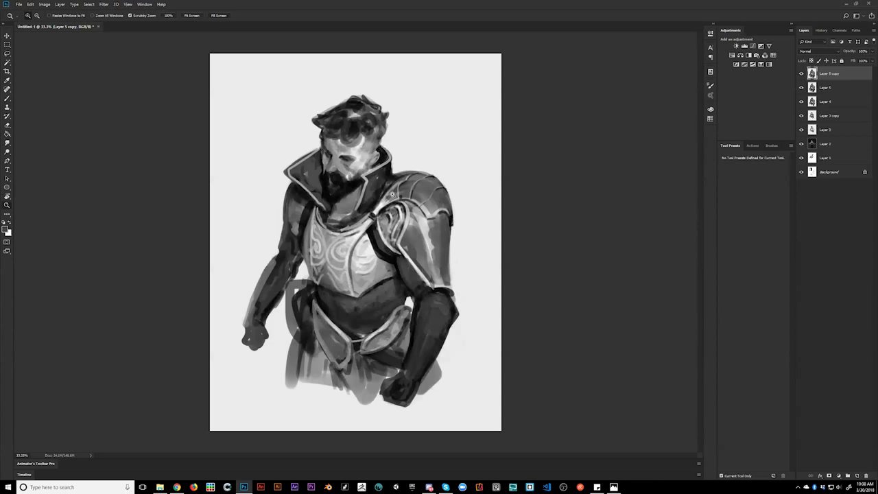
# Paint light trim lines down the far upper arm's armour and mirror the canvas back.
pyautogui.press('b')
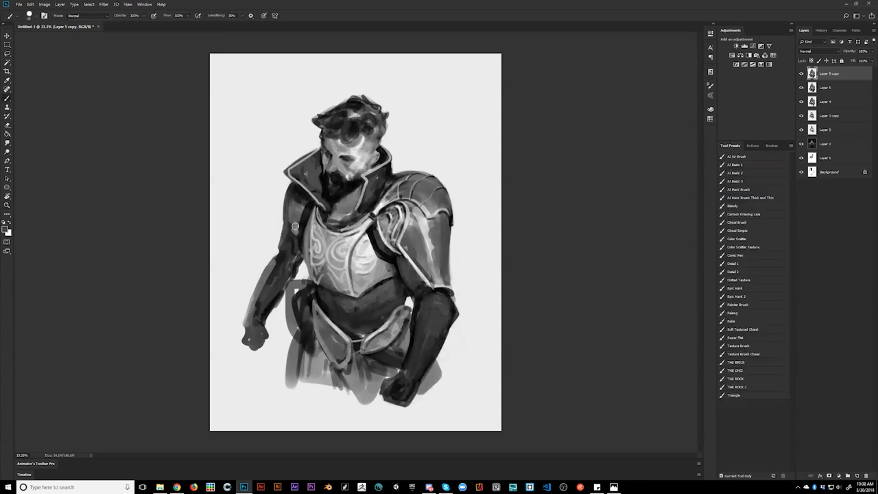
pyautogui.press('x')
pyautogui.moveTo(303, 208); pyautogui.dragTo(296, 236)
pyautogui.moveTo(290, 197)
pyautogui.mouseDown()
pyautogui.moveTo(297, 236)
pyautogui.moveTo(287, 205)
pyautogui.moveTo(293, 252)
pyautogui.moveTo(285, 248)
pyautogui.mouseUp()
pyautogui.hotkey('ctrl', 'shift', 'h')
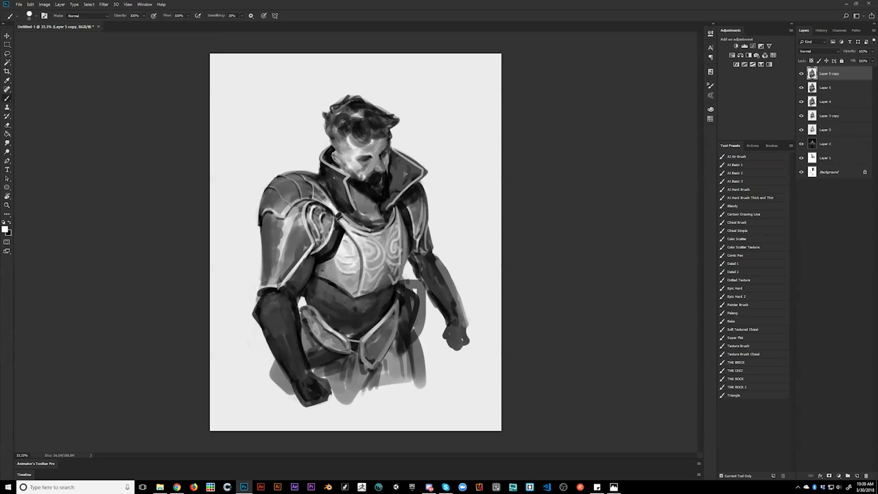
pyautogui.moveTo(405, 225); pyautogui.dragTo(412, 227)
pyautogui.hotkey('ctrl', 'z')
pyautogui.press('x')
pyautogui.press('x')
# Paint light inner trim lines along the collar and an angular trim line across the abdomen plate.
pyautogui.moveTo(322, 171); pyautogui.dragTo(348, 204)
pyautogui.moveTo(397, 181); pyautogui.dragTo(394, 200)
pyautogui.moveTo(313, 276); pyautogui.dragTo(358, 320)
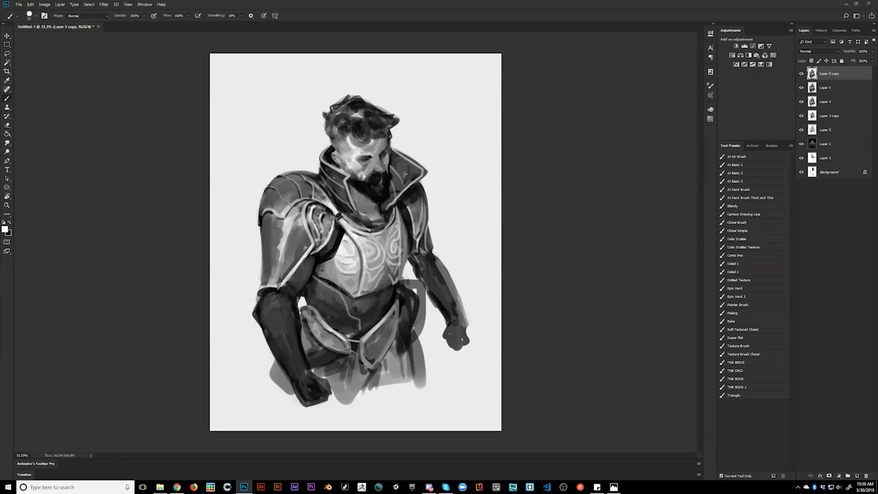
# Paint light ornament on the pointed hip plate and a light edge line at the far side of the waist.
pyautogui.moveTo(396, 283); pyautogui.dragTo(388, 309)
pyautogui.moveTo(369, 340)
pyautogui.mouseDown()
pyautogui.moveTo(374, 353)
pyautogui.moveTo(384, 342)
pyautogui.mouseUp()
pyautogui.moveTo(401, 281)
pyautogui.mouseDown()
pyautogui.moveTo(402, 309)
pyautogui.moveTo(413, 285)
pyautogui.moveTo(414, 306)
pyautogui.moveTo(401, 315)
pyautogui.mouseUp()
pyautogui.hotkey('ctrl', 'z')
pyautogui.moveTo(403, 282); pyautogui.dragTo(402, 309)
# Paint out the loose grey around the far hip and cloth with background tone, then mirror the canvas.
pyautogui.press('x')
pyautogui.moveTo(405, 291)
pyautogui.mouseDown()
pyautogui.moveTo(414, 277)
pyautogui.moveTo(415, 335)
pyautogui.moveTo(416, 279)
pyautogui.moveTo(425, 316)
pyautogui.moveTo(423, 306)
pyautogui.mouseUp()
pyautogui.keyDown('alt'); pyautogui.click(404, 297); pyautogui.keyUp('alt')
pyautogui.keyDown('alt'); pyautogui.click(424, 278); pyautogui.keyUp('alt')
pyautogui.moveTo(418, 268); pyautogui.dragTo(438, 306)
pyautogui.keyDown('alt'); pyautogui.click(431, 318); pyautogui.keyUp('alt')
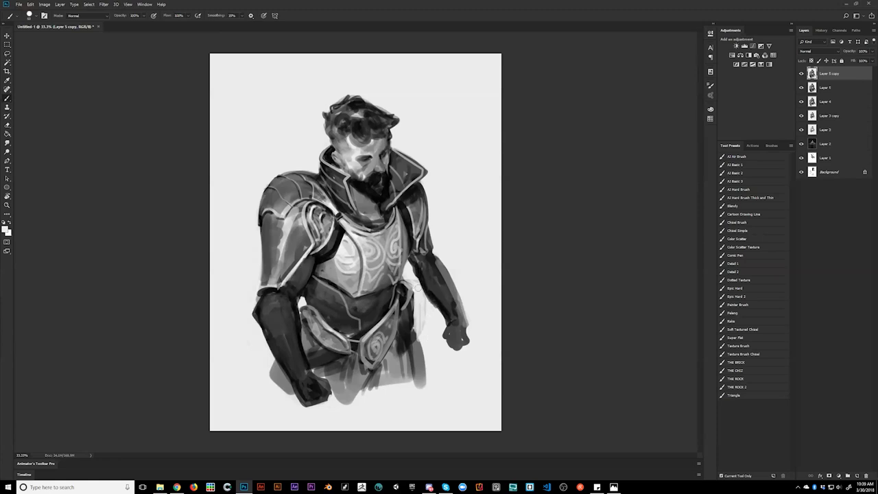
pyautogui.moveTo(421, 331)
pyautogui.mouseDown()
pyautogui.moveTo(418, 308)
pyautogui.moveTo(424, 366)
pyautogui.mouseUp()
pyautogui.moveTo(412, 329); pyautogui.dragTo(430, 380)
pyautogui.moveTo(423, 365)
pyautogui.mouseDown()
pyautogui.moveTo(372, 394)
pyautogui.moveTo(426, 361)
pyautogui.moveTo(415, 391)
pyautogui.mouseUp()
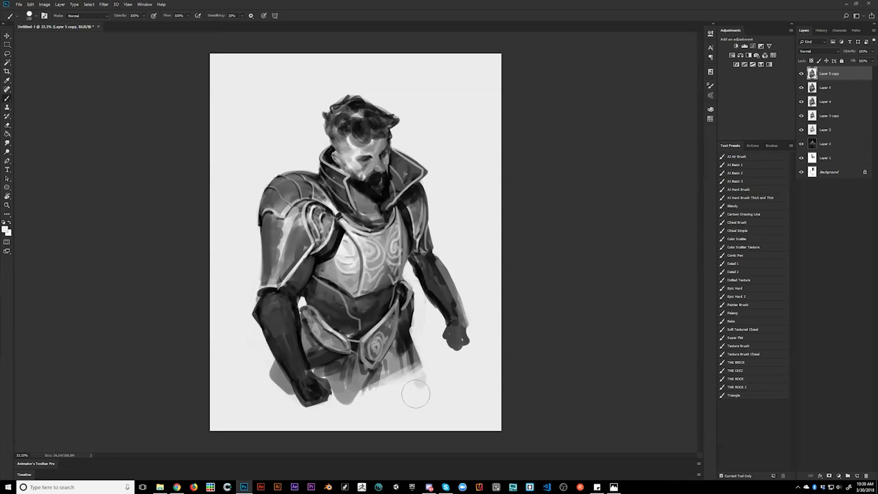
pyautogui.hotkey('ctrl', 'shift', 'h')
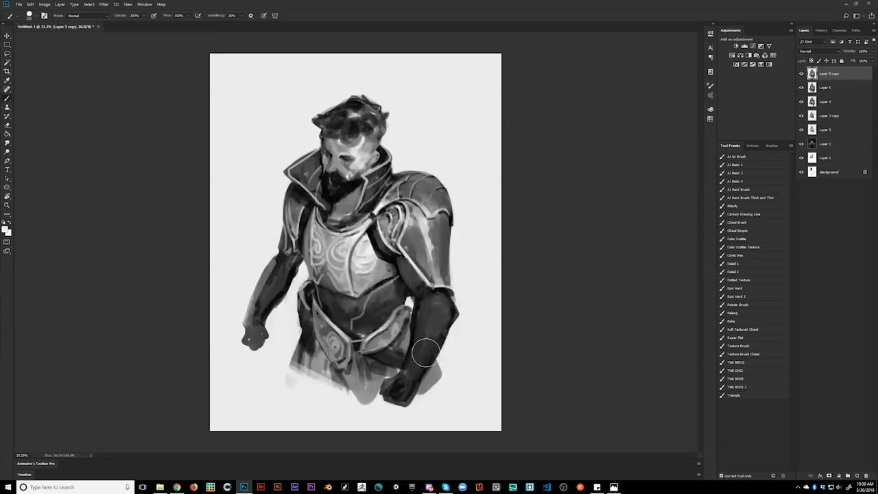
# Refine the near shoulder beside the collar and the neck area with a smaller brush in sampled greys.
pyautogui.keyDown('alt'); pyautogui.click(386, 189); pyautogui.keyUp('alt')
pyautogui.press('[')
pyautogui.press('[')
pyautogui.press('[')
pyautogui.press('[')
pyautogui.press('[')
pyautogui.press('[')
pyautogui.press('[')
pyautogui.press('[')
pyautogui.keyDown('alt'); pyautogui.click(389, 206); pyautogui.keyUp('alt')
pyautogui.moveTo(399, 178)
pyautogui.mouseDown()
pyautogui.moveTo(379, 203)
pyautogui.moveTo(405, 174)
pyautogui.mouseUp()
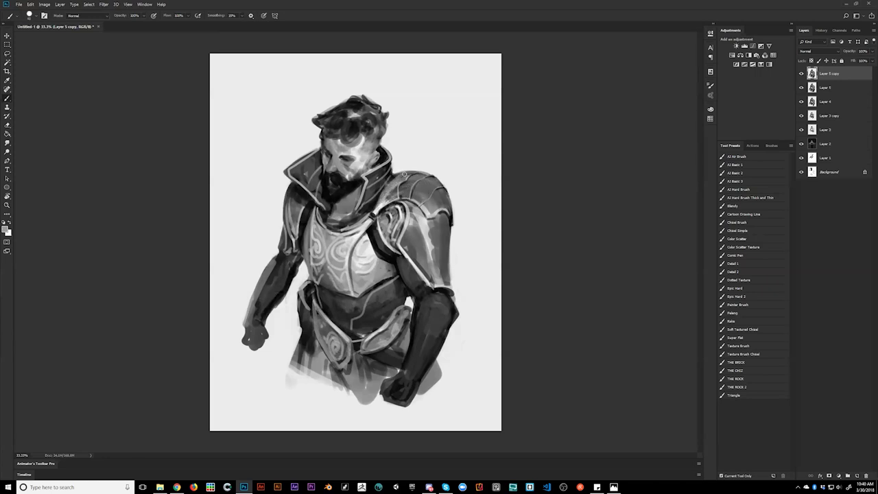
pyautogui.moveTo(395, 204)
pyautogui.mouseDown()
pyautogui.moveTo(387, 210)
pyautogui.moveTo(380, 198)
pyautogui.mouseUp()
pyautogui.keyDown('alt'); pyautogui.click(395, 190); pyautogui.keyUp('alt')
pyautogui.keyDown('alt'); pyautogui.click(371, 216); pyautogui.keyUp('alt')
pyautogui.moveTo(357, 209)
pyautogui.mouseDown()
pyautogui.moveTo(361, 192)
pyautogui.moveTo(357, 185)
pyautogui.moveTo(354, 208)
pyautogui.moveTo(353, 191)
pyautogui.mouseUp()
# Darken the hair with black strokes and add loose pointed strands above the forehead, checking the mirrored view.
pyautogui.moveTo(365, 140)
pyautogui.mouseDown()
pyautogui.moveTo(361, 133)
pyautogui.moveTo(351, 142)
pyautogui.mouseUp()
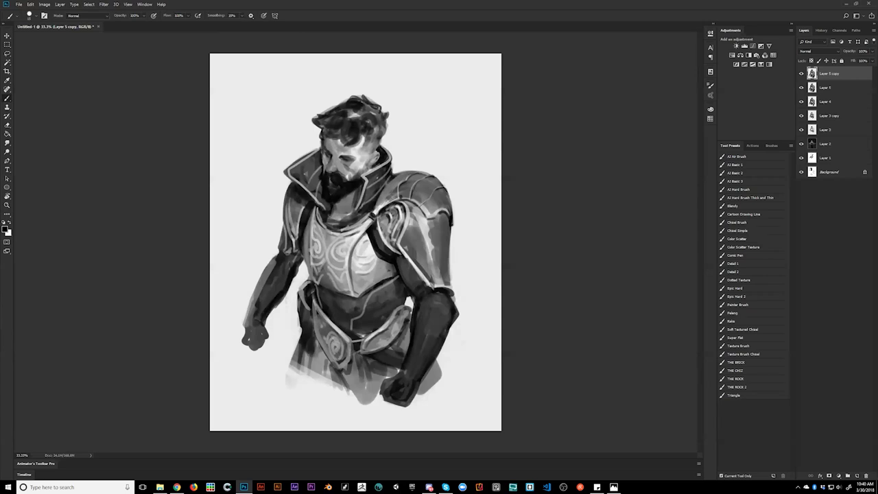
pyautogui.press(']')
pyautogui.moveTo(332, 137)
pyautogui.mouseDown()
pyautogui.moveTo(340, 129)
pyautogui.moveTo(320, 122)
pyautogui.moveTo(343, 111)
pyautogui.moveTo(363, 114)
pyautogui.moveTo(345, 123)
pyautogui.moveTo(375, 117)
pyautogui.moveTo(369, 123)
pyautogui.moveTo(362, 112)
pyautogui.moveTo(373, 131)
pyautogui.moveTo(357, 129)
pyautogui.moveTo(376, 122)
pyautogui.moveTo(372, 110)
pyautogui.moveTo(350, 103)
pyautogui.mouseUp()
pyautogui.press('x')
pyautogui.press('x')
pyautogui.hotkey('ctrl', 'shift', 'h')
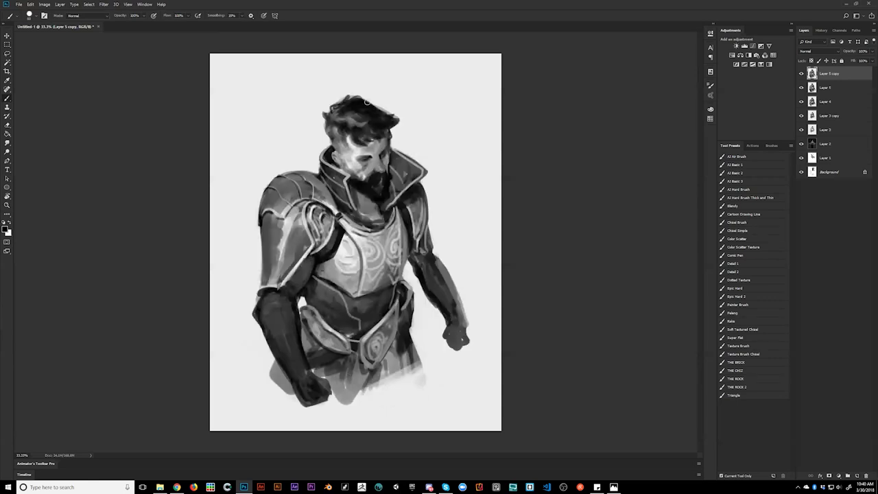
pyautogui.press(']')
pyautogui.moveTo(375, 106)
pyautogui.mouseDown()
pyautogui.moveTo(390, 122)
pyautogui.moveTo(401, 114)
pyautogui.mouseUp()
pyautogui.moveTo(331, 144)
pyautogui.mouseDown()
pyautogui.moveTo(330, 125)
pyautogui.moveTo(340, 146)
pyautogui.moveTo(336, 139)
pyautogui.mouseUp()
# Blend the hair at the temple with sampled greys and darken the near eye and brow.
pyautogui.keyDown('alt'); pyautogui.click(344, 148); pyautogui.keyUp('alt')
pyautogui.keyDown('alt'); pyautogui.click(349, 147); pyautogui.keyUp('alt')
pyautogui.keyDown('alt'); pyautogui.click(349, 147); pyautogui.keyUp('alt')
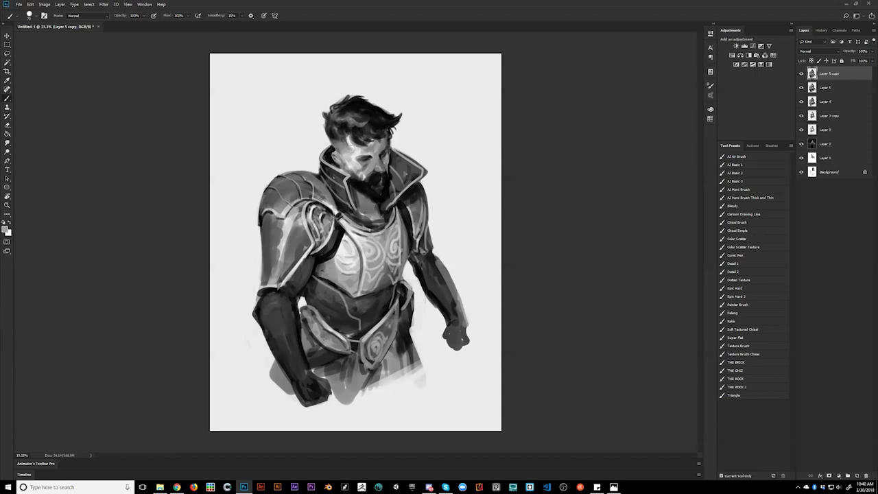
pyautogui.moveTo(332, 138); pyautogui.dragTo(346, 138)
pyautogui.keyDown('alt'); pyautogui.click(350, 161); pyautogui.keyUp('alt')
pyautogui.press('x')
pyautogui.moveTo(366, 156); pyautogui.dragTo(358, 159)
pyautogui.hotkey('ctrl', 'shift', 'h')
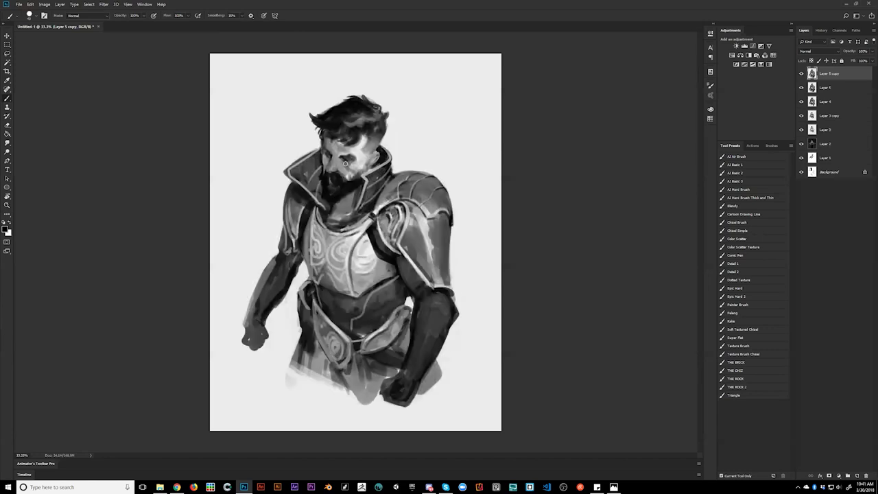
# Refine the shading around the far eye, nose and cheek in sampled tones on the mirrored canvas.
pyautogui.press('x')
pyautogui.press('x')
pyautogui.moveTo(333, 153); pyautogui.dragTo(333, 158)
pyautogui.keyDown('alt'); pyautogui.click(330, 174); pyautogui.keyUp('alt')
pyautogui.keyDown('alt'); pyautogui.click(347, 171); pyautogui.keyUp('alt')
pyautogui.keyDown('alt'); pyautogui.click(358, 159); pyautogui.keyUp('alt')
pyautogui.hotkey('ctrl', 'shift', 'h')
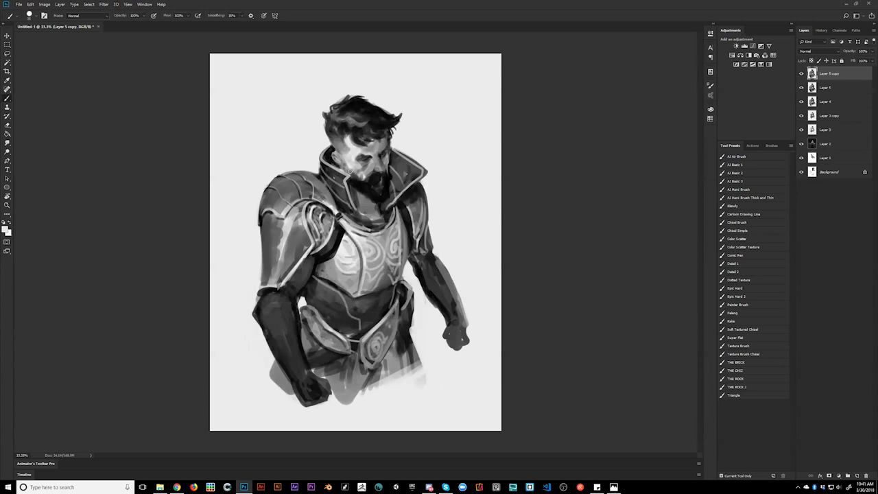
# Repaint the cloth at the neck below the beard in sampled dark tones with a larger brush.
pyautogui.keyDown('alt'); pyautogui.click(376, 203); pyautogui.keyUp('alt')
pyautogui.press(']')
pyautogui.press(']')
pyautogui.press(']')
pyautogui.press(']')
pyautogui.press(']')
pyautogui.press(']')
pyautogui.press(']')
pyautogui.press(']')
pyautogui.keyDown('alt'); pyautogui.click(367, 204); pyautogui.keyUp('alt')
pyautogui.press('x')
pyautogui.press('x')
pyautogui.moveTo(369, 212); pyautogui.dragTo(356, 220)
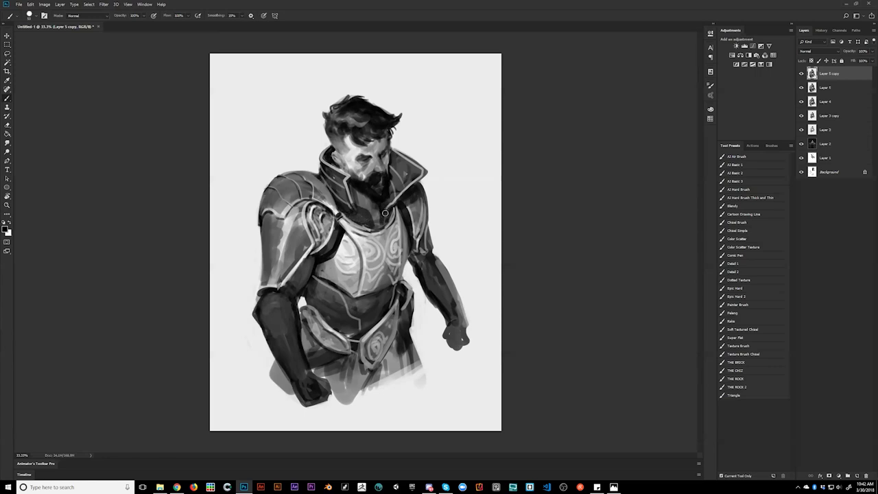
# Paint a light trim line on the neck cloth inside the collar after checking the figure at reduced size.
pyautogui.press('z')
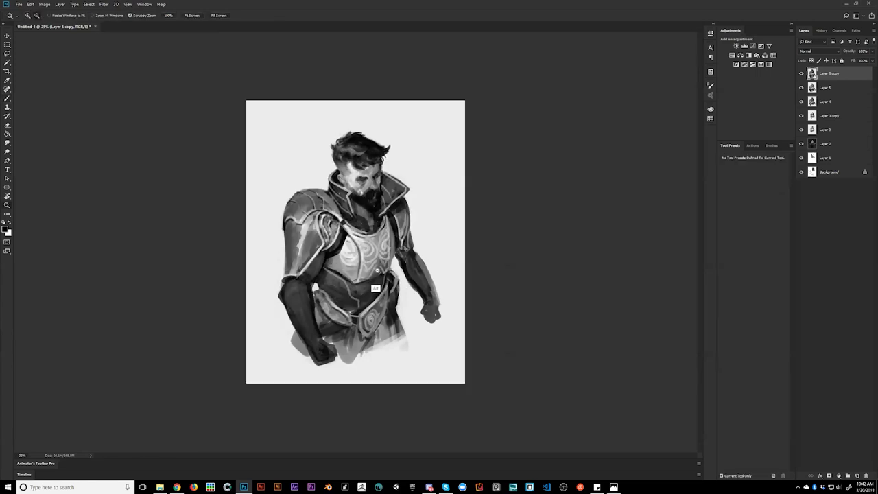
pyautogui.keyDown('alt'); pyautogui.click(377, 274); pyautogui.keyUp('alt')
pyautogui.keyDown('alt'); pyautogui.click(378, 273); pyautogui.keyUp('alt')
pyautogui.click(380, 264)
pyautogui.press('b')
pyautogui.press('x')
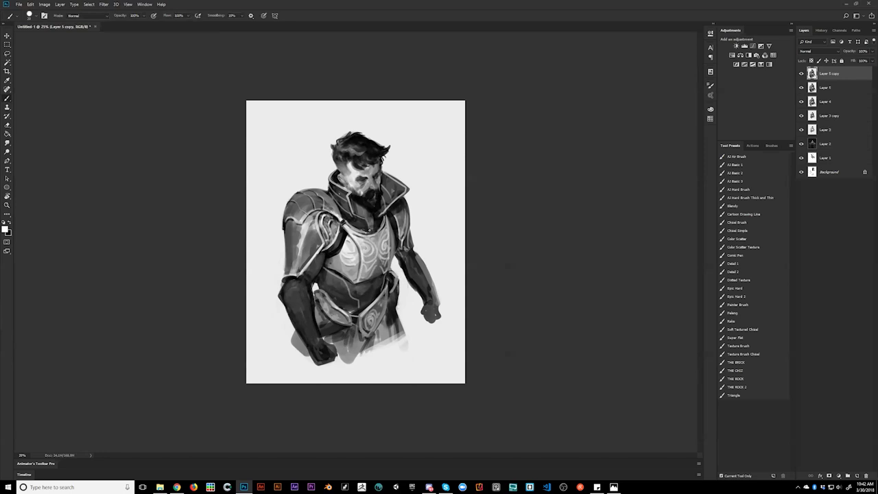
pyautogui.moveTo(376, 223); pyautogui.dragTo(374, 230)
pyautogui.press('x')
pyautogui.hotkey('ctrl', '+')
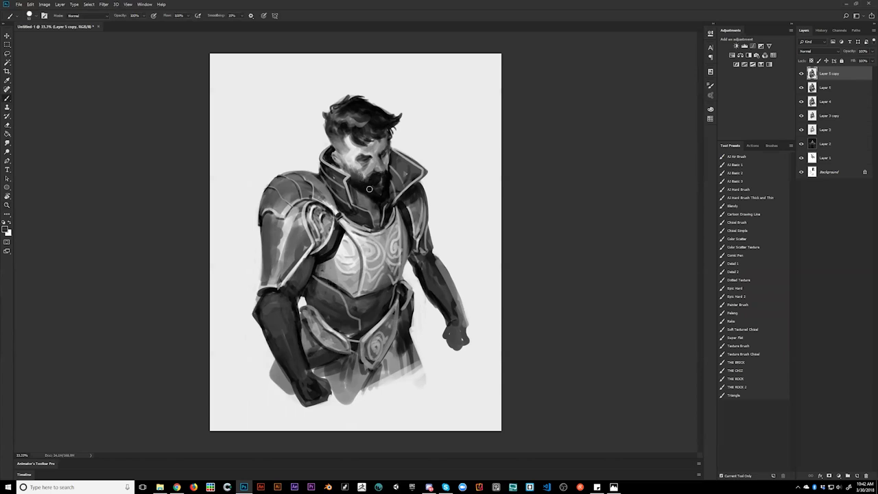
# Mirror the canvas and shade the lower chest plate and waist softly with the Air Brush preset in black.
pyautogui.keyDown('ctrl'); pyautogui.keyDown('alt'); pyautogui.click(383, 275); pyautogui.keyUp('alt'); pyautogui.keyUp('ctrl')
pyautogui.keyDown('ctrl'); pyautogui.keyDown('alt'); pyautogui.click(383, 276); pyautogui.keyUp('alt'); pyautogui.keyUp('ctrl')
pyautogui.keyDown('ctrl'); pyautogui.keyDown('alt'); pyautogui.click(382, 276); pyautogui.keyUp('alt'); pyautogui.keyUp('ctrl')
pyautogui.hotkey('ctrl', 'f')
pyautogui.keyDown('ctrl'); pyautogui.click(362, 217); pyautogui.keyUp('ctrl')
pyautogui.keyDown('ctrl'); pyautogui.click(361, 218); pyautogui.keyUp('ctrl')
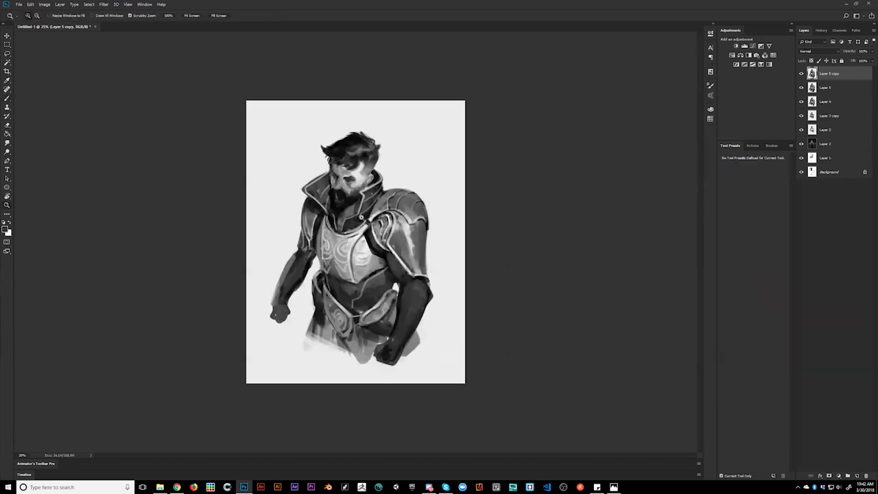
pyautogui.press('b')
pyautogui.click(744, 157)
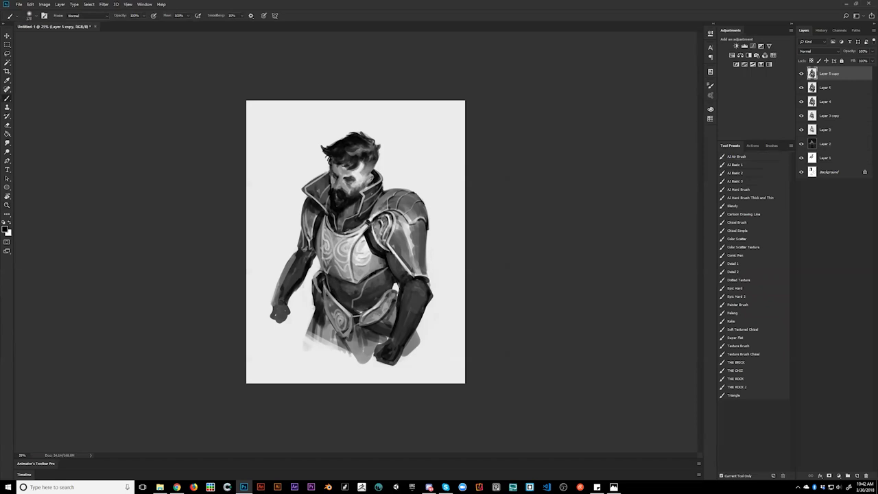
pyautogui.press(']')
pyautogui.moveTo(325, 255)
pyautogui.mouseDown()
pyautogui.moveTo(341, 277)
pyautogui.moveTo(363, 275)
pyautogui.moveTo(351, 267)
pyautogui.moveTo(367, 294)
pyautogui.mouseUp()
# Darken the near forearm with the resized soft air brush and check the figure at reduced size.
pyautogui.press(']')
pyautogui.press(']')
pyautogui.press(']')
pyautogui.press(']')
pyautogui.press('[')
pyautogui.press('[')
pyautogui.press('[')
pyautogui.press('[')
pyautogui.press('[')
pyautogui.press('[')
pyautogui.press('[')
pyautogui.press('[')
pyautogui.press('[')
pyautogui.press('[')
pyautogui.press('[')
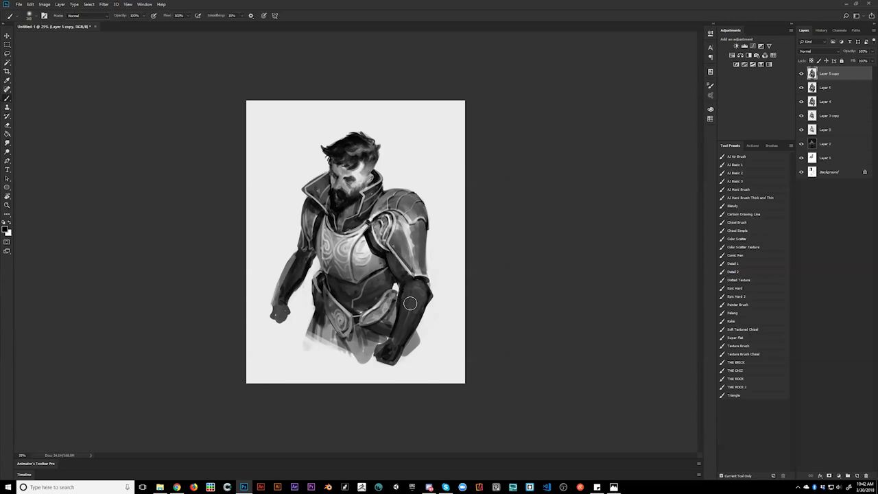
pyautogui.press('z')
pyautogui.keyDown('alt'); pyautogui.click(415, 360); pyautogui.keyUp('alt')
pyautogui.keyDown('alt'); pyautogui.click(417, 359); pyautogui.keyUp('alt')
pyautogui.click(422, 295)
pyautogui.click(423, 265)
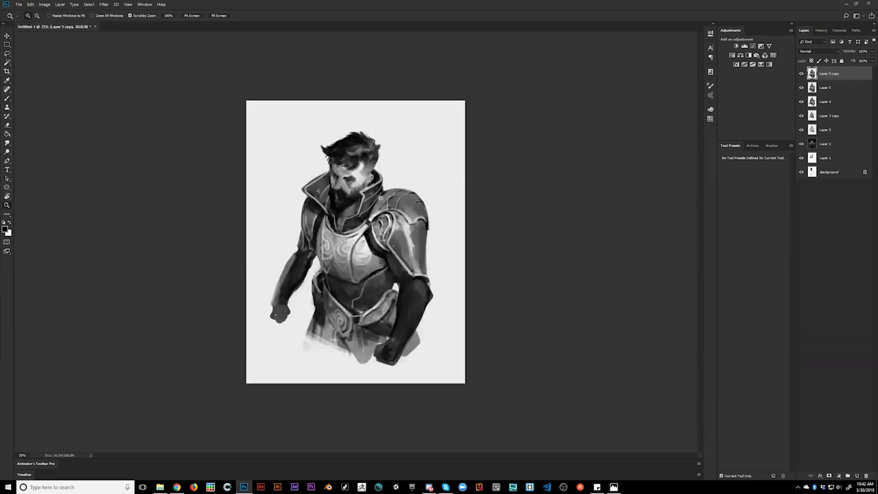
pyautogui.click(388, 277)
pyautogui.keyDown('alt'); pyautogui.click(397, 286); pyautogui.keyUp('alt')
# Fade the lower edge of the cloth into the background with a large soft brush in background tone.
pyautogui.press('b')
pyautogui.press('x')
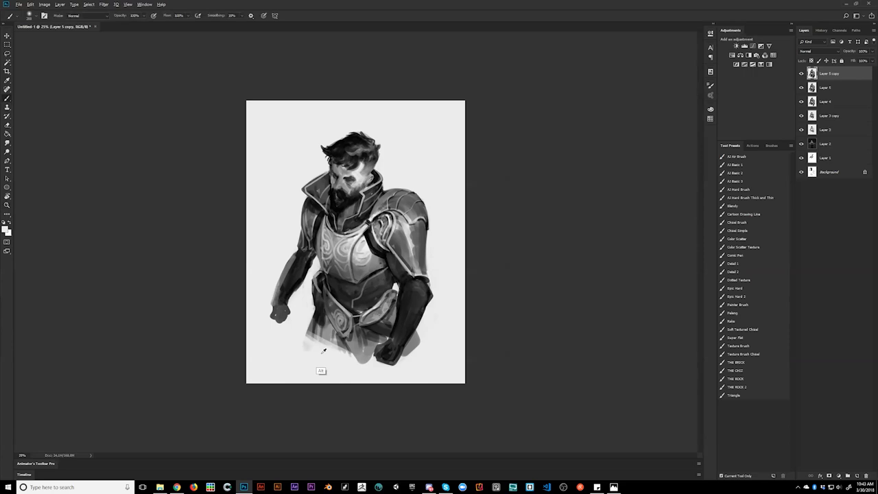
pyautogui.press(']')
pyautogui.press(']')
pyautogui.press(']')
pyautogui.moveTo(348, 370)
pyautogui.mouseDown()
pyautogui.moveTo(313, 355)
pyautogui.moveTo(307, 361)
pyautogui.moveTo(367, 397)
pyautogui.mouseUp()
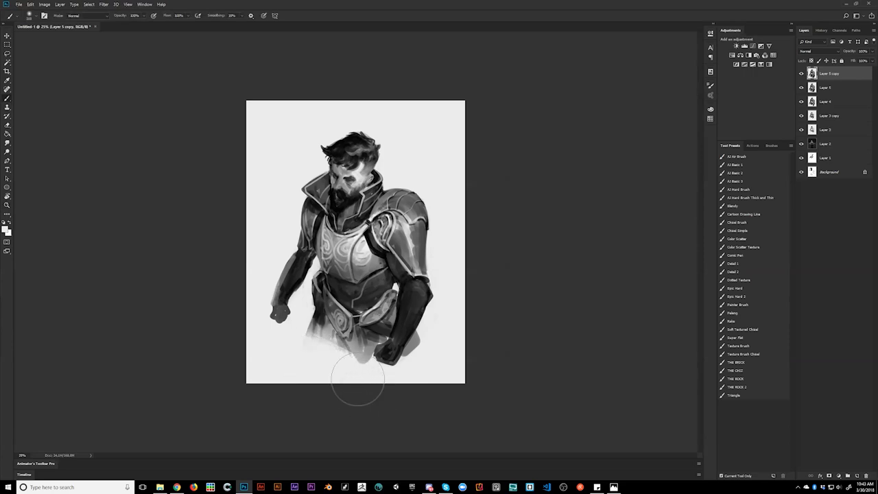
pyautogui.hotkey('ctrl', 'shift', 'h')
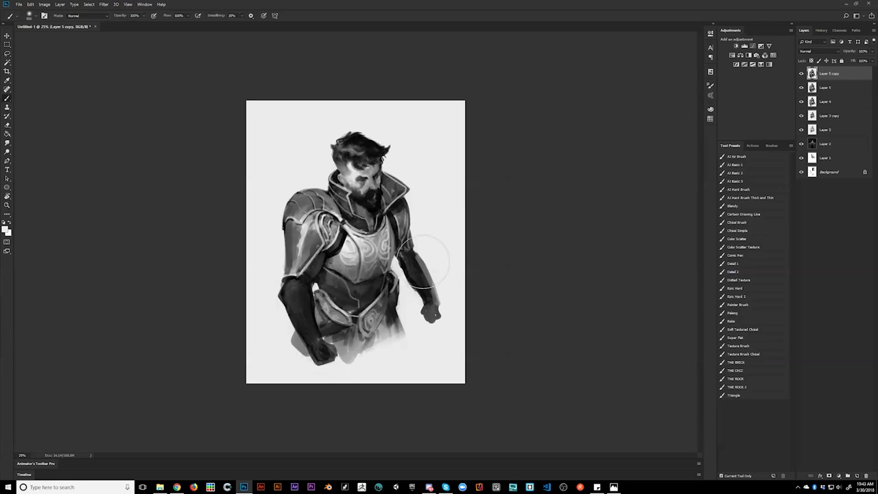
# Paint a thin grey trim line down the near forearm with the Basic 2 brush and tidy it near the elbow.
pyautogui.click(760, 174)
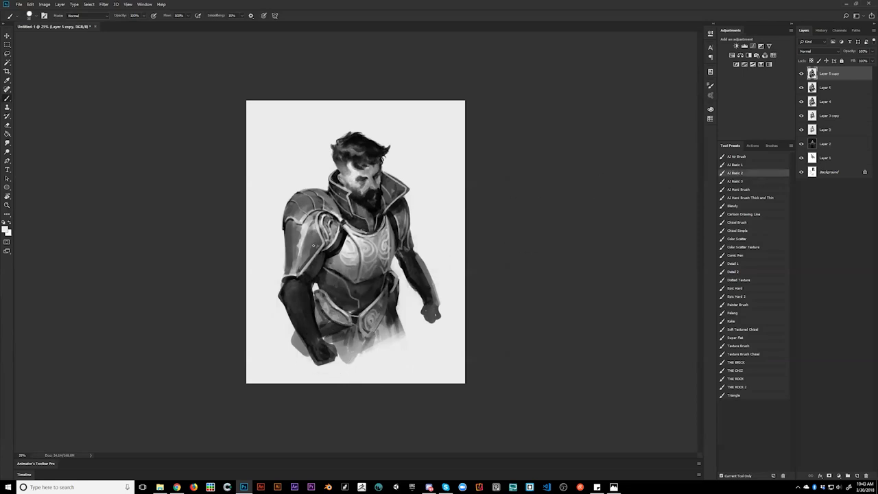
pyautogui.keyDown('alt'); pyautogui.click(299, 256); pyautogui.keyUp('alt')
pyautogui.moveTo(295, 281); pyautogui.dragTo(311, 340)
pyautogui.hotkey('ctrl', 'z')
pyautogui.moveTo(295, 278)
pyautogui.mouseDown()
pyautogui.moveTo(291, 292)
pyautogui.moveTo(319, 347)
pyautogui.mouseUp()
pyautogui.hotkey('ctrl', 'z')
pyautogui.moveTo(294, 280); pyautogui.dragTo(319, 345)
pyautogui.keyDown('alt'); pyautogui.click(306, 291); pyautogui.keyUp('alt')
pyautogui.moveTo(297, 278); pyautogui.dragTo(296, 296)
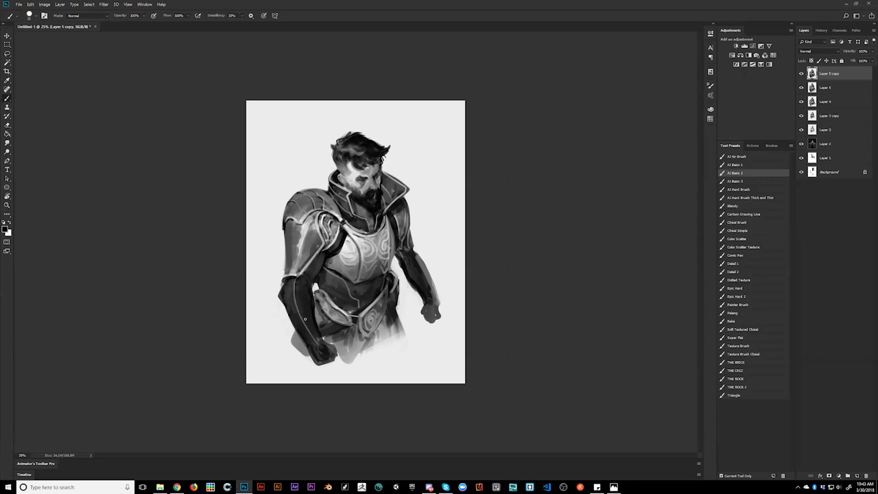
# Trim the far forearm's outer edge with background tone and repaint the forearm and fist in dark tones.
pyautogui.moveTo(414, 252); pyautogui.dragTo(440, 304)
pyautogui.keyDown('alt'); pyautogui.click(432, 260); pyautogui.keyUp('alt')
pyautogui.press('[')
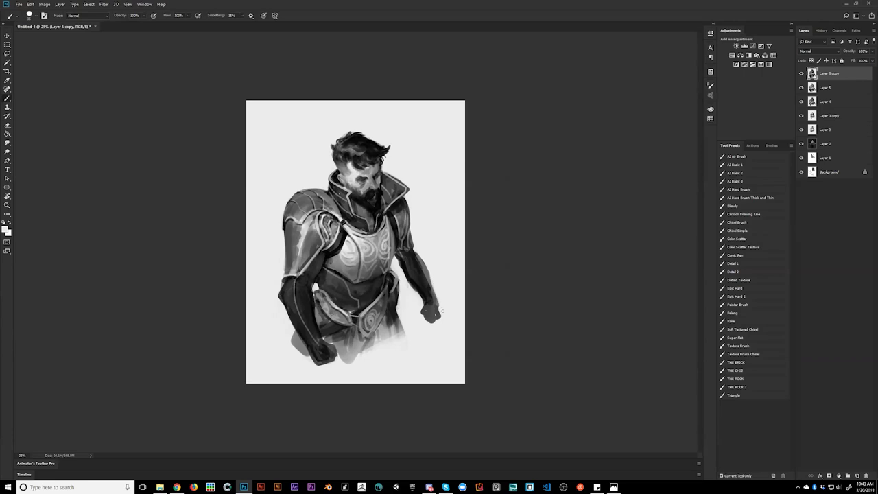
pyautogui.hotkey('ctrl', 'shift', 'h')
pyautogui.keyDown('alt'); pyautogui.click(298, 271); pyautogui.keyUp('alt')
pyautogui.moveTo(295, 253); pyautogui.dragTo(276, 324)
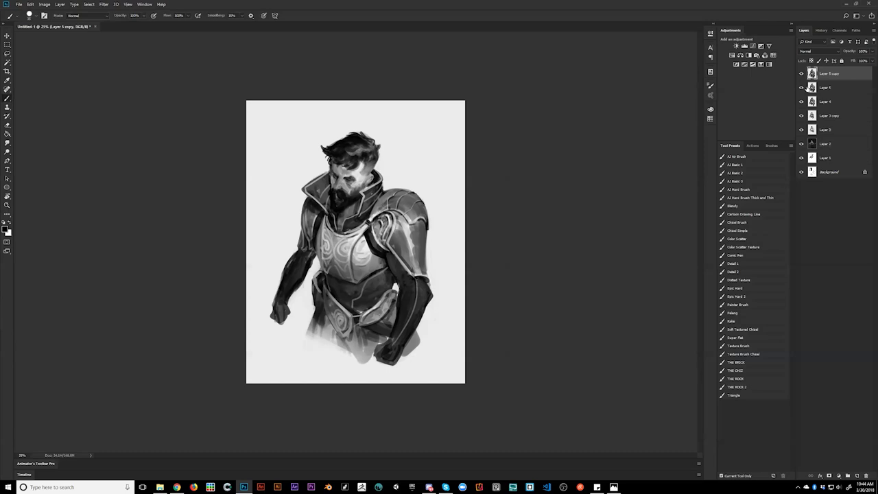
# Toggle the visibility of Layer 5 copy and Layer 5 to compare the painting with its earlier stages.
pyautogui.moveTo(801, 74); pyautogui.dragTo(800, 103)
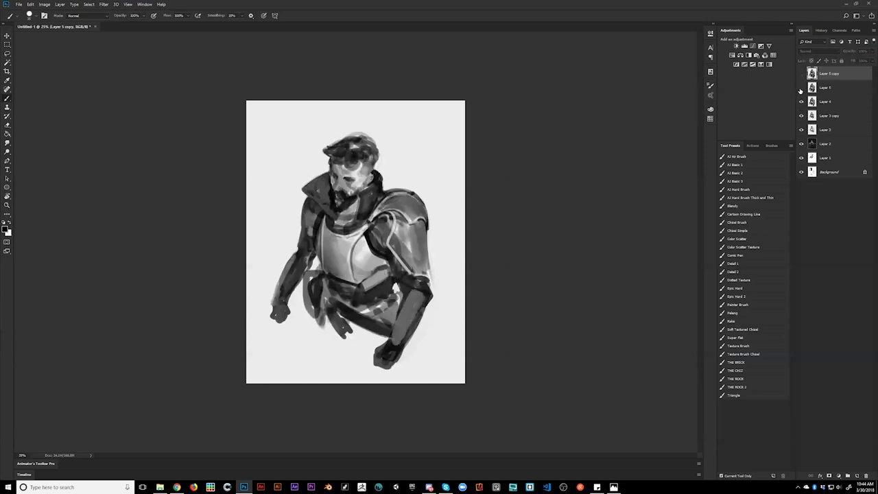
pyautogui.click(800, 88)
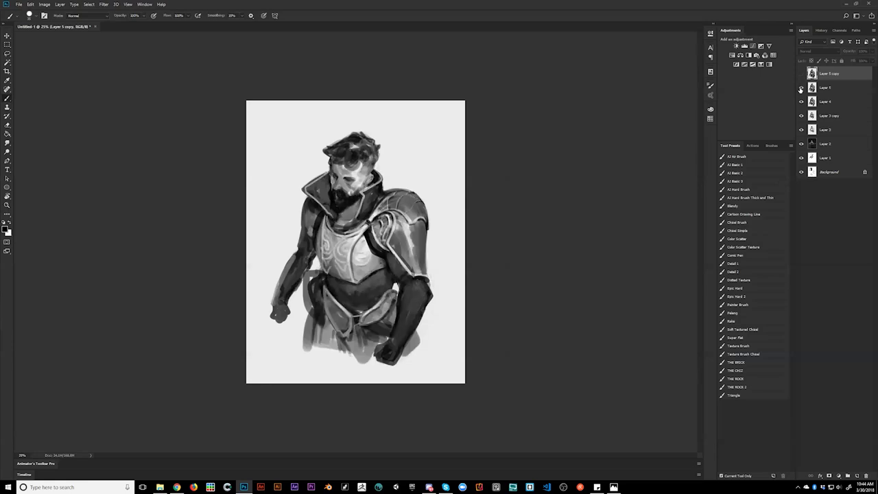
pyautogui.click(802, 73)
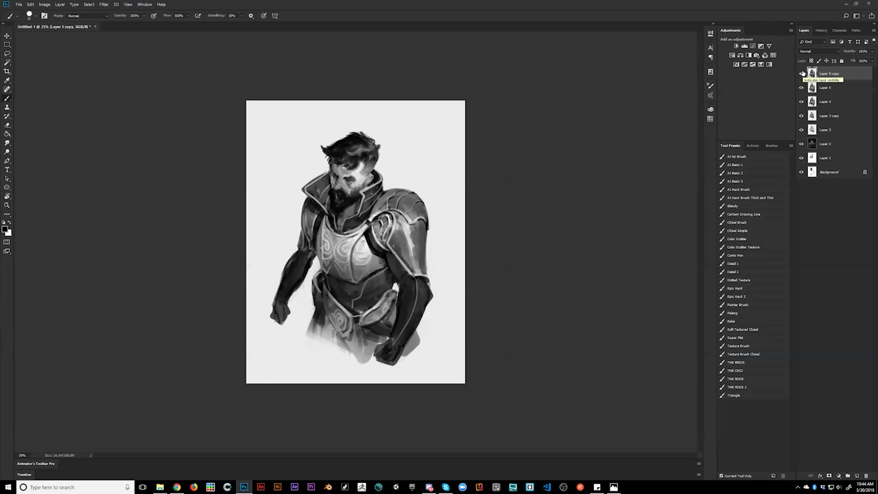
# Mirror the canvas and check the whole figure's balance at a reduced size.
pyautogui.press('z')
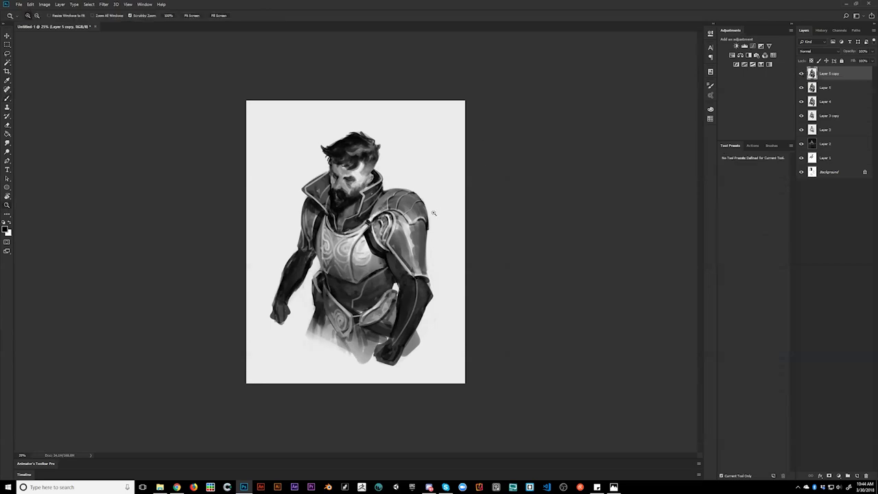
pyautogui.click(431, 212)
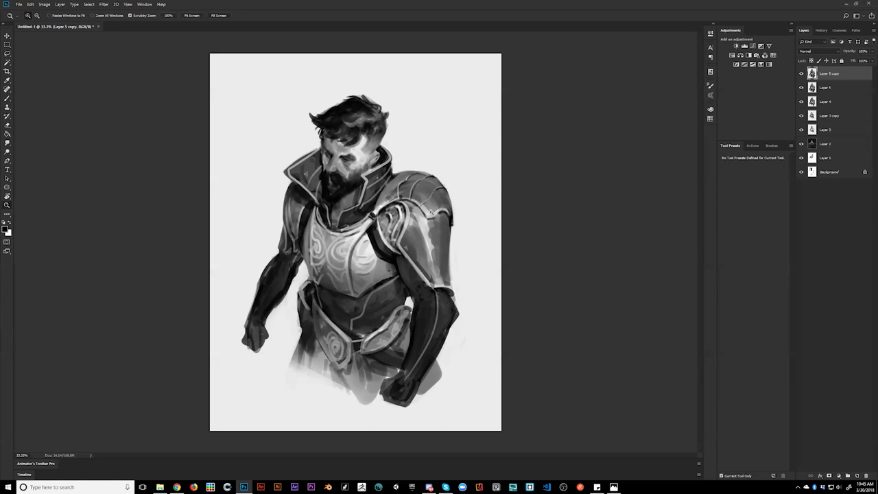
pyautogui.keyDown('alt'); pyautogui.click(388, 252); pyautogui.keyUp('alt')
pyautogui.keyDown('alt'); pyautogui.click(388, 251); pyautogui.keyUp('alt')
pyautogui.hotkey('ctrl', 'shift', 'h')
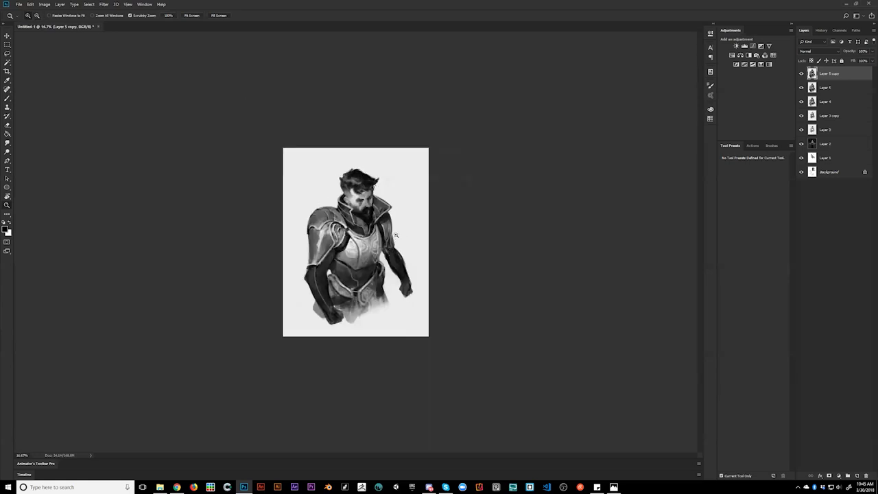
pyautogui.click(396, 240)
pyautogui.click(396, 240)
pyautogui.keyDown('alt'); pyautogui.click(396, 245); pyautogui.keyUp('alt')
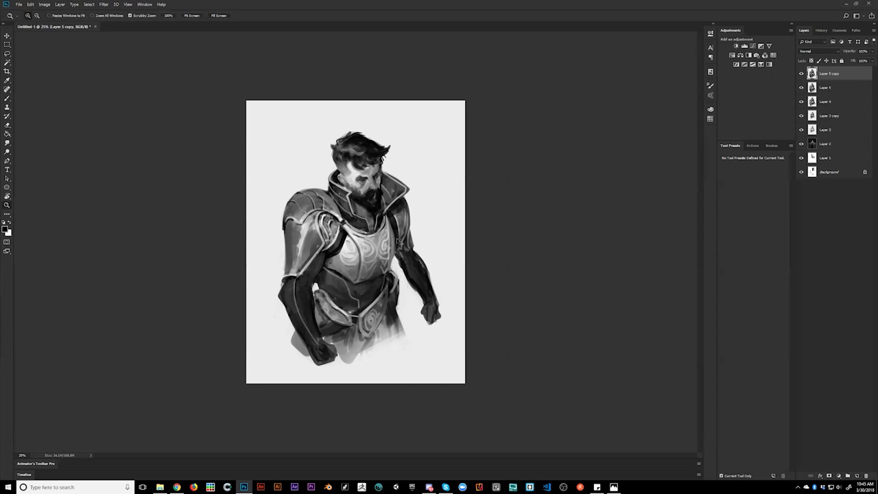
# Duplicate Layer 5 copy and darken the duplicate with Hue/Saturation, setting Lightness to -14.
pyautogui.hotkey('ctrl', 'j')
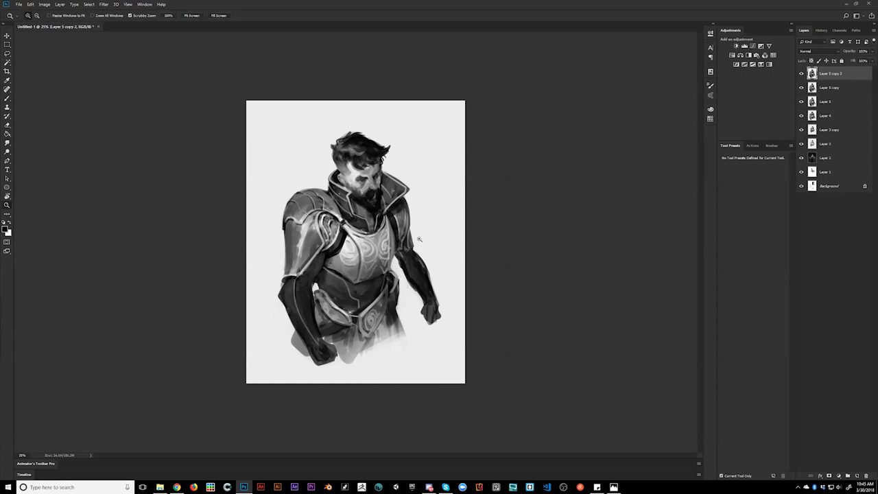
pyautogui.hotkey('ctrl', 'u')
pyautogui.moveTo(694, 196)
pyautogui.mouseDown()
pyautogui.moveTo(682, 196)
pyautogui.moveTo(691, 196)
pyautogui.mouseUp()
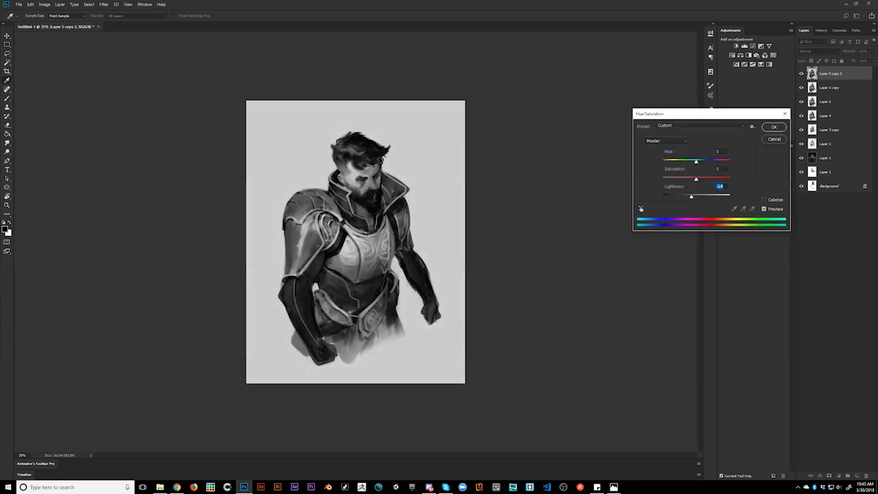
pyautogui.press('z')
pyautogui.click(774, 127)
# Flip the canvas back and paint a white rim light down the far edge of the forehead and cheek.
pyautogui.click(407, 162)
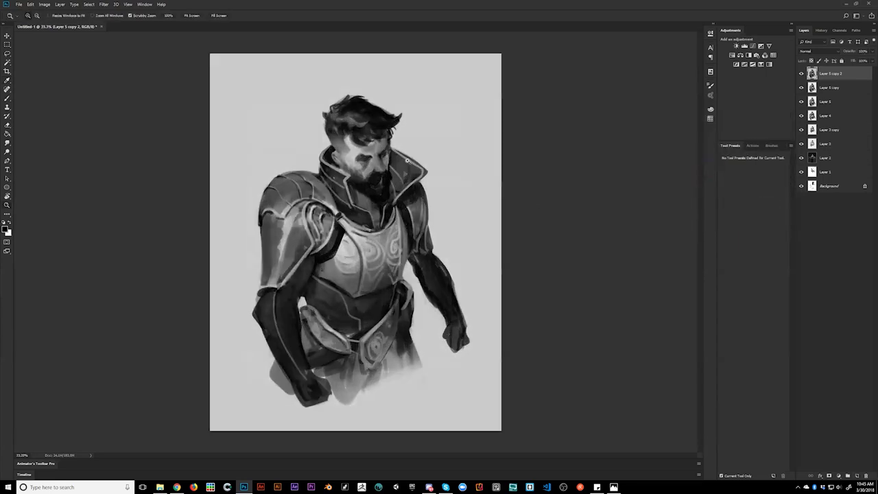
pyautogui.hotkey('ctrl', 'shift', 'h')
pyautogui.click(362, 174)
pyautogui.moveTo(362, 179); pyautogui.dragTo(433, 191)
pyautogui.press('b')
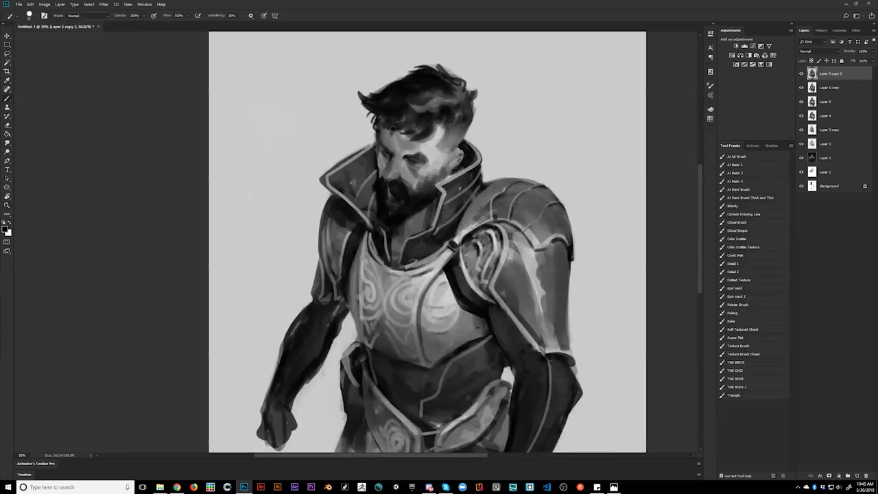
pyautogui.press('x')
pyautogui.moveTo(375, 117); pyautogui.dragTo(376, 141)
pyautogui.press(']')
pyautogui.press(']')
pyautogui.press(']')
pyautogui.press(']')
pyautogui.press('[')
pyautogui.press('[')
pyautogui.moveTo(376, 144); pyautogui.dragTo(377, 151)
pyautogui.moveTo(377, 153); pyautogui.dragTo(377, 181)
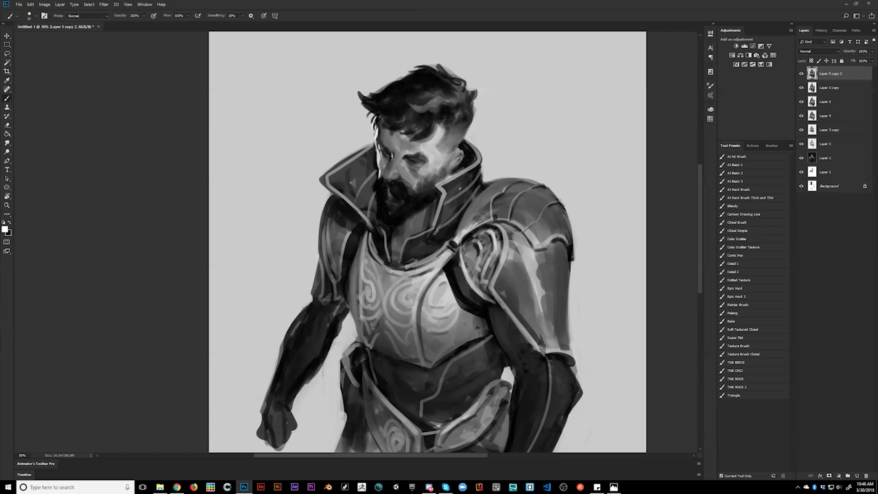
# Add white rim highlights to the nose, moustache edge and hair outline, plus the collar's upper edge.
pyautogui.moveTo(386, 163); pyautogui.dragTo(387, 172)
pyautogui.moveTo(374, 179); pyautogui.dragTo(374, 184)
pyautogui.moveTo(361, 100); pyautogui.dragTo(358, 92)
pyautogui.moveTo(378, 93); pyautogui.dragTo(417, 67)
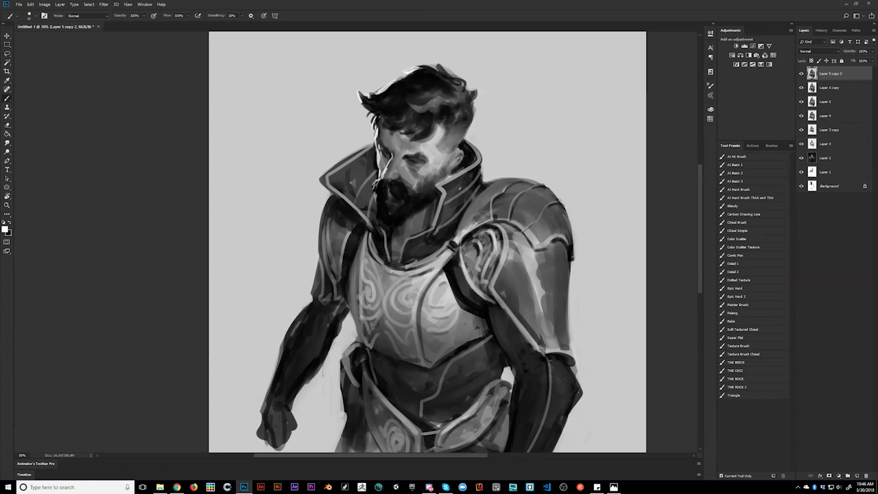
pyautogui.moveTo(371, 144)
pyautogui.mouseDown()
pyautogui.moveTo(321, 178)
pyautogui.moveTo(355, 154)
pyautogui.mouseUp()
# Mirror the canvas and paint a white rim light down the outer edge of the far upper arm.
pyautogui.press('z')
pyautogui.keyDown('alt'); pyautogui.click(365, 197); pyautogui.keyUp('alt')
pyautogui.keyDown('alt'); pyautogui.click(366, 198); pyautogui.keyUp('alt')
pyautogui.keyDown('alt'); pyautogui.click(366, 197); pyautogui.keyUp('alt')
pyautogui.keyDown('alt'); pyautogui.click(367, 197); pyautogui.keyUp('alt')
pyautogui.hotkey('ctrl', 'f')
pyautogui.press('b')
pyautogui.press('z')
pyautogui.click(407, 217)
pyautogui.click(407, 218)
pyautogui.hotkey('ctrl', '+')
pyautogui.press('b')
pyautogui.press(']')
pyautogui.moveTo(421, 184)
pyautogui.mouseDown()
pyautogui.moveTo(428, 217)
pyautogui.moveTo(424, 176)
pyautogui.moveTo(430, 247)
pyautogui.mouseUp()
# Paint a thin white rim light along the outer edge of the far forearm down to the fist.
pyautogui.press(']')
pyautogui.press('x')
pyautogui.keyDown('alt'); pyautogui.click(423, 200); pyautogui.keyUp('alt')
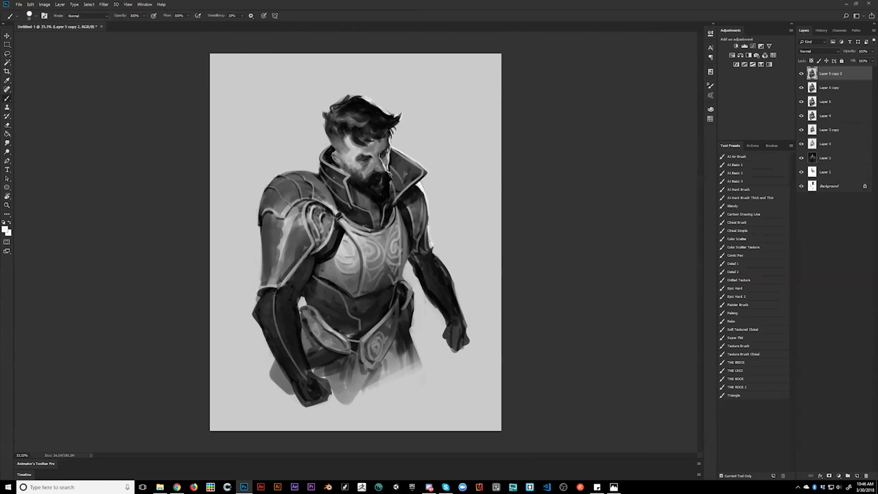
pyautogui.moveTo(432, 253)
pyautogui.mouseDown()
pyautogui.moveTo(461, 308)
pyautogui.moveTo(468, 345)
pyautogui.moveTo(460, 351)
pyautogui.mouseUp()
# Paint a broad white rim light down the breastplate's far edge and brighten the far shoulder's outer edge.
pyautogui.moveTo(395, 206); pyautogui.dragTo(408, 265)
pyautogui.press('d')
pyautogui.press('x')
pyautogui.moveTo(398, 215); pyautogui.dragTo(402, 230)
pyautogui.moveTo(398, 212); pyautogui.dragTo(406, 269)
pyautogui.moveTo(404, 253); pyautogui.dragTo(406, 269)
pyautogui.moveTo(404, 231); pyautogui.dragTo(405, 247)
pyautogui.moveTo(397, 211); pyautogui.dragTo(402, 225)
pyautogui.moveTo(416, 183); pyautogui.dragTo(425, 211)
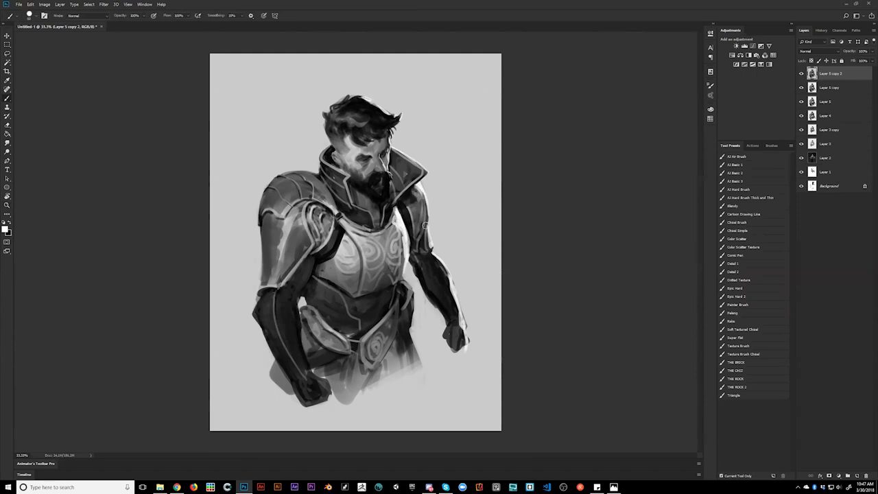
# Flip the canvas back and refine the white rim light on the far upper arm's armour.
pyautogui.press('z')
pyautogui.keyDown('alt'); pyautogui.click(422, 263); pyautogui.keyUp('alt')
pyautogui.keyDown('alt'); pyautogui.click(425, 269); pyautogui.keyUp('alt')
pyautogui.keyDown('alt'); pyautogui.click(425, 270); pyautogui.keyUp('alt')
pyautogui.hotkey('ctrl', 'shift', 'h')
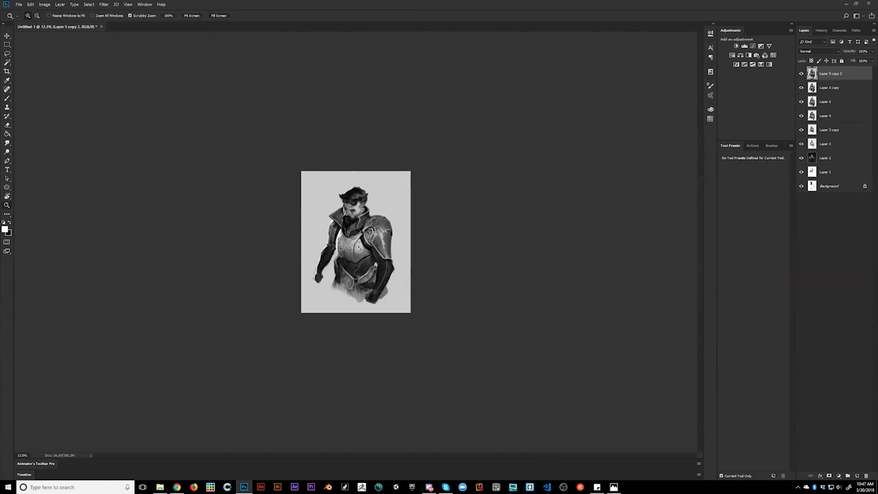
pyautogui.click(358, 247)
pyautogui.click(358, 247)
pyautogui.click(358, 245)
pyautogui.press('b')
pyautogui.press('x')
pyautogui.press('x')
pyautogui.moveTo(306, 205)
pyautogui.mouseDown()
pyautogui.moveTo(301, 241)
pyautogui.moveTo(284, 230)
pyautogui.moveTo(285, 248)
pyautogui.mouseUp()
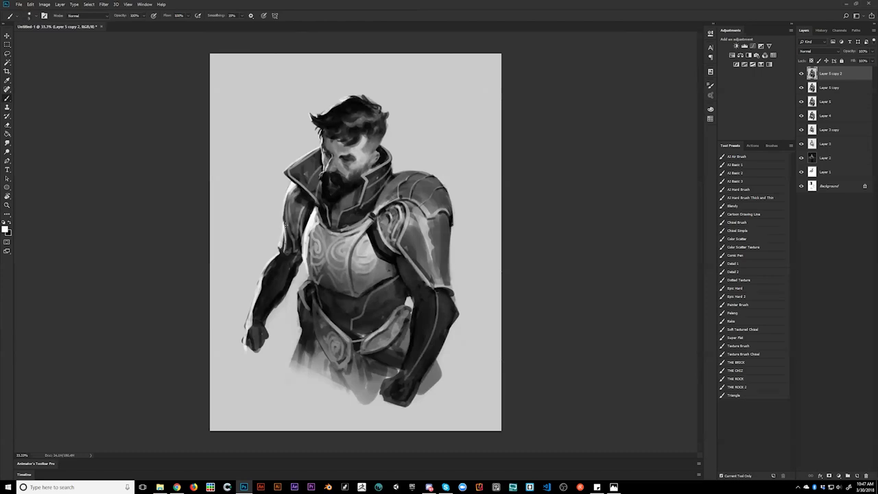
pyautogui.moveTo(283, 212); pyautogui.dragTo(285, 228)
# Brush light tone along the lower edge of the raised collar with a larger brush.
pyautogui.press(']')
pyautogui.press(']')
pyautogui.press(']')
pyautogui.press(']')
pyautogui.moveTo(285, 169)
pyautogui.mouseDown()
pyautogui.moveTo(307, 155)
pyautogui.moveTo(322, 163)
pyautogui.moveTo(321, 154)
pyautogui.moveTo(325, 202)
pyautogui.mouseUp()
# Compare the rim-lit figure mirrored and unmirrored, at reduced and enlarged size.
pyautogui.press('z')
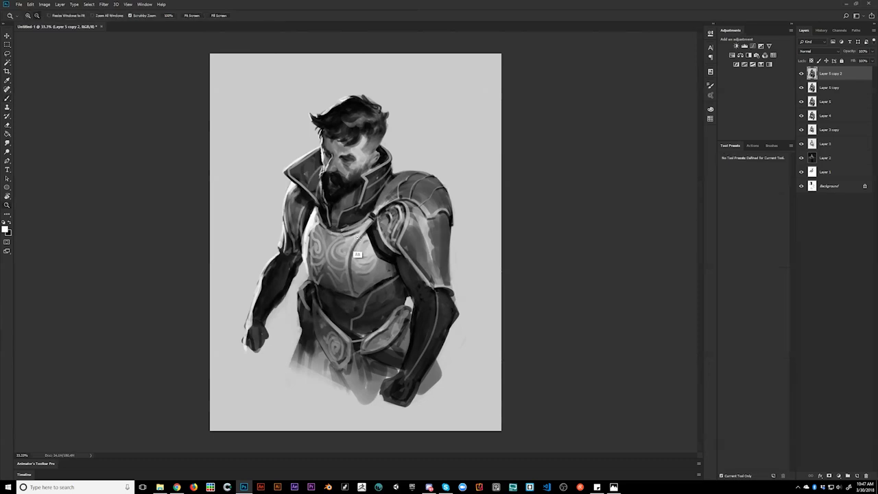
pyautogui.keyDown('alt'); pyautogui.click(356, 236); pyautogui.keyUp('alt')
pyautogui.keyDown('alt'); pyautogui.click(381, 258); pyautogui.keyUp('alt')
pyautogui.hotkey('ctrl', 'shift', 'h')
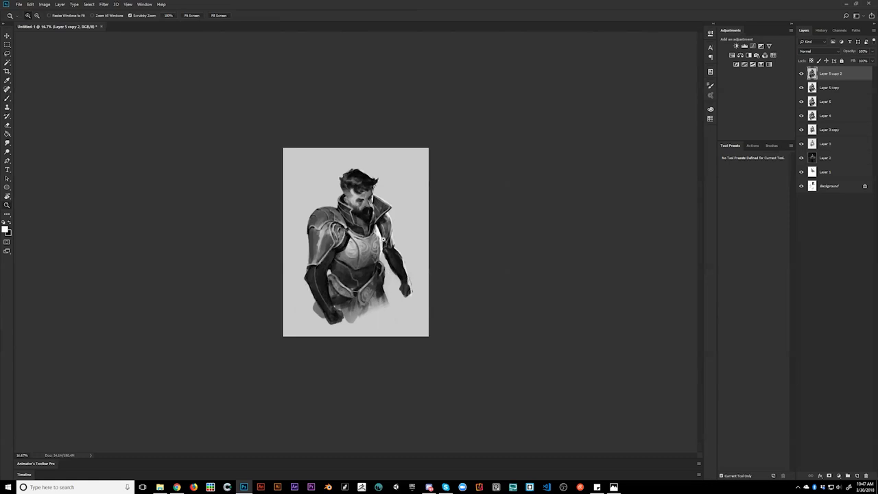
pyautogui.hotkey('ctrl', '+')
pyautogui.press('b')
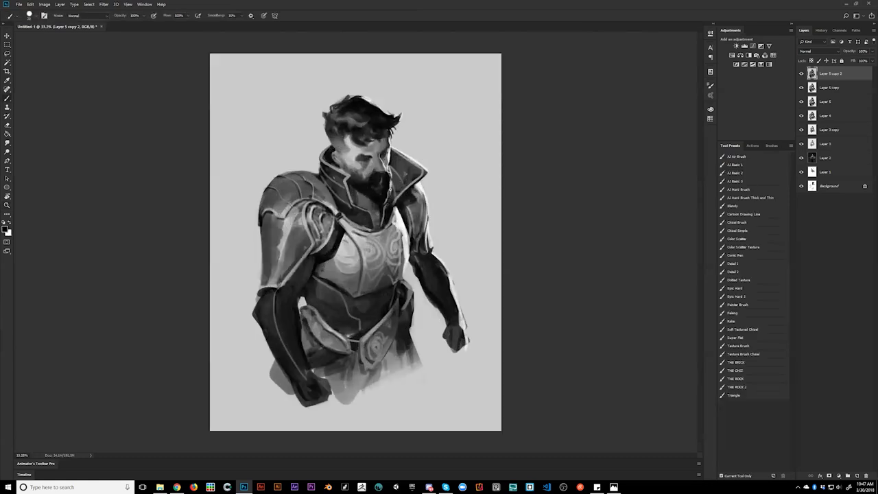
pyautogui.keyDown('alt'); pyautogui.click(345, 150); pyautogui.keyUp('alt')
pyautogui.press('z')
pyautogui.hotkey('ctrl', '-')
pyautogui.hotkey('ctrl', 'f')
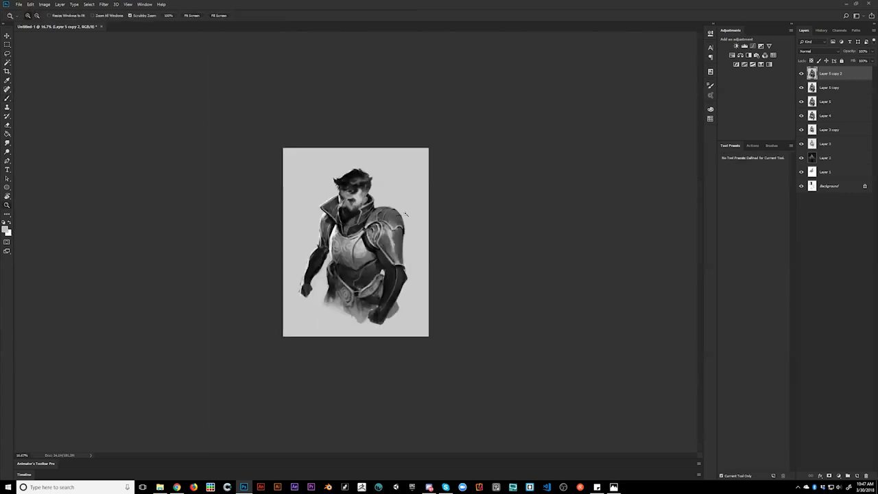
pyautogui.keyDown('ctrl'); pyautogui.click(387, 202); pyautogui.keyUp('ctrl')
pyautogui.keyDown('ctrl'); pyautogui.click(387, 201); pyautogui.keyUp('ctrl')
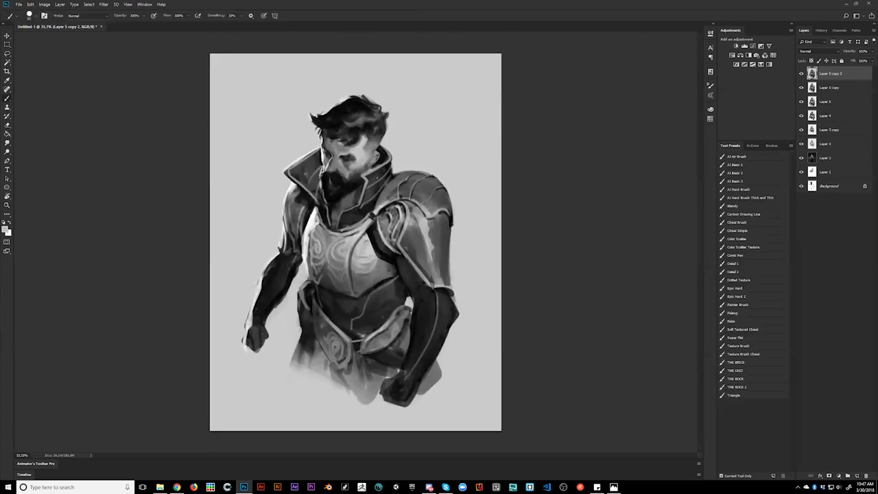
# Sample the background tone above the near shoulder with a larger brush and recheck the figure mirrored.
pyautogui.press('x')
pyautogui.press(']')
pyautogui.press(']')
pyautogui.press(']')
pyautogui.keyDown('alt'); pyautogui.click(397, 168); pyautogui.keyUp('alt')
pyautogui.press('z')
pyautogui.keyDown('alt'); pyautogui.click(421, 221); pyautogui.keyUp('alt')
pyautogui.keyDown('alt'); pyautogui.click(421, 220); pyautogui.keyUp('alt')
pyautogui.keyDown('alt'); pyautogui.click(421, 223); pyautogui.keyUp('alt')
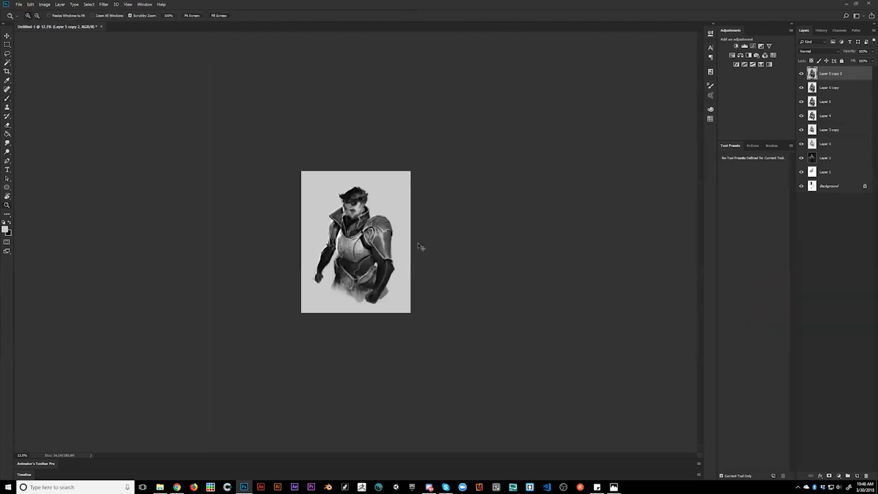
pyautogui.hotkey('ctrl', 'shift', 'h')
pyautogui.click(404, 221)
pyautogui.click(405, 220)
pyautogui.click(405, 221)
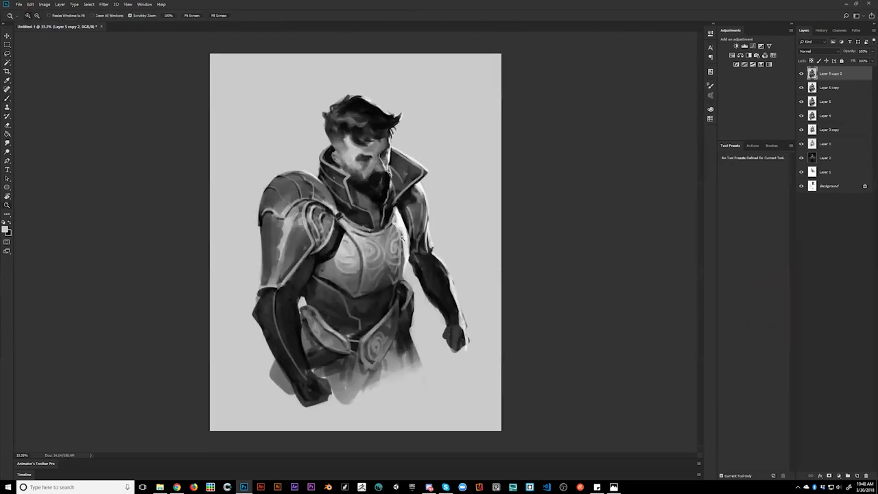
# Shade the lower breastplate with tones sampled from the armour, using a large brush.
pyautogui.press('b')
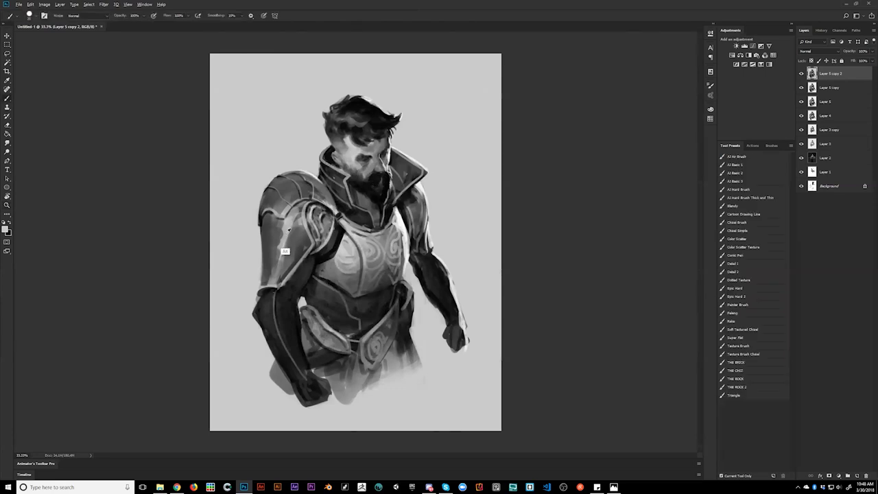
pyautogui.keyDown('alt'); pyautogui.click(250, 296); pyautogui.keyUp('alt')
pyautogui.press('x')
pyautogui.keyDown('alt'); pyautogui.click(334, 273); pyautogui.keyUp('alt')
pyautogui.keyDown('alt'); pyautogui.click(344, 285); pyautogui.keyUp('alt')
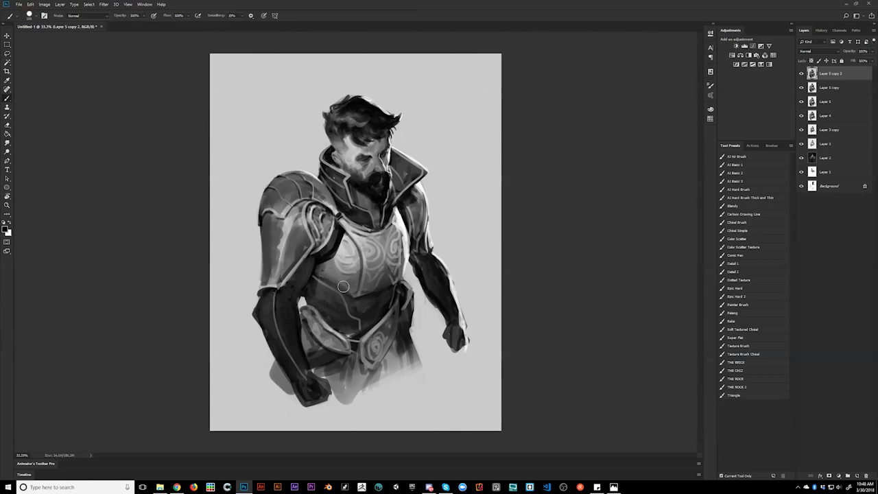
# Repaint the breastplate's lower edge above the waist with a much smaller brush and sampled grey tones.
pyautogui.keyDown('alt'); pyautogui.click(367, 298); pyautogui.keyUp('alt')
pyautogui.press('[')
pyautogui.press('[')
pyautogui.press('[')
pyautogui.press('[')
pyautogui.press('[')
pyautogui.press('[')
pyautogui.press('[')
pyautogui.moveTo(354, 296); pyautogui.dragTo(377, 295)
pyautogui.keyDown('alt'); pyautogui.click(372, 291); pyautogui.keyUp('alt')
pyautogui.moveTo(378, 289); pyautogui.dragTo(370, 292)
# Flip the canvas back and examine the figure's overall values at a reduced size.
pyautogui.press('z')
pyautogui.keyDown('alt'); pyautogui.click(393, 322); pyautogui.keyUp('alt')
pyautogui.keyDown('alt'); pyautogui.click(393, 322); pyautogui.keyUp('alt')
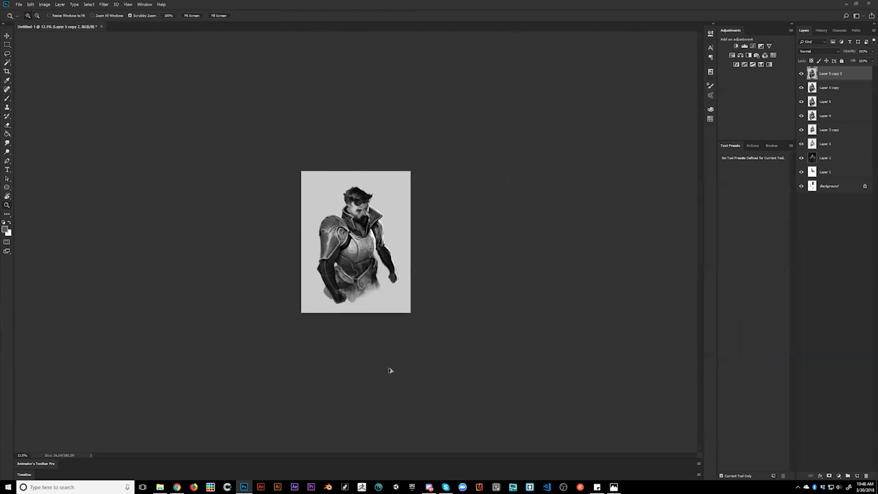
pyautogui.hotkey('ctrl', 'shift', 'h')
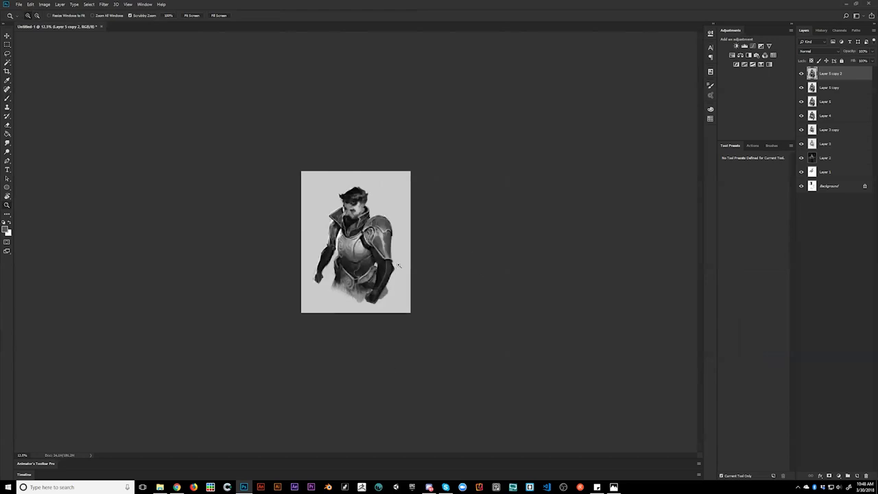
pyautogui.click(357, 291)
pyautogui.click(357, 292)
pyautogui.click(357, 292)
pyautogui.press('b')
pyautogui.keyDown('alt'); pyautogui.click(302, 289); pyautogui.keyUp('alt')
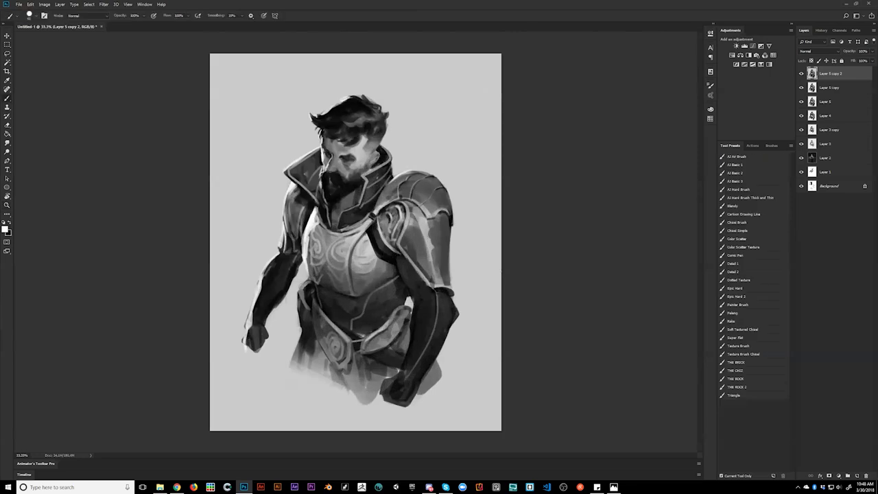
# Darken the painting with Levels by lowering the white output level.
pyautogui.hotkey('ctrl', 'l')
pyautogui.moveTo(624, 184); pyautogui.dragTo(626, 183)
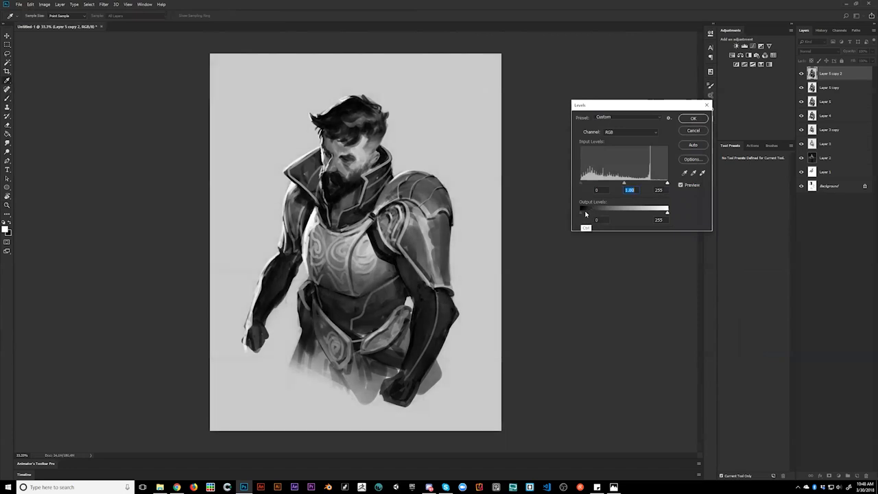
pyautogui.write('1')
pyautogui.click(592, 217)
pyautogui.moveTo(667, 212)
pyautogui.mouseDown()
pyautogui.moveTo(643, 217)
pyautogui.moveTo(659, 217)
pyautogui.mouseUp()
pyautogui.click(693, 119)
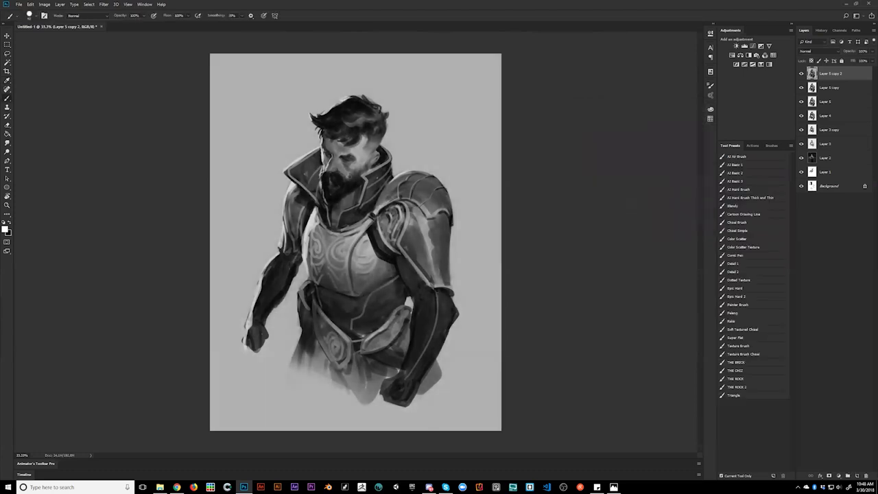
# Reinforce the white rim light on the upper far edge of the breastplate.
pyautogui.press('x')
pyautogui.press('x')
pyautogui.moveTo(313, 214); pyautogui.dragTo(307, 229)
pyautogui.moveTo(314, 208); pyautogui.dragTo(306, 228)
pyautogui.press('[')
pyautogui.press(']')
# Mirror the canvas and strengthen the white rim light on the far upper arm, collar tip, hair and face.
pyautogui.hotkey('ctrl', 'shift', 'h')
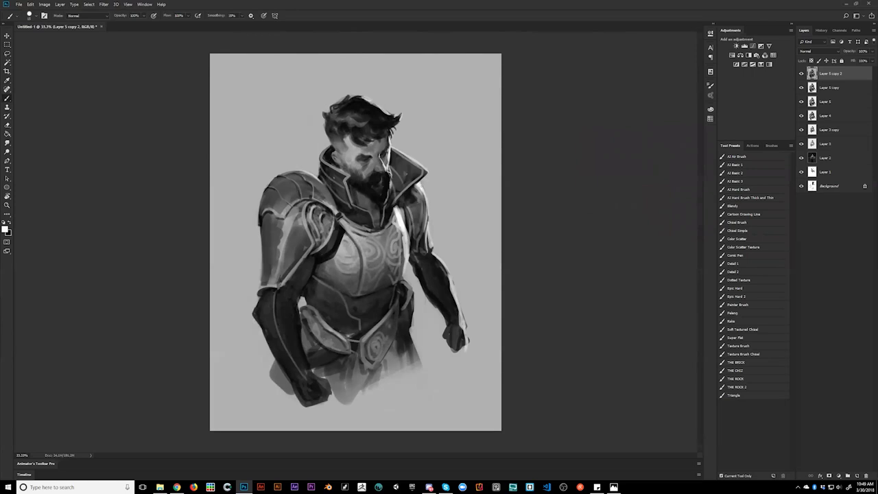
pyautogui.moveTo(423, 193); pyautogui.dragTo(429, 238)
pyautogui.moveTo(410, 158); pyautogui.dragTo(427, 173)
pyautogui.moveTo(370, 100); pyautogui.dragTo(388, 106)
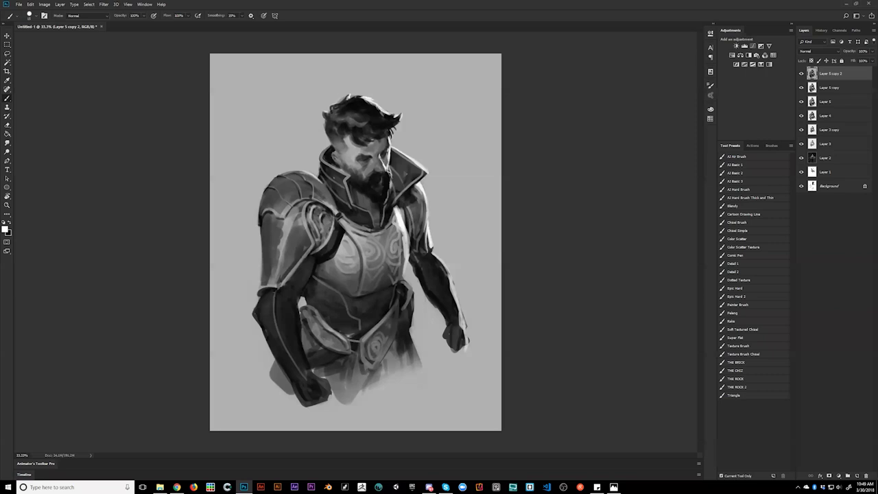
pyautogui.moveTo(378, 151); pyautogui.dragTo(384, 162)
# Flip the canvas back and refine the white rim light along the face's far edge, moustache and beard.
pyautogui.press('z')
pyautogui.keyDown('alt'); pyautogui.click(392, 209); pyautogui.keyUp('alt')
pyautogui.hotkey('ctrl', 'f')
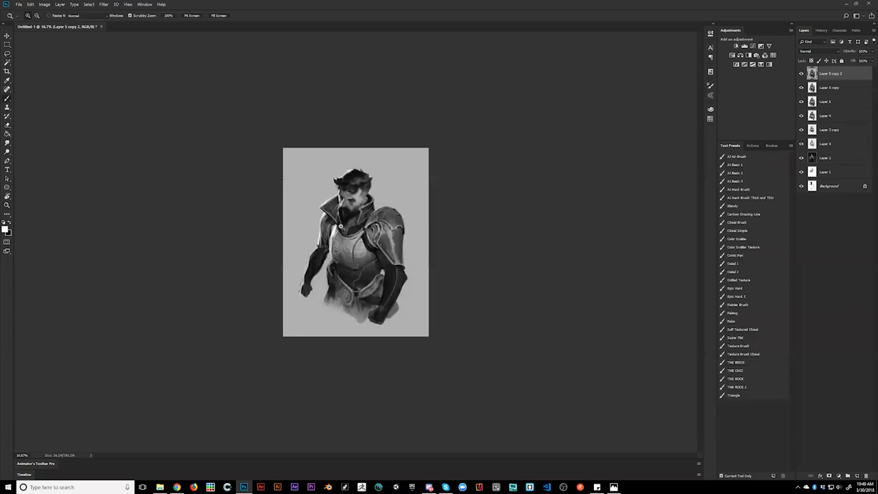
pyautogui.keyDown('ctrl'); pyautogui.click(341, 223); pyautogui.keyUp('ctrl')
pyautogui.keyDown('ctrl'); pyautogui.click(341, 222); pyautogui.keyUp('ctrl')
pyautogui.moveTo(305, 137); pyautogui.dragTo(300, 149)
pyautogui.press('[')
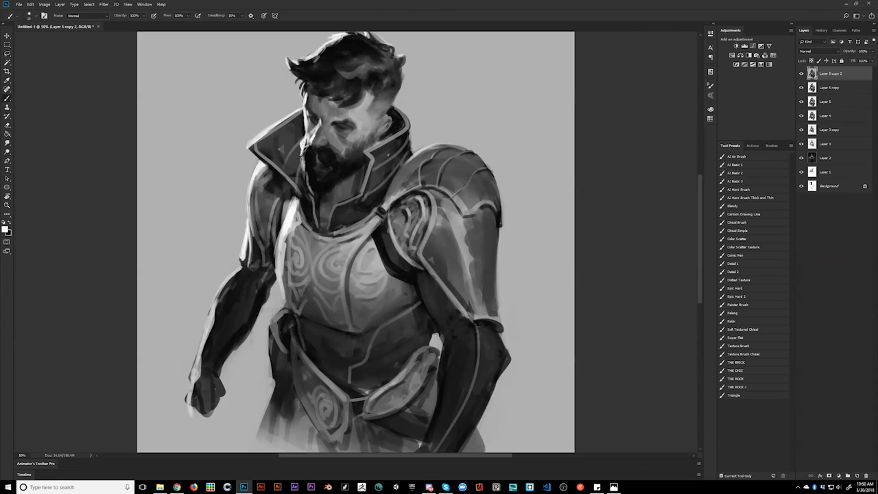
pyautogui.moveTo(301, 158); pyautogui.dragTo(308, 189)
pyautogui.moveTo(305, 153); pyautogui.dragTo(306, 156)
pyautogui.press('z')
pyautogui.keyDown('alt'); pyautogui.click(319, 202); pyautogui.keyUp('alt')
pyautogui.keyDown('alt'); pyautogui.click(319, 202); pyautogui.keyUp('alt')
pyautogui.keyDown('alt'); pyautogui.click(319, 202); pyautogui.keyUp('alt')
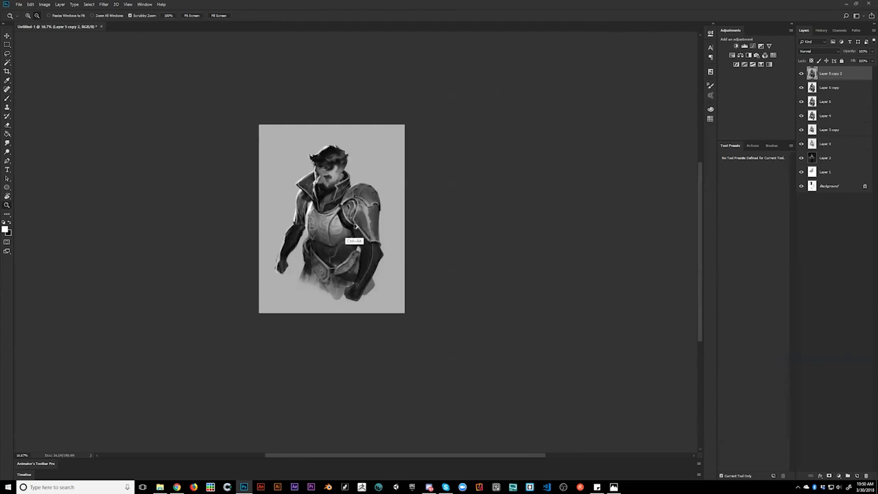
# Mirror the canvas and paint a white rim light along the edge of the far hip plate.
pyautogui.hotkey('ctrl', 'alt', 'f')
pyautogui.press('b')
pyautogui.press('z')
pyautogui.click(346, 192)
pyautogui.press('b')
pyautogui.press('x')
pyautogui.press('x')
pyautogui.press(']')
pyautogui.press(']')
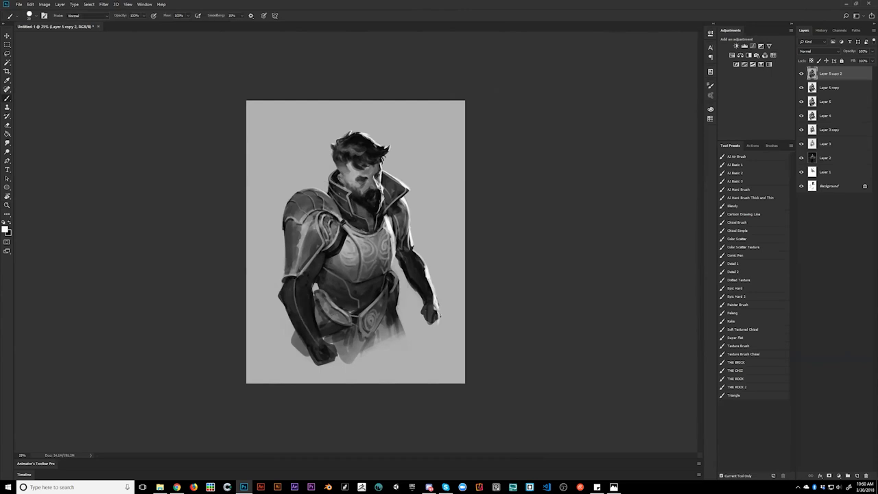
pyautogui.keyDown('alt'); pyautogui.click(445, 337); pyautogui.keyUp('alt')
pyautogui.press('d')
pyautogui.press('x')
pyautogui.moveTo(398, 276); pyautogui.dragTo(394, 310)
# Paint small white highlights where the waist armour meets the far hip plate.
pyautogui.keyDown('alt'); pyautogui.click(375, 300); pyautogui.keyUp('alt')
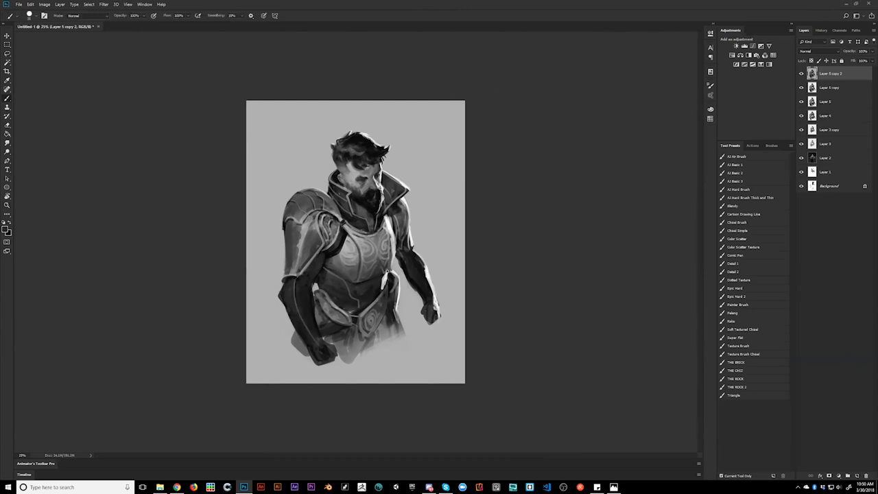
pyautogui.keyDown('alt'); pyautogui.click(381, 302); pyautogui.keyUp('alt')
pyautogui.keyDown('alt'); pyautogui.click(379, 304); pyautogui.keyUp('alt')
pyautogui.moveTo(384, 278); pyautogui.dragTo(380, 289)
pyautogui.press('d')
pyautogui.press('x')
pyautogui.press('x')
pyautogui.press('x')
pyautogui.press('[')
pyautogui.press(']')
pyautogui.moveTo(389, 279); pyautogui.dragTo(386, 289)
# Flip the canvas back and paint white rim light down the far thigh with a black shadow beside it.
pyautogui.hotkey('ctrl', 'shift', 'h')
pyautogui.press('z')
pyautogui.click(331, 282)
pyautogui.press('b')
pyautogui.press('x')
pyautogui.press('x')
pyautogui.moveTo(302, 336)
pyautogui.mouseDown()
pyautogui.moveTo(295, 360)
pyautogui.moveTo(305, 373)
pyautogui.mouseUp()
pyautogui.press(']')
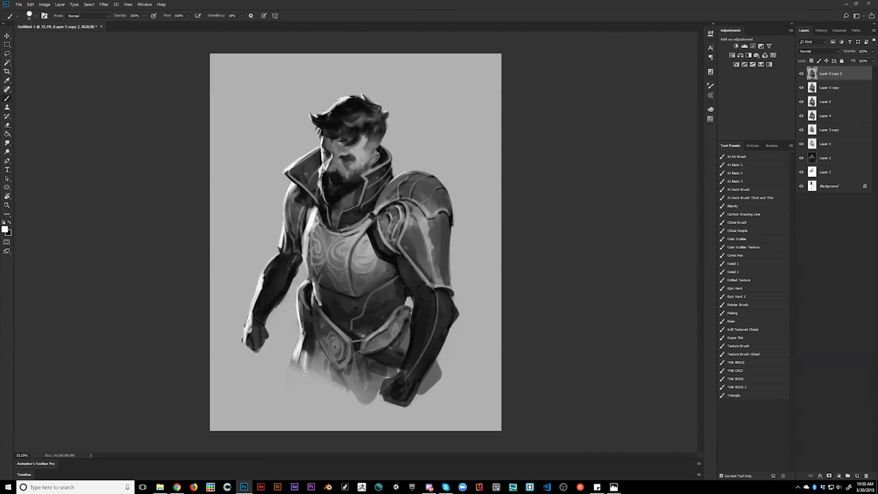
pyautogui.press('x')
pyautogui.moveTo(314, 344); pyautogui.dragTo(322, 360)
# Add a thin white highlight along the inner edge of the far hip plate with a smaller brush.
pyautogui.press('[')
pyautogui.press('[')
pyautogui.press('[')
pyautogui.press('[')
pyautogui.press('[')
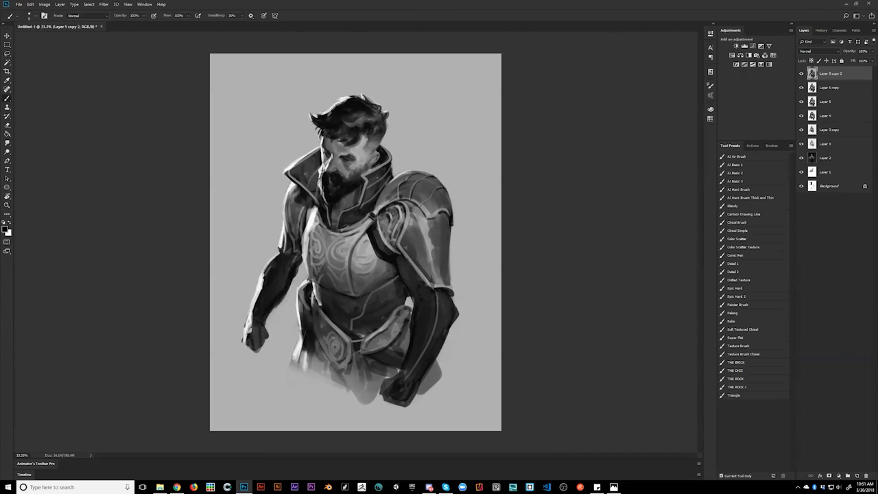
pyautogui.press('x')
pyautogui.moveTo(312, 303); pyautogui.dragTo(316, 326)
pyautogui.press(']')
pyautogui.press(']')
pyautogui.press(']')
# Mirror the canvas and try stronger white light along the breastplate's upper far edge.
pyautogui.hotkey('ctrl', 'shift', 'h')
pyautogui.press('x')
pyautogui.press('x')
pyautogui.moveTo(396, 207); pyautogui.dragTo(398, 213)
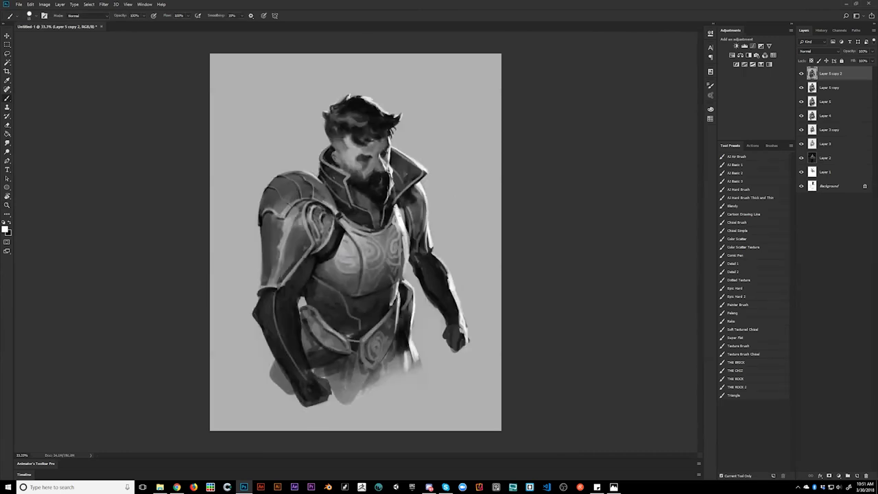
pyautogui.moveTo(399, 210); pyautogui.dragTo(409, 238)
pyautogui.hotkey('ctrl', 'alt', 'z')
# Paint dark tones along the breastplate's far edge and blend its upper corner beneath the collar with sampled grey.
pyautogui.press('r')
pyautogui.press('b')
pyautogui.press('x')
pyautogui.moveTo(407, 228); pyautogui.dragTo(407, 273)
pyautogui.keyDown('alt'); pyautogui.click(411, 273); pyautogui.keyUp('alt')
pyautogui.keyDown('alt'); pyautogui.click(397, 203); pyautogui.keyUp('alt')
pyautogui.press(']')
pyautogui.moveTo(397, 205); pyautogui.dragTo(392, 214)
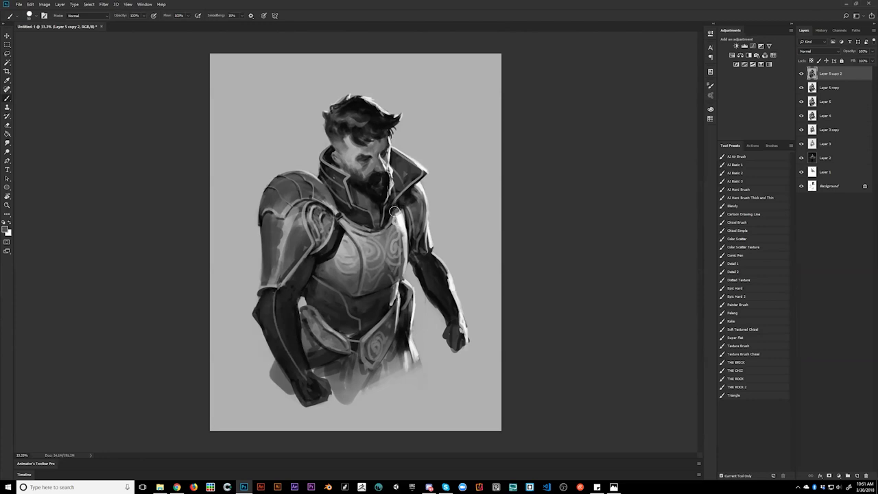
# Flip the canvas back and check the whole figure at reduced size.
pyautogui.press('z')
pyautogui.keyDown('alt'); pyautogui.click(409, 193); pyautogui.keyUp('alt')
pyautogui.click(407, 194)
pyautogui.press('b')
pyautogui.press('z')
pyautogui.keyDown('alt'); pyautogui.click(409, 261); pyautogui.keyUp('alt')
pyautogui.keyDown('alt'); pyautogui.click(410, 261); pyautogui.keyUp('alt')
pyautogui.hotkey('ctrl', 'f')
pyautogui.press('b')
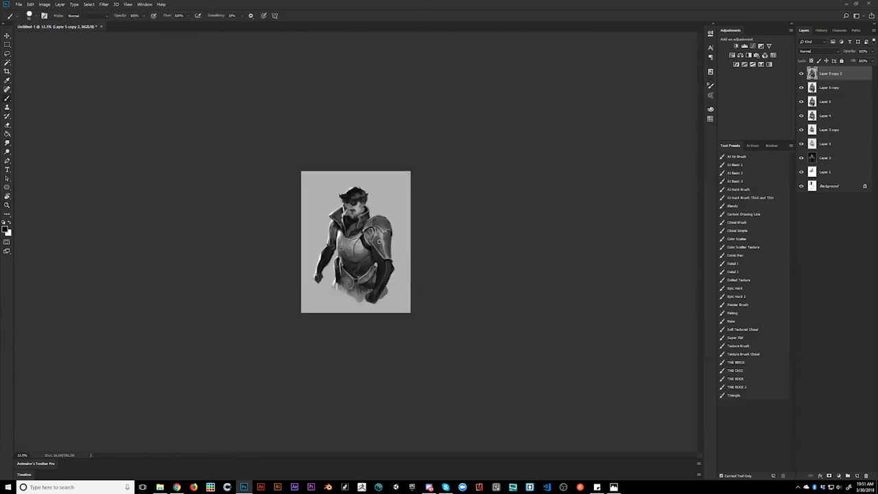
pyautogui.press('z')
pyautogui.click(356, 251)
pyautogui.press('b')
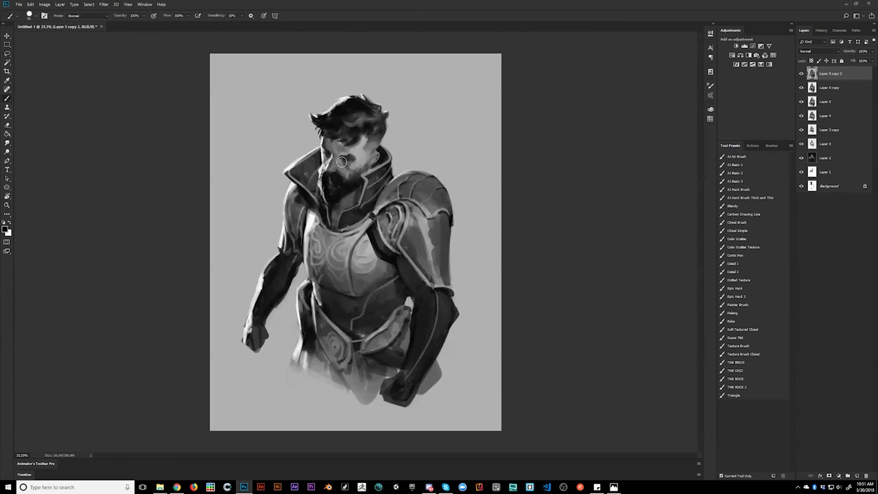
# Stamp all visible layers into a new merged layer at the top of the stack.
pyautogui.press('r')
pyautogui.scroll(1, 340, 164)
pyautogui.hotkey('ctrl', 'alt', 'shift')
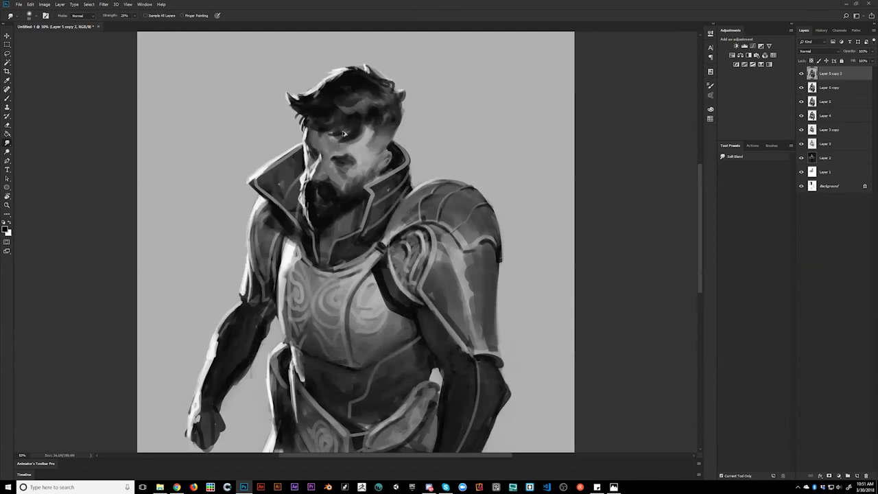
pyautogui.hotkey('ctrl', 'alt', 'shift', 'e')
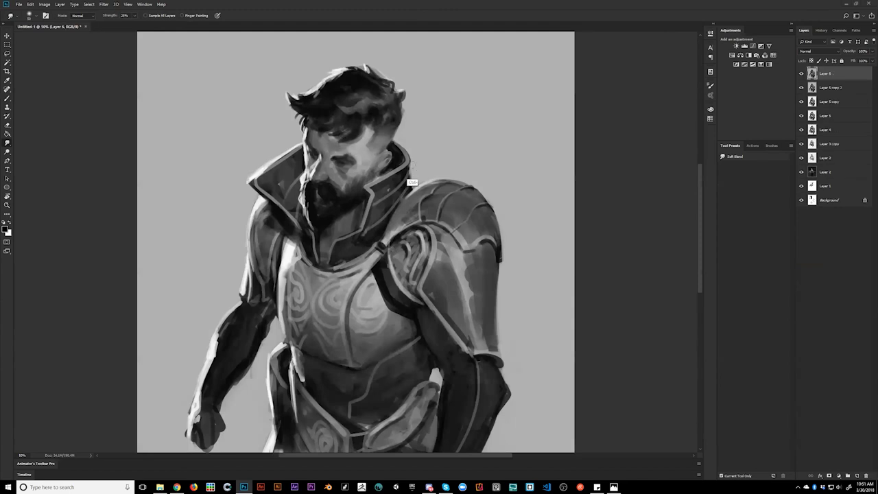
pyautogui.press('b')
pyautogui.press('b')
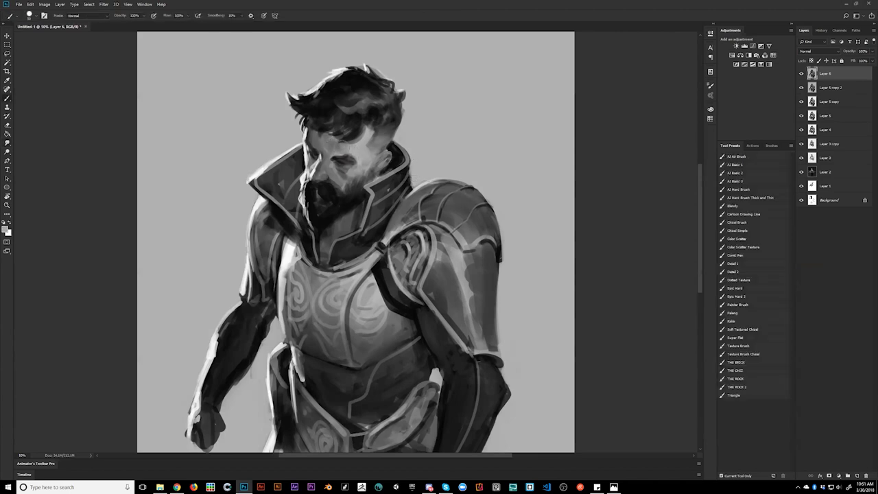
# Repaint both eye areas with sampled greys and a smaller brush, defining the near eye and the far socket.
pyautogui.keyDown('alt'); pyautogui.click(337, 146); pyautogui.keyUp('alt')
pyautogui.moveTo(335, 160); pyautogui.dragTo(345, 159)
pyautogui.press('[')
pyautogui.press('[')
pyautogui.press('[')
pyautogui.keyDown('alt'); pyautogui.click(323, 169); pyautogui.keyUp('alt')
pyautogui.moveTo(310, 149); pyautogui.dragTo(316, 153)
pyautogui.keyDown('alt'); pyautogui.click(355, 189); pyautogui.keyUp('alt')
pyautogui.keyDown('alt'); pyautogui.click(355, 192); pyautogui.keyUp('alt')
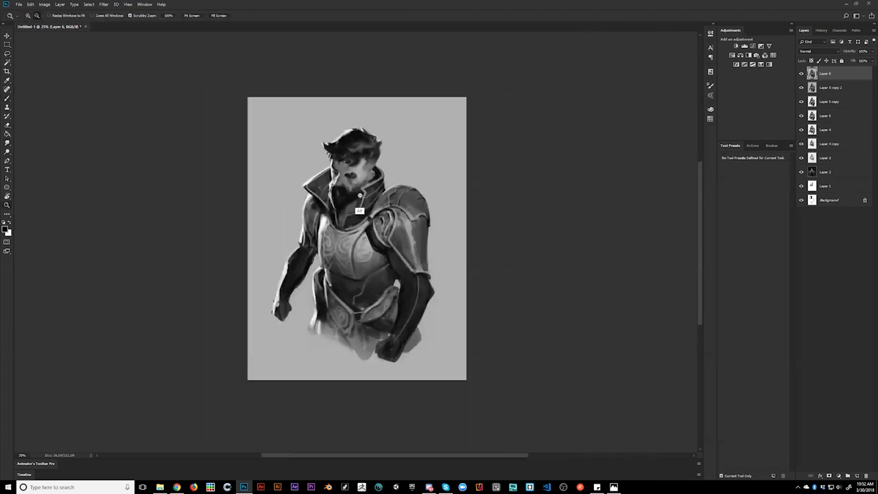
pyautogui.keyDown('alt'); pyautogui.click(356, 194); pyautogui.keyUp('alt')
# Mirror the canvas and refine the near brow, eye and cheek with tones sampled from the face.
pyautogui.hotkey('ctrl', 'shift', 'h')
pyautogui.hotkey('ctrl', '+')
pyautogui.hotkey('ctrl', '+')
pyautogui.hotkey('ctrl', '+')
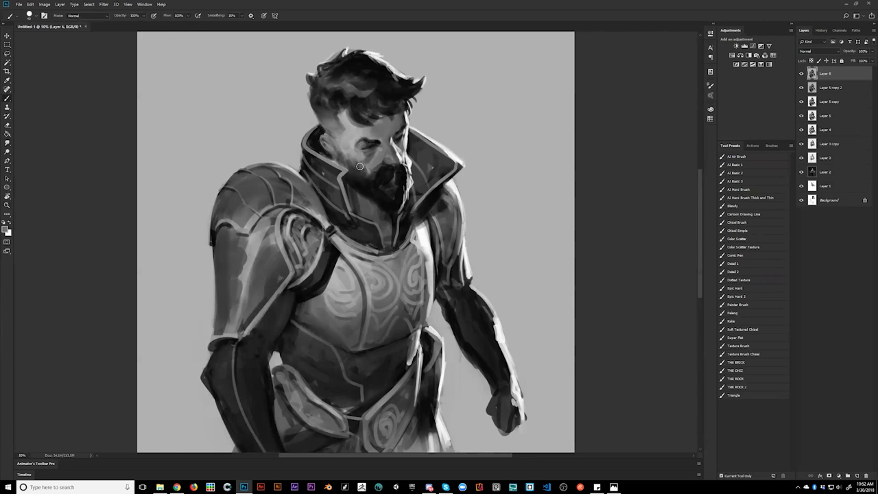
pyautogui.press('alt')
pyautogui.keyDown('alt'); pyautogui.click(384, 145); pyautogui.keyUp('alt')
pyautogui.press('alt')
pyautogui.keyDown('alt'); pyautogui.click(383, 125); pyautogui.keyUp('alt')
pyautogui.moveTo(380, 128); pyautogui.dragTo(371, 131)
pyautogui.keyDown('alt'); pyautogui.click(367, 157); pyautogui.keyUp('alt')
pyautogui.moveTo(366, 157); pyautogui.dragTo(370, 163)
pyautogui.keyDown('alt'); pyautogui.click(381, 145); pyautogui.keyUp('alt')
# Flip the canvas back and check the reworked face at reduced and enlarged size.
pyautogui.press('z')
pyautogui.keyDown('alt'); pyautogui.click(391, 174); pyautogui.keyUp('alt')
pyautogui.keyDown('alt'); pyautogui.click(390, 175); pyautogui.keyUp('alt')
pyautogui.keyDown('alt'); pyautogui.click(391, 178); pyautogui.keyUp('alt')
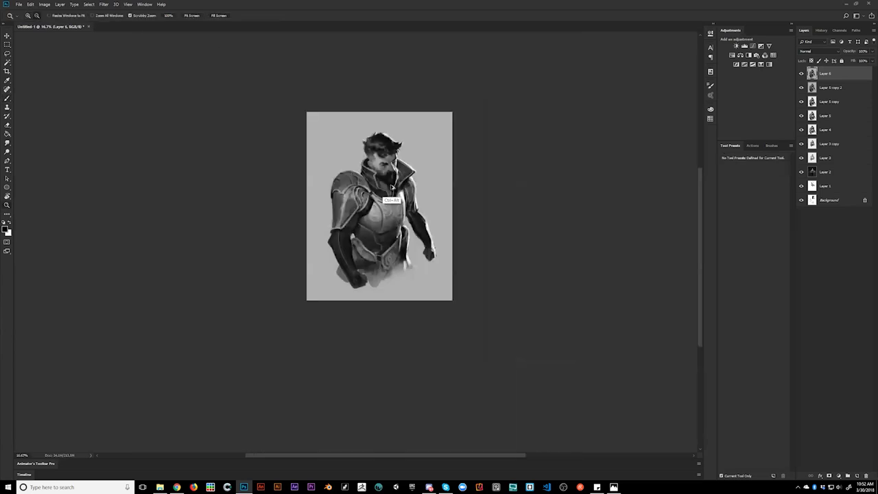
pyautogui.hotkey('ctrl', 'shift', 'h')
pyautogui.press('b')
pyautogui.press('z')
pyautogui.click(377, 175)
pyautogui.click(377, 177)
pyautogui.click(376, 167)
pyautogui.press('b')
pyautogui.press('b')
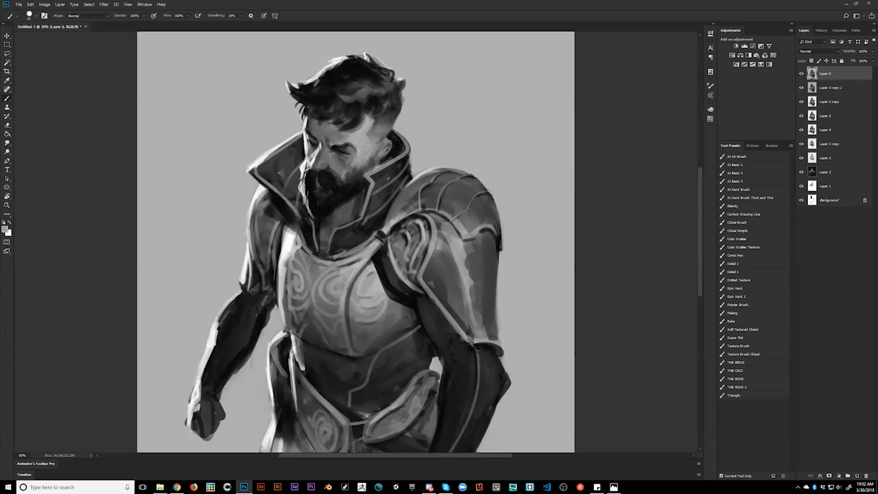
pyautogui.press('r')
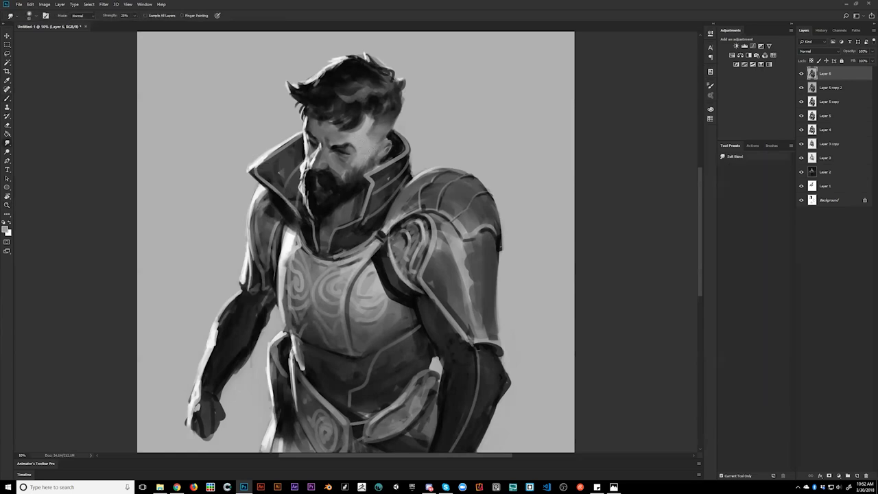
# Paint a white vertical highlight down the near upper-arm plate.
pyautogui.press('z')
pyautogui.keyDown('alt'); pyautogui.click(365, 185); pyautogui.keyUp('alt')
pyautogui.keyDown('alt'); pyautogui.click(364, 185); pyautogui.keyUp('alt')
pyautogui.keyDown('alt'); pyautogui.click(364, 185); pyautogui.keyUp('alt')
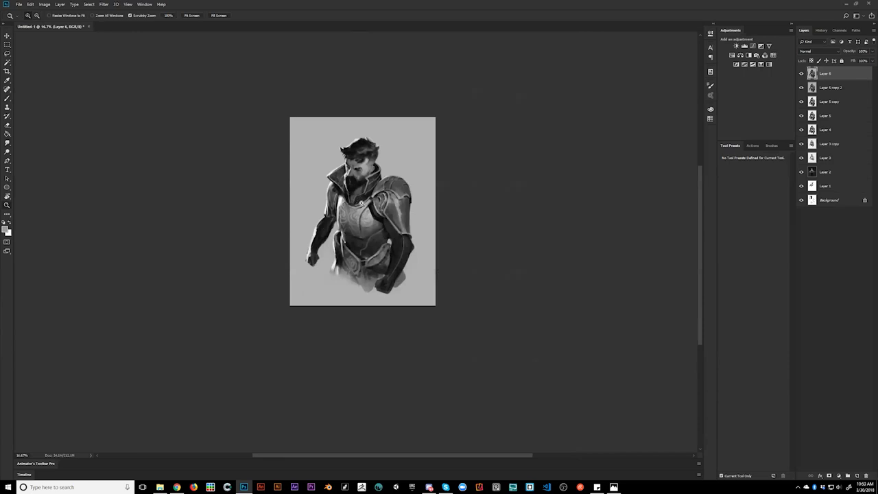
pyautogui.click(362, 213)
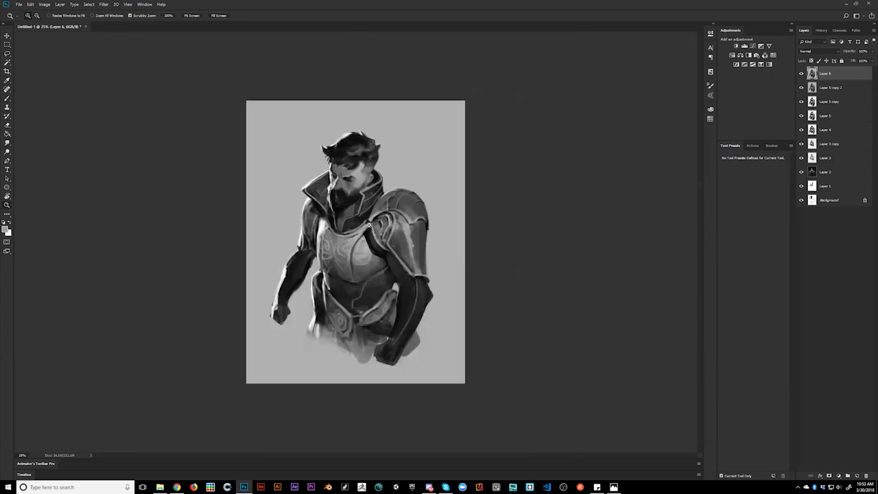
pyautogui.click(370, 220)
pyautogui.press('b')
pyautogui.press('x')
pyautogui.moveTo(417, 209); pyautogui.dragTo(433, 251)
pyautogui.keyDown('alt'); pyautogui.click(420, 231); pyautogui.keyUp('alt')
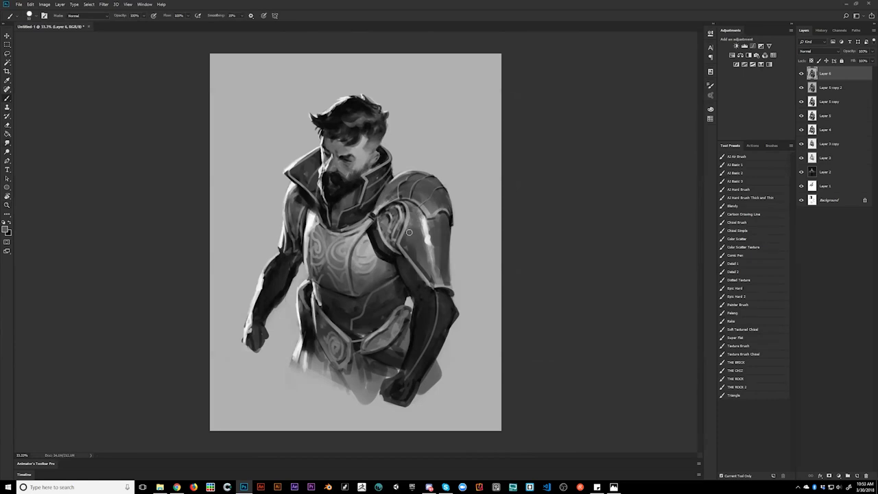
# Darken the inner lower edge of the near upper-arm plate with black.
pyautogui.press('d')
pyautogui.moveTo(401, 251); pyautogui.dragTo(432, 290)
pyautogui.press('z')
pyautogui.keyDown('alt'); pyautogui.click(431, 313); pyautogui.keyUp('alt')
pyautogui.keyDown('alt'); pyautogui.click(430, 310); pyautogui.keyUp('alt')
pyautogui.click(425, 236)
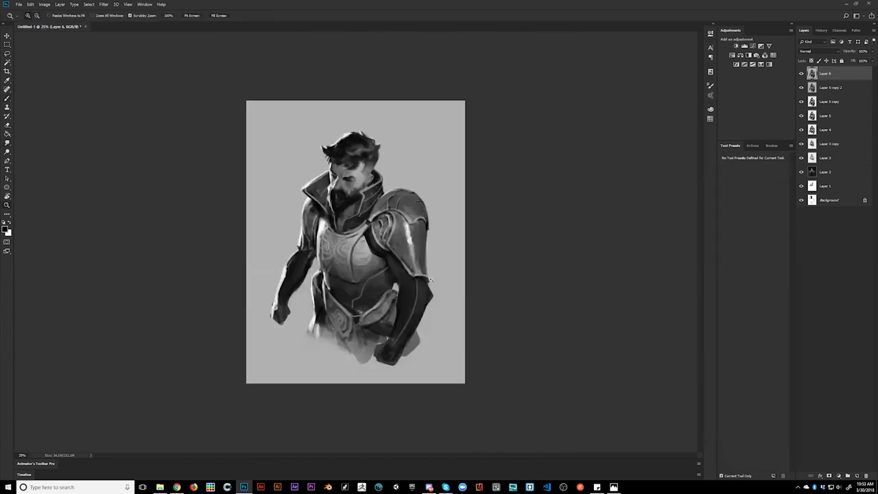
pyautogui.hotkey('ctrl', 'f')
pyautogui.hotkey('ctrl', 'h')
# Set the brush mode to Color Dodge and brighten the near shoulder plate, upper-arm plate and breastplate with white.
pyautogui.press('b')
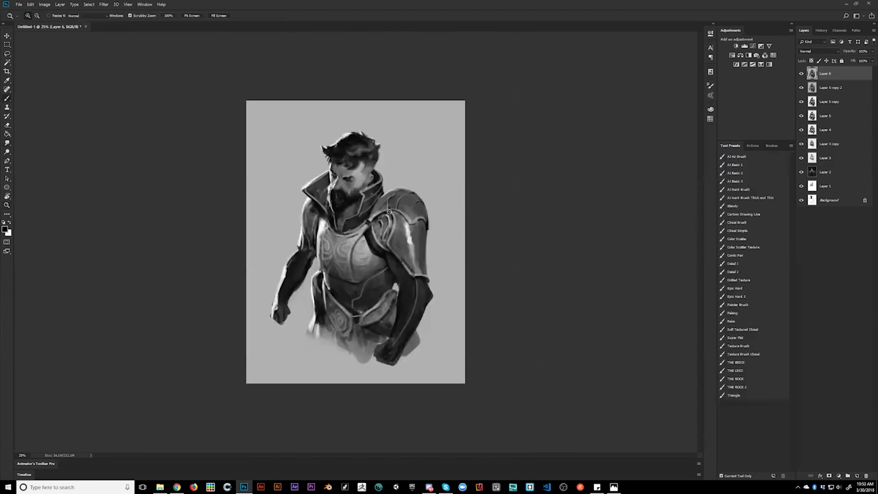
pyautogui.hotkey('shift', 'alt', 'd')
pyautogui.press('x')
pyautogui.moveTo(404, 201)
pyautogui.mouseDown()
pyautogui.moveTo(381, 207)
pyautogui.moveTo(410, 212)
pyautogui.moveTo(407, 220)
pyautogui.moveTo(393, 198)
pyautogui.moveTo(420, 250)
pyautogui.moveTo(407, 264)
pyautogui.moveTo(411, 281)
pyautogui.mouseUp()
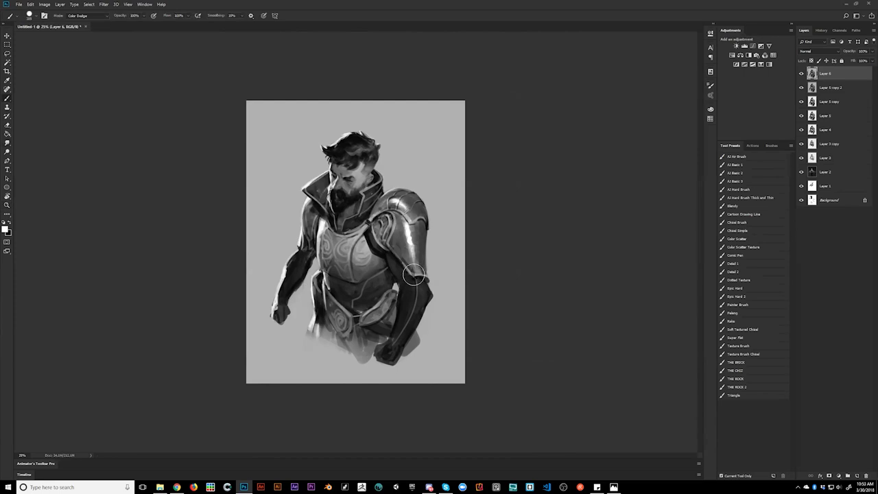
pyautogui.moveTo(366, 234)
pyautogui.mouseDown()
pyautogui.moveTo(343, 274)
pyautogui.moveTo(356, 281)
pyautogui.moveTo(347, 258)
pyautogui.mouseUp()
pyautogui.press(']')
pyautogui.press(']')
pyautogui.press(']')
pyautogui.press(']')
pyautogui.moveTo(370, 161)
pyautogui.mouseDown()
pyautogui.moveTo(347, 206)
pyautogui.moveTo(369, 160)
pyautogui.moveTo(346, 203)
pyautogui.moveTo(371, 193)
pyautogui.mouseUp()
pyautogui.hotkey('ctrl', 'z')
# Add smaller Color Dodge highlights to the trim between the near shoulder plate and the breastplate.
pyautogui.press('[')
pyautogui.press('[')
pyautogui.press('[')
pyautogui.press('[')
pyautogui.press('[')
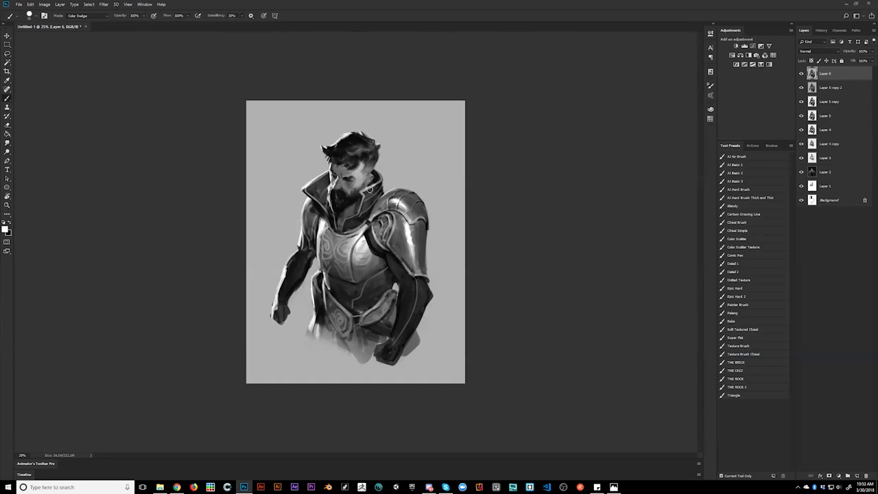
pyautogui.moveTo(394, 215); pyautogui.dragTo(381, 240)
# Mirror the canvas and brighten the near hip plate's upper trim with Color Dodge strokes.
pyautogui.press('z')
pyautogui.keyDown('alt'); pyautogui.click(381, 293); pyautogui.keyUp('alt')
pyautogui.keyDown('alt'); pyautogui.click(382, 295); pyautogui.keyUp('alt')
pyautogui.hotkey('ctrl', 'shift', 'h')
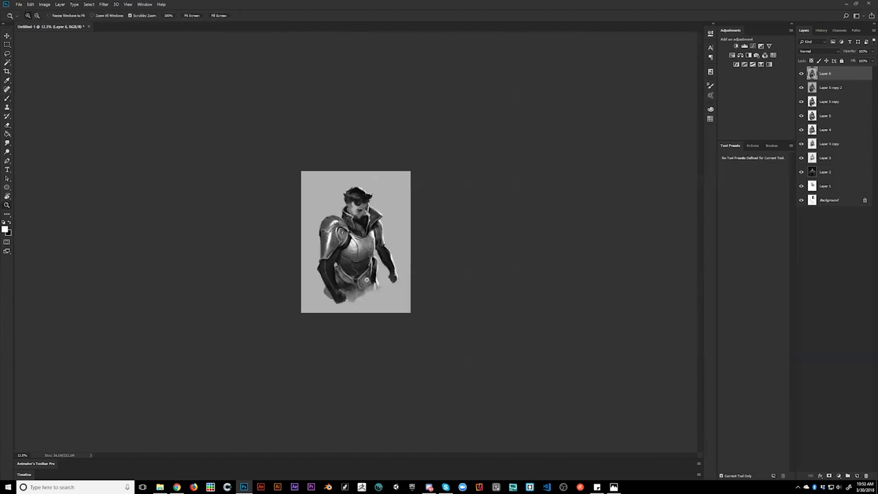
pyautogui.click(362, 282)
pyautogui.press('b')
pyautogui.moveTo(334, 302); pyautogui.dragTo(346, 315)
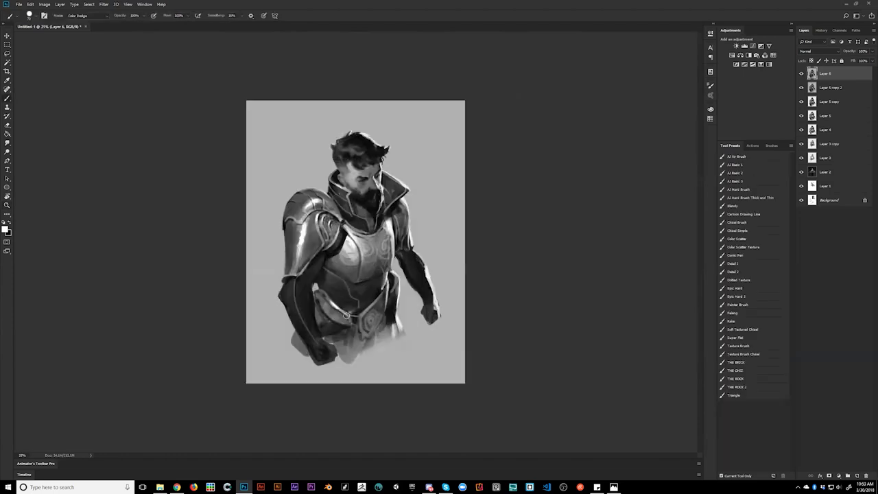
# Flip the canvas back to its original orientation with the brush ready for painting.
pyautogui.press('z')
pyautogui.hotkey('ctrl', '+')
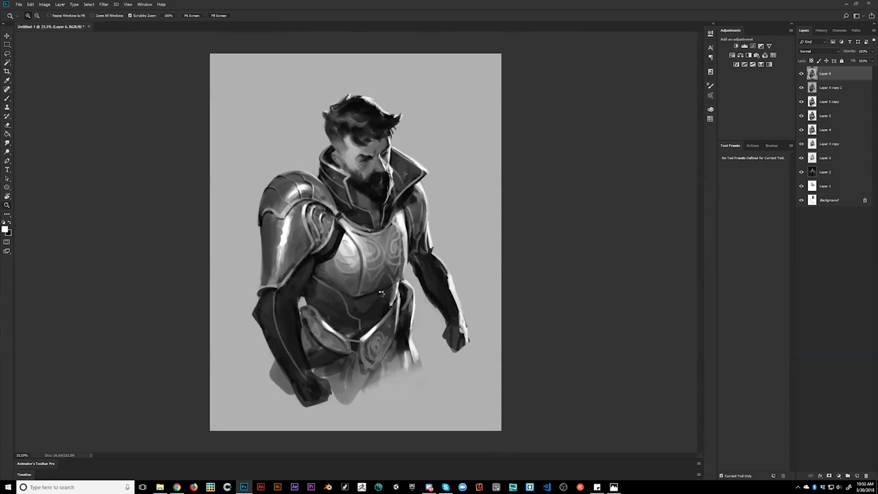
pyautogui.hotkey('ctrl', 'shift', 'h')
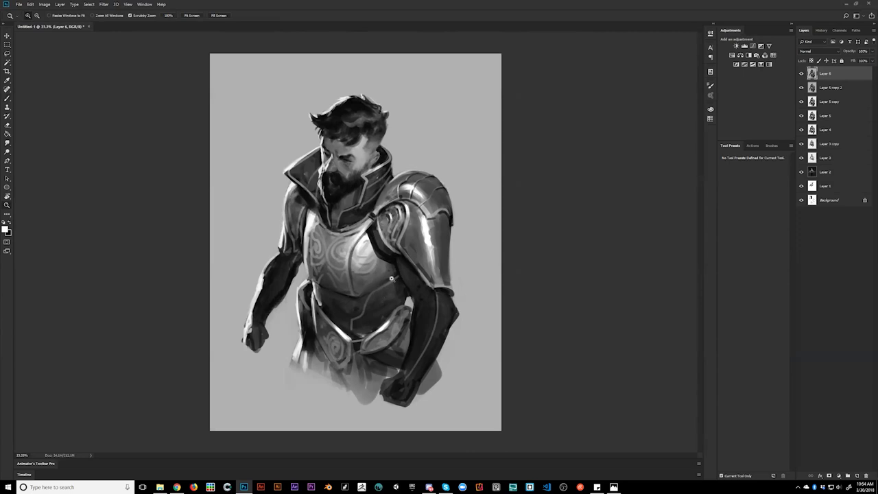
pyautogui.press('b')
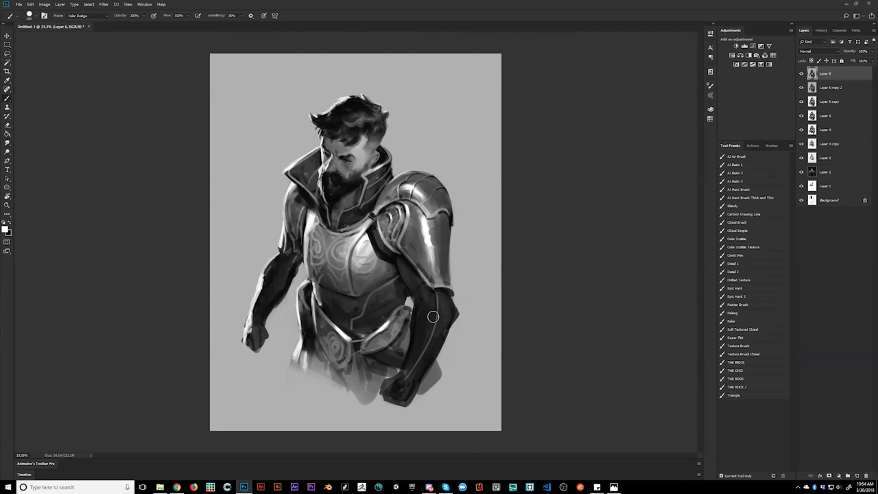
# Check the armour highlights on the whole figure at reduced size.
pyautogui.press(']')
pyautogui.press(']')
pyautogui.press('z')
pyautogui.keyDown('alt'); pyautogui.click(415, 370); pyautogui.keyUp('alt')
pyautogui.keyDown('alt'); pyautogui.click(419, 358); pyautogui.keyUp('alt')
pyautogui.click(421, 349)
pyautogui.click(422, 342)
pyautogui.press('b')
pyautogui.press('r')
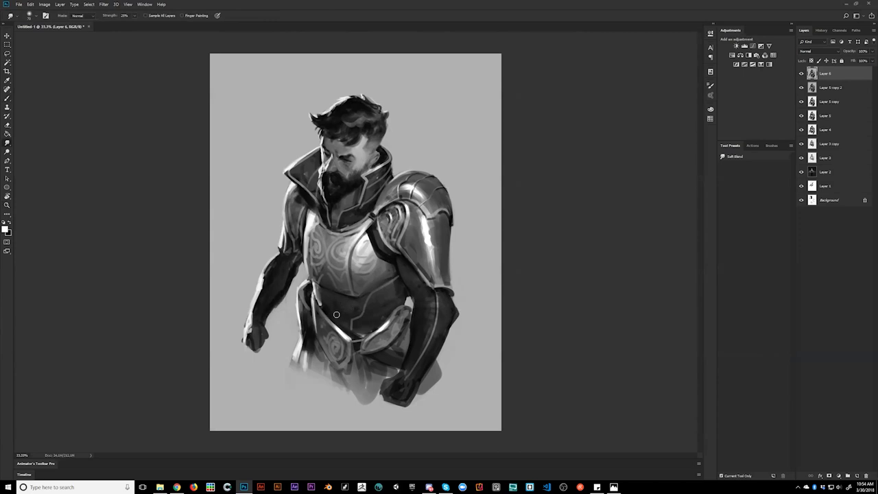
pyautogui.press('z')
pyautogui.keyDown('alt'); pyautogui.click(355, 328); pyautogui.keyUp('alt')
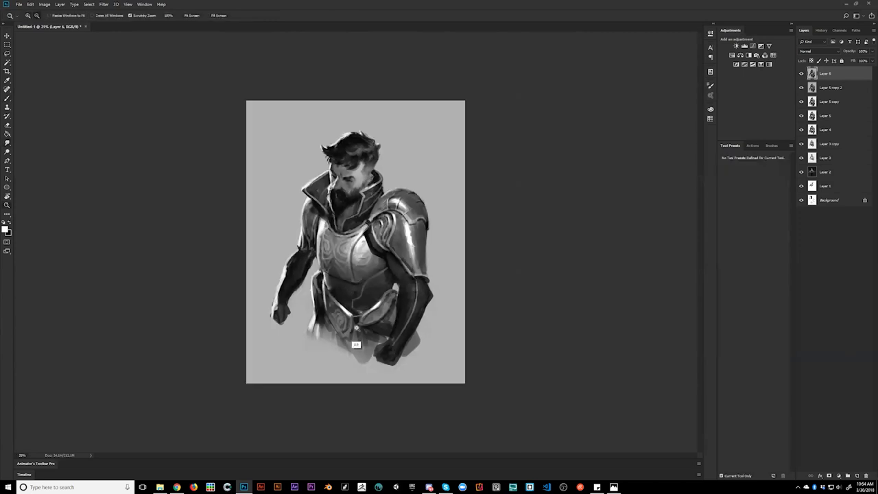
pyautogui.keyDown('alt'); pyautogui.click(356, 328); pyautogui.keyUp('alt')
pyautogui.keyDown('alt'); pyautogui.click(355, 328); pyautogui.keyUp('alt')
# Mirror the canvas and add Color Dodge strokes to the far side of the collar and the face.
pyautogui.hotkey('ctrl', 'shift', 'h')
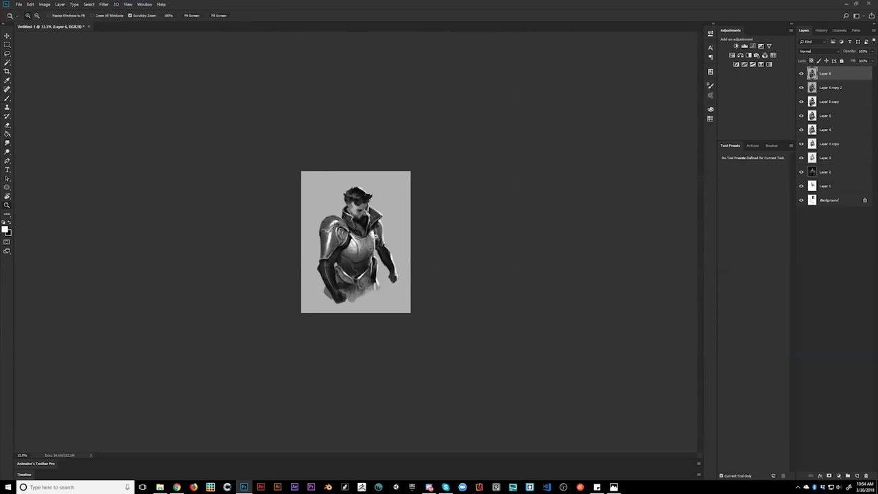
pyautogui.click(375, 236)
pyautogui.click(375, 238)
pyautogui.click(377, 242)
pyautogui.press('b')
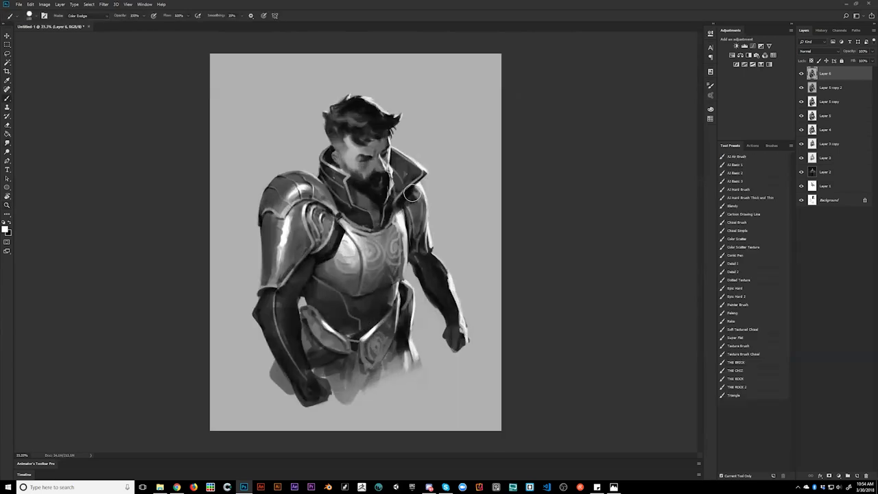
pyautogui.moveTo(412, 193)
pyautogui.mouseDown()
pyautogui.moveTo(406, 201)
pyautogui.moveTo(399, 187)
pyautogui.mouseUp()
pyautogui.moveTo(361, 156)
pyautogui.mouseDown()
pyautogui.moveTo(351, 141)
pyautogui.moveTo(362, 161)
pyautogui.moveTo(375, 148)
pyautogui.moveTo(384, 165)
pyautogui.moveTo(377, 195)
pyautogui.mouseUp()
# Review the figure at thumbnail size and flip the canvas back to its original orientation.
pyautogui.press('z')
pyautogui.keyDown('alt'); pyautogui.click(379, 275); pyautogui.keyUp('alt')
pyautogui.keyDown('alt'); pyautogui.click(379, 275); pyautogui.keyUp('alt')
pyautogui.keyDown('alt'); pyautogui.click(379, 275); pyautogui.keyUp('alt')
pyautogui.keyDown('alt'); pyautogui.click(379, 275); pyautogui.keyUp('alt')
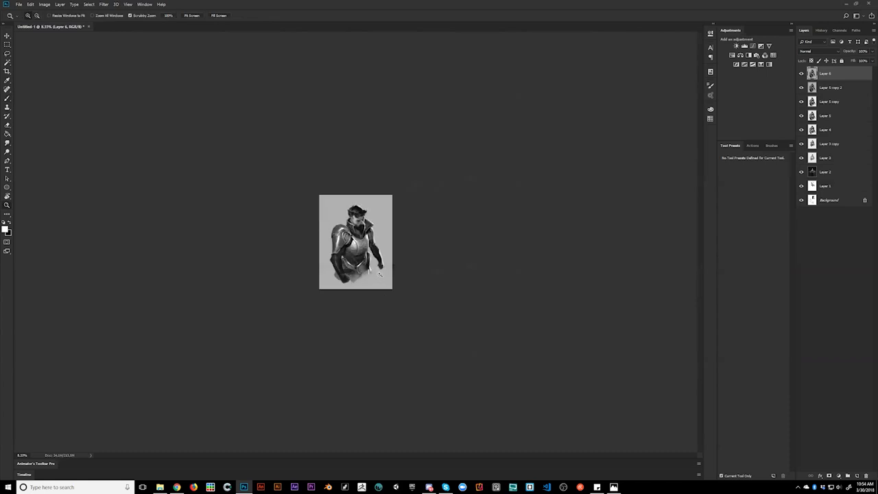
pyautogui.hotkey('ctrl', 'h')
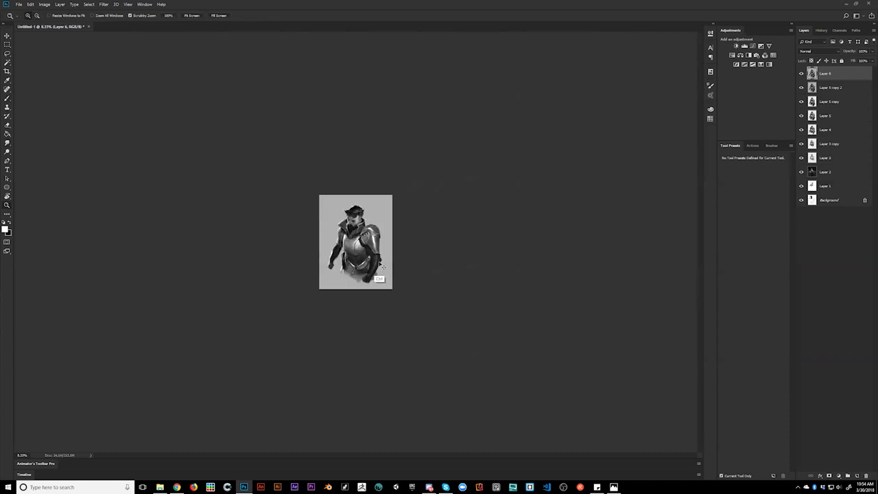
pyautogui.click(373, 224)
pyautogui.click(373, 224)
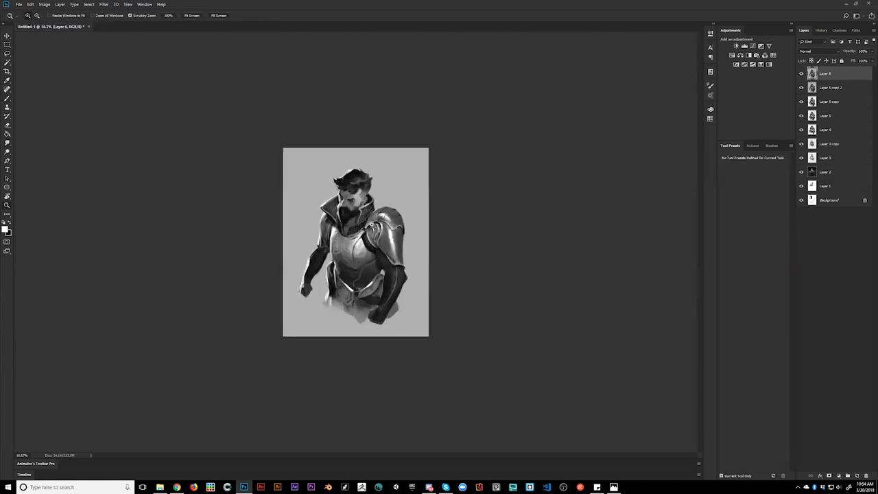
pyautogui.click(374, 223)
pyautogui.press('b')
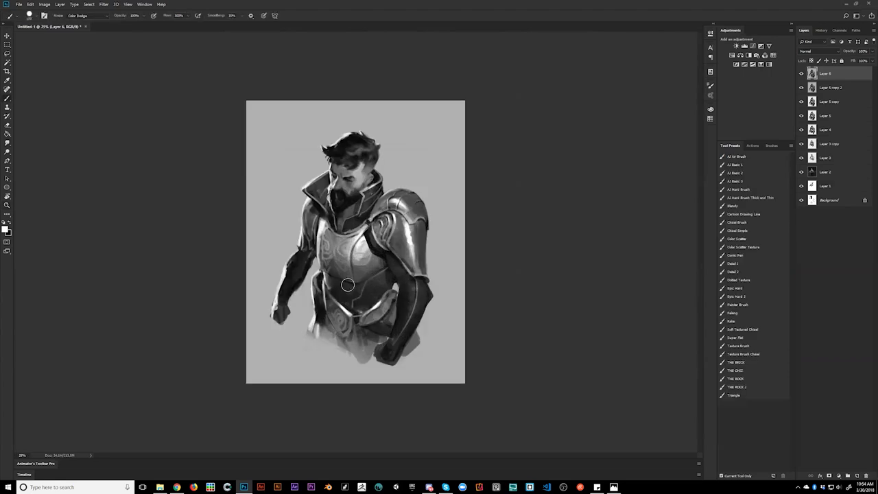
# Try a Color Dodge stroke on the cloth below the waist armour.
pyautogui.press('[')
pyautogui.press('[')
pyautogui.press('[')
pyautogui.press('[')
pyautogui.press('[')
pyautogui.moveTo(364, 331)
pyautogui.mouseDown()
pyautogui.moveTo(376, 339)
pyautogui.moveTo(351, 347)
pyautogui.moveTo(368, 341)
pyautogui.mouseUp()
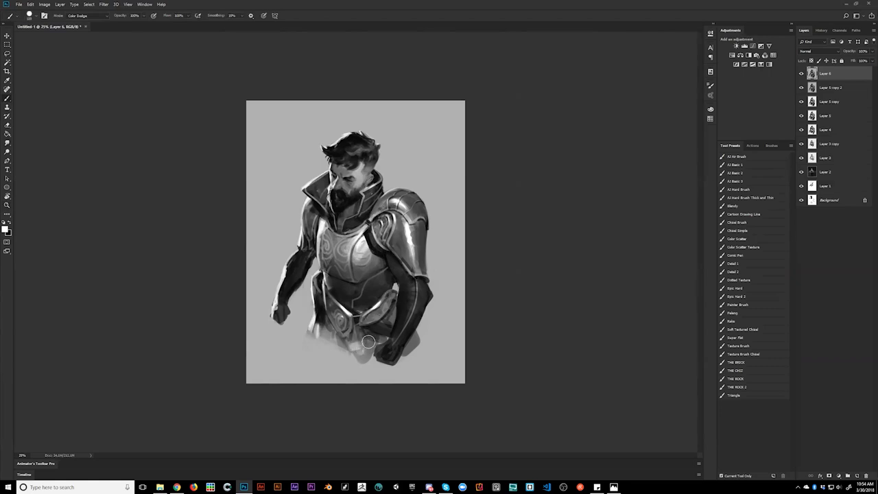
pyautogui.hotkey('ctrl', 'z')
# Reduce the brush size and check the figure's balance at a small scale with the canvas flipped.
pyautogui.press('[')
pyautogui.press('[')
pyautogui.press('[')
pyautogui.press('[')
pyautogui.press('[')
pyautogui.press('z')
pyautogui.hotkey('ctrl', '-')
pyautogui.hotkey('ctrl', '-')
pyautogui.hotkey('ctrl', 'shift', 'h')
pyautogui.keyDown('ctrl'); pyautogui.click(371, 257); pyautogui.keyUp('ctrl')
pyautogui.keyDown('ctrl'); pyautogui.click(371, 257); pyautogui.keyUp('ctrl')
pyautogui.keyDown('ctrl'); pyautogui.click(371, 257); pyautogui.keyUp('ctrl')
pyautogui.press('[')
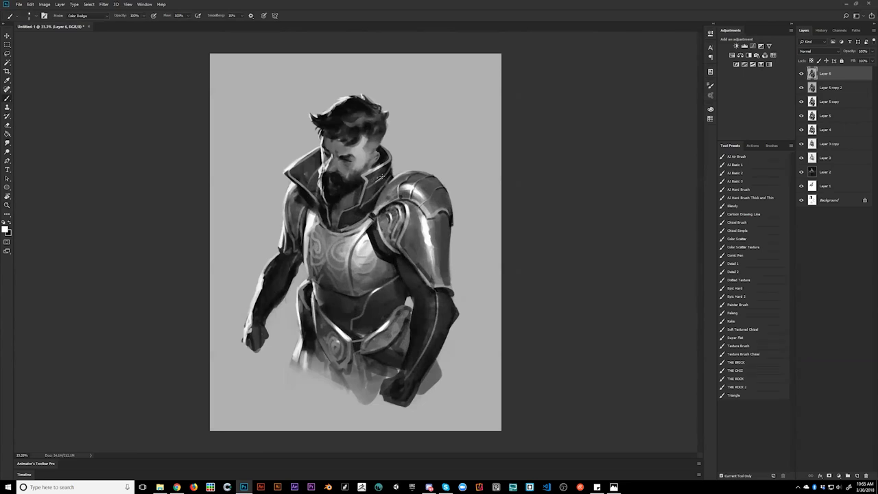
# Brighten the trim at the tip of the far collar flap with a small Color Dodge stroke.
pyautogui.press(']')
pyautogui.press(']')
pyautogui.press('z')
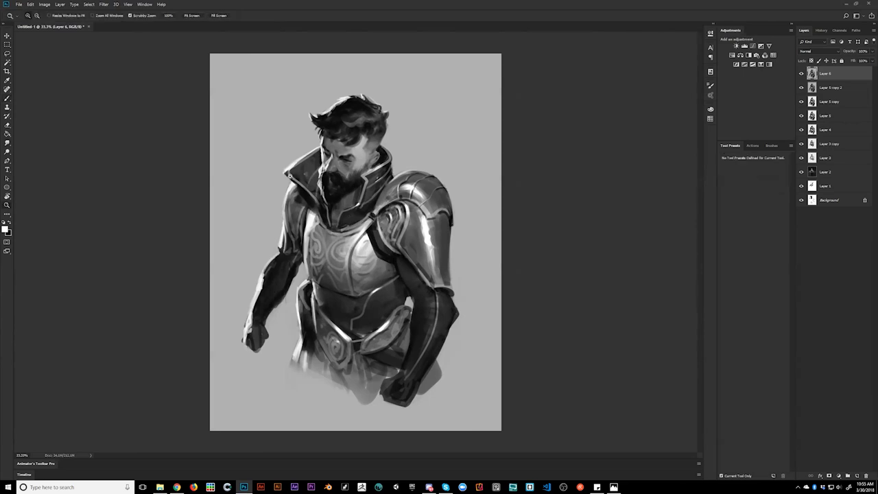
pyautogui.click(291, 177)
pyautogui.press('b')
pyautogui.moveTo(253, 170); pyautogui.dragTo(267, 184)
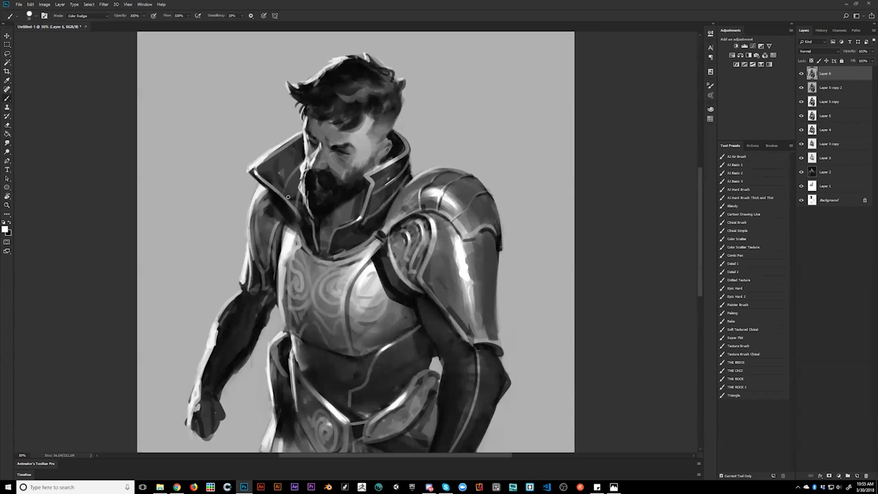
pyautogui.press('z')
pyautogui.keyDown('alt'); pyautogui.click(297, 203); pyautogui.keyUp('alt')
pyautogui.keyDown('alt'); pyautogui.click(297, 204); pyautogui.keyUp('alt')
pyautogui.keyDown('alt'); pyautogui.click(296, 206); pyautogui.keyUp('alt')
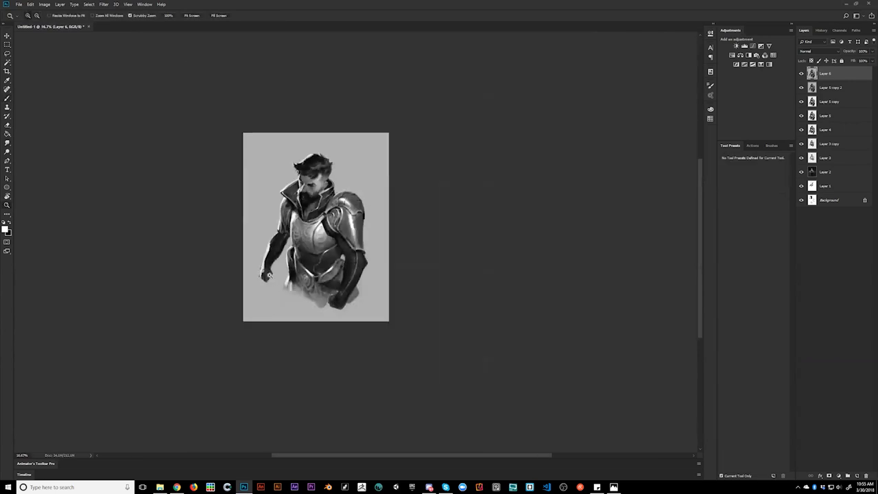
# Select the AI Basic 2 brush preset, then adjust its hardness and tip shape.
pyautogui.press('b')
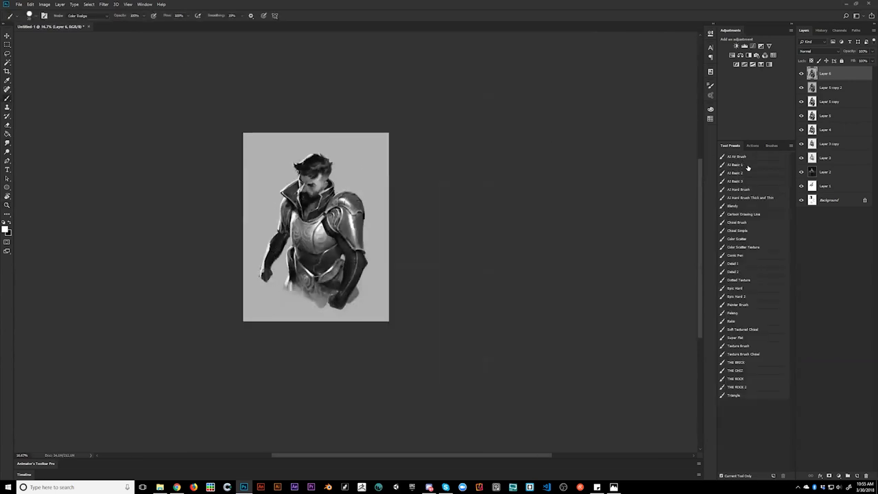
pyautogui.click(747, 173)
pyautogui.rightClick(362, 229)
pyautogui.moveTo(412, 263); pyautogui.dragTo(431, 262)
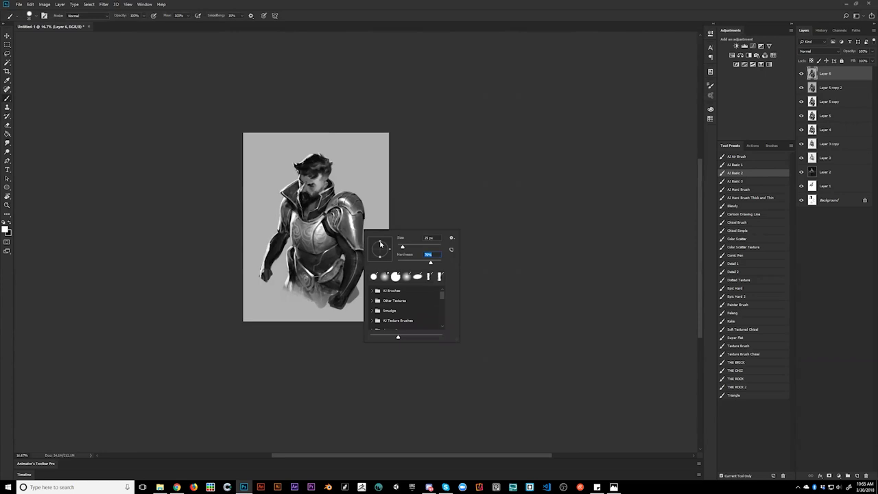
pyautogui.moveTo(378, 242); pyautogui.dragTo(379, 245)
pyautogui.click(389, 212)
# Paint darker, sampled tones over the inner surface of the far collar flap with an enlarged normal-mode brush.
pyautogui.keyDown('ctrl'); pyautogui.click(317, 197); pyautogui.keyUp('ctrl')
pyautogui.keyDown('ctrl'); pyautogui.click(318, 198); pyautogui.keyUp('ctrl')
pyautogui.keyDown('ctrl'); pyautogui.click(317, 196); pyautogui.keyUp('ctrl')
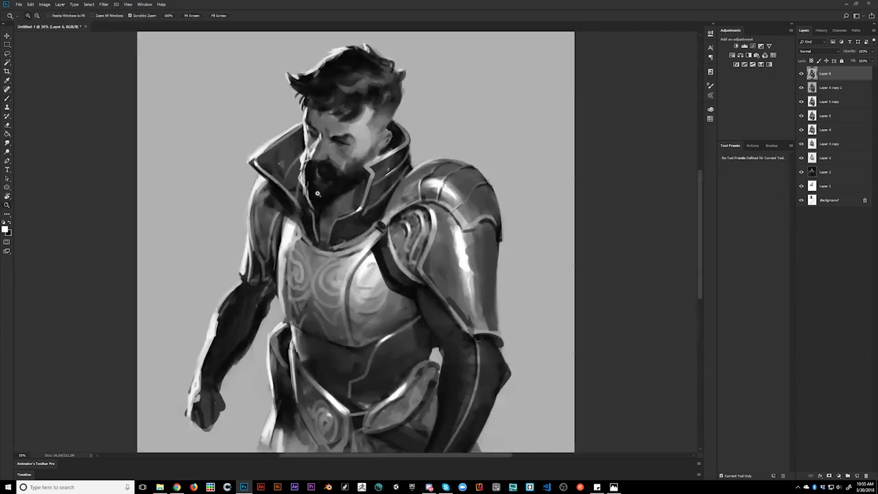
pyautogui.keyDown('alt'); pyautogui.click(347, 194); pyautogui.keyUp('alt')
pyautogui.press('b')
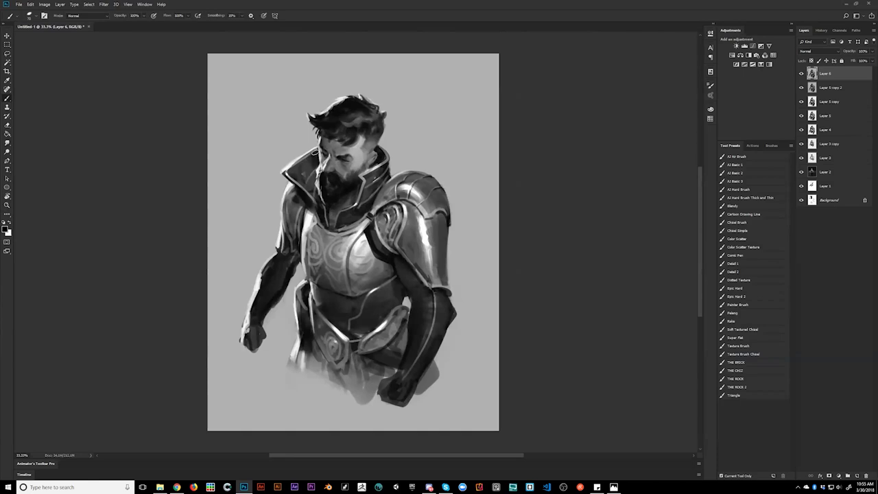
pyautogui.press(']')
pyautogui.press(']')
pyautogui.press(']')
pyautogui.press(']')
pyautogui.press(']')
pyautogui.moveTo(313, 166); pyautogui.dragTo(309, 181)
pyautogui.keyDown('alt'); pyautogui.click(299, 169); pyautogui.keyUp('alt')
pyautogui.moveTo(297, 170); pyautogui.dragTo(310, 181)
# Shrink the brush, mirror the canvas and review the figure at several zoom levels.
pyautogui.press('[')
pyautogui.press('[')
pyautogui.press('[')
pyautogui.press('z')
pyautogui.keyDown('alt'); pyautogui.click(319, 215); pyautogui.keyUp('alt')
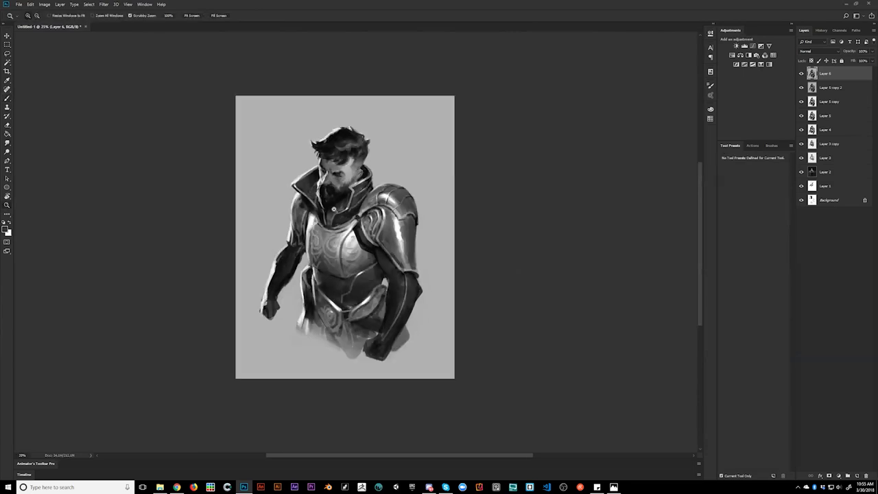
pyautogui.hotkey('ctrl', 'shift', 'h')
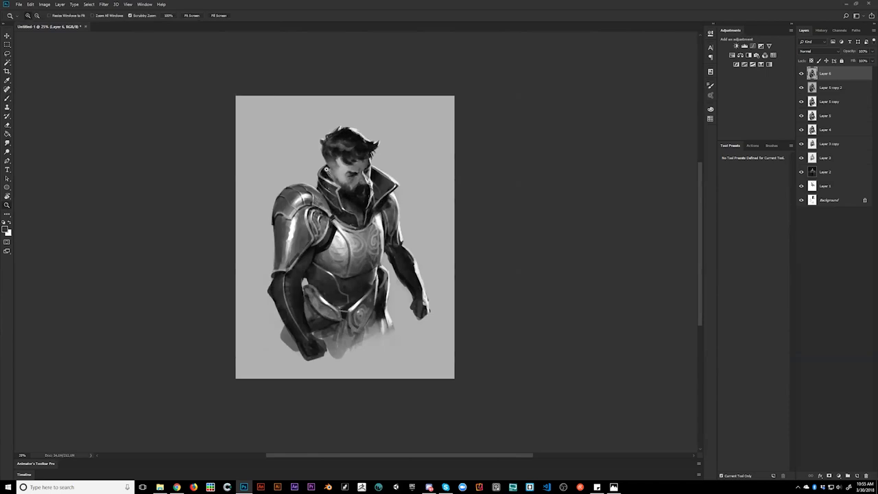
pyautogui.press('b')
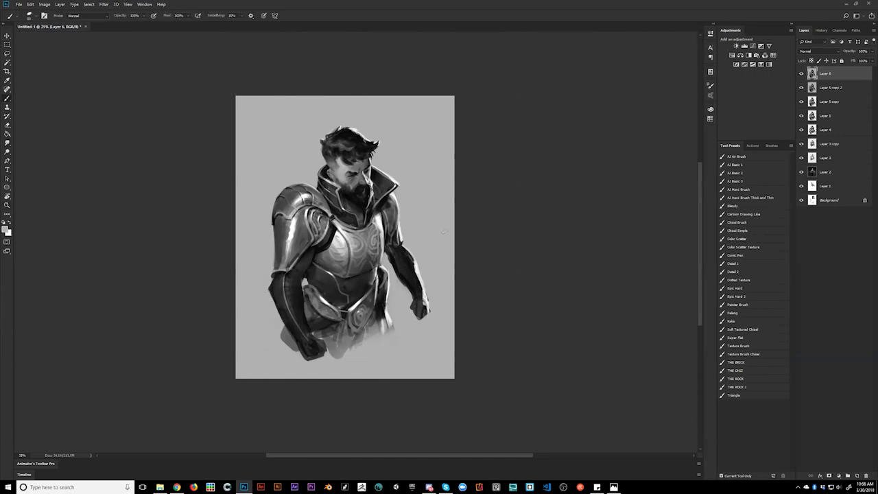
pyautogui.scroll(1, 311, 221)
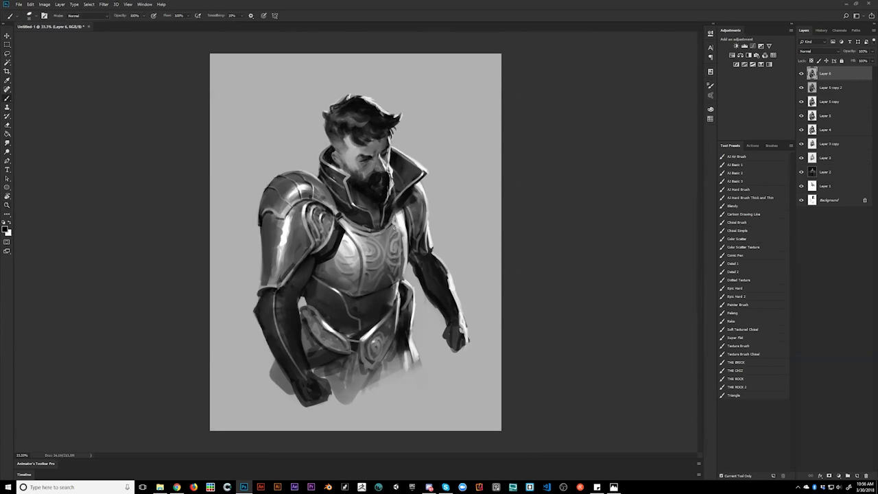
pyautogui.press('z')
pyautogui.keyDown('alt'); pyautogui.click(388, 271); pyautogui.keyUp('alt')
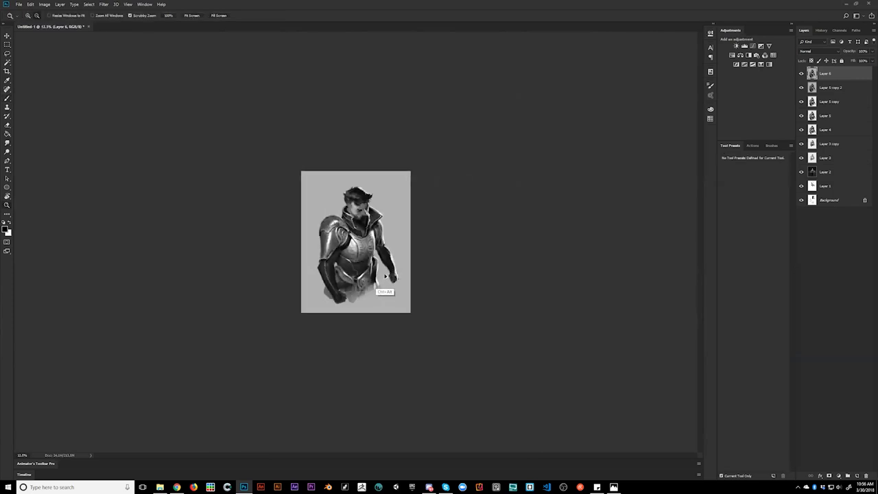
pyautogui.click(381, 263)
pyautogui.click(381, 262)
pyautogui.press('b')
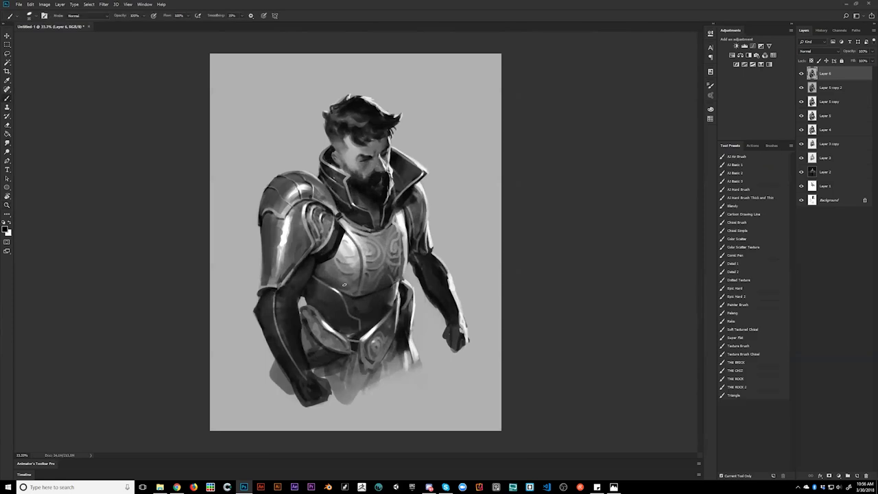
# Add fine light trim lines to the lower breastplate and abdominal plate with white.
pyautogui.press('x')
pyautogui.press('z')
pyautogui.keyDown('alt'); pyautogui.click(351, 283); pyautogui.keyUp('alt')
pyautogui.keyDown('alt'); pyautogui.click(352, 283); pyautogui.keyUp('alt')
pyautogui.keyDown('alt'); pyautogui.click(352, 282); pyautogui.keyUp('alt')
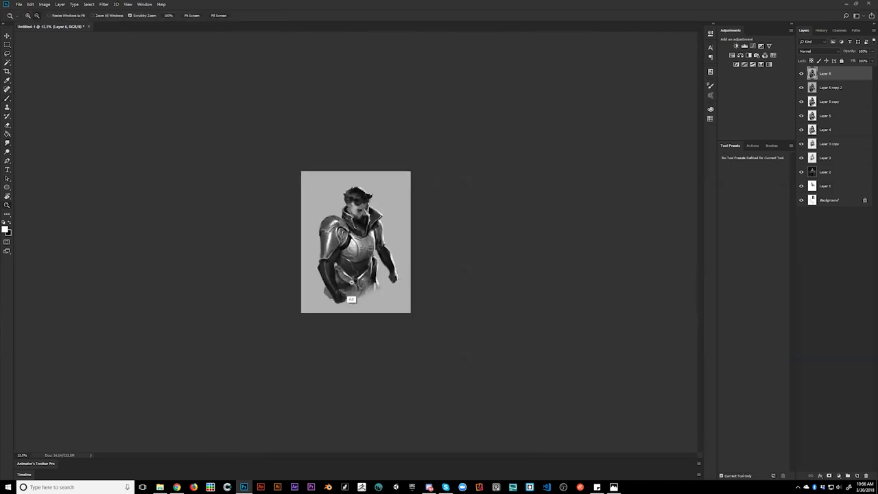
pyautogui.click(356, 280)
pyautogui.click(356, 280)
pyautogui.click(356, 280)
pyautogui.press('b')
pyautogui.press('x')
pyautogui.press('x')
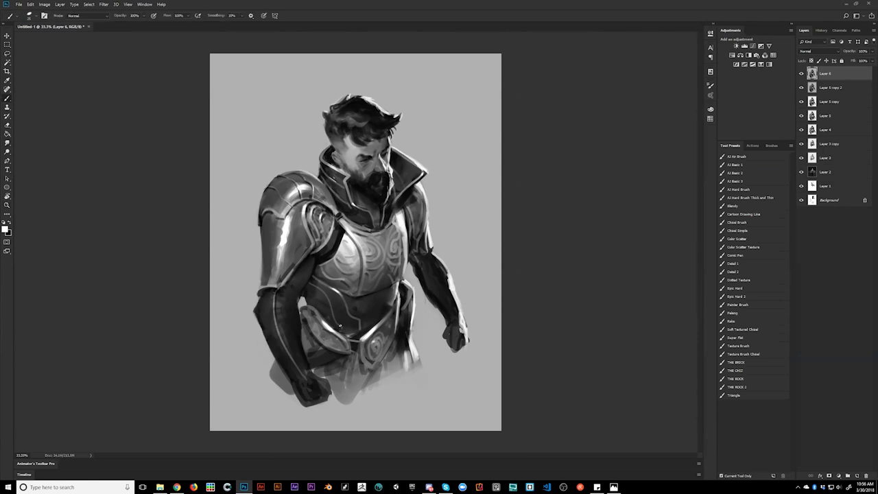
# Darken the far edge of the waist just below the breastplate with a short black stroke and check it zoomed out.
pyautogui.press('x')
pyautogui.moveTo(398, 290); pyautogui.dragTo(395, 300)
pyautogui.press('z')
pyautogui.keyDown('alt'); pyautogui.click(401, 321); pyautogui.keyUp('alt')
pyautogui.keyDown('alt'); pyautogui.click(401, 327); pyautogui.keyUp('alt')
pyautogui.keyDown('alt'); pyautogui.click(401, 327); pyautogui.keyUp('alt')
pyautogui.click(399, 306)
pyautogui.click(399, 306)
pyautogui.click(399, 304)
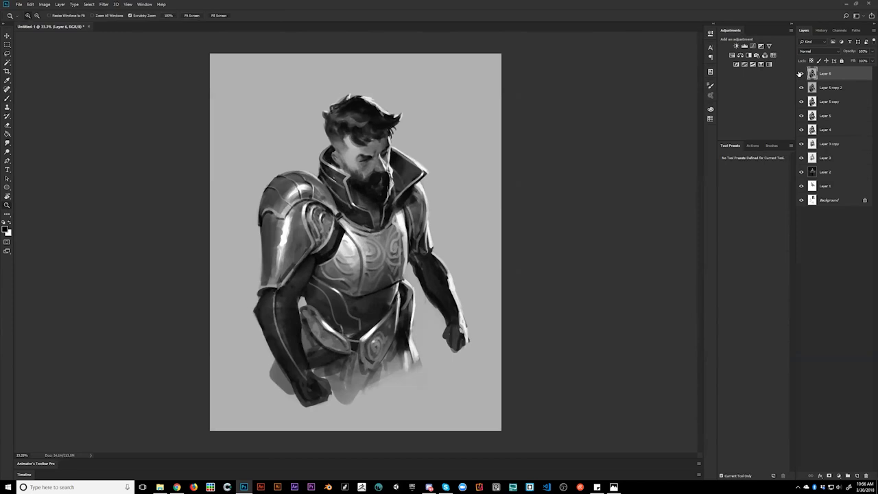
# Hide Layer 6 down through Layer 4, then toggle Layer 6 repeatedly to compare the painting with the early block-in.
pyautogui.moveTo(800, 74); pyautogui.dragTo(802, 130)
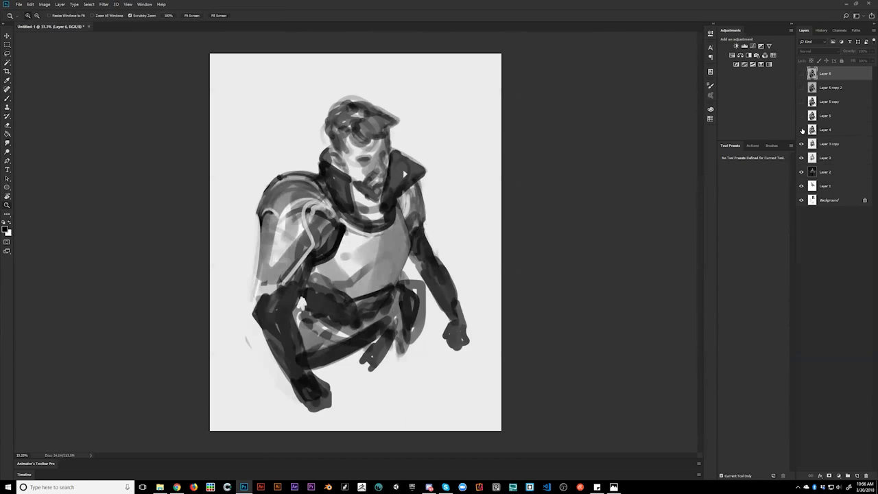
pyautogui.click(802, 73)
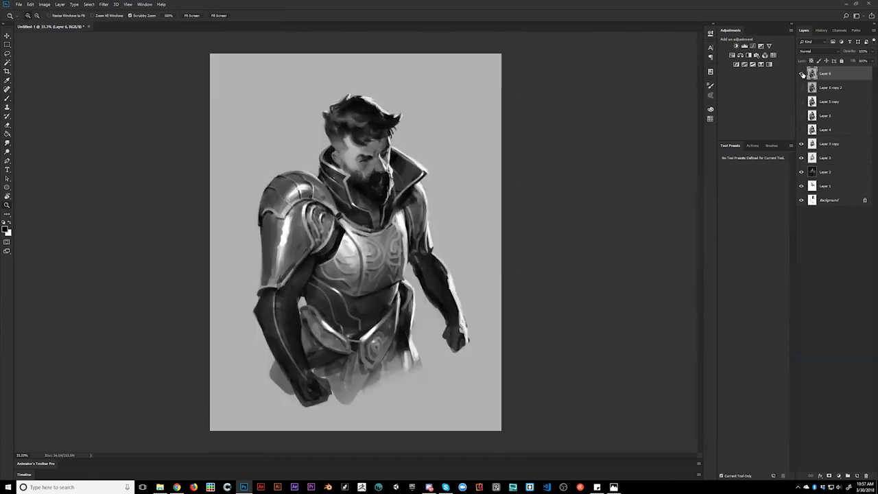
pyautogui.click(802, 73)
pyautogui.click(801, 73)
pyautogui.click(802, 73)
pyautogui.click(801, 74)
pyautogui.click(802, 73)
pyautogui.click(802, 74)
pyautogui.click(801, 73)
pyautogui.click(802, 74)
pyautogui.click(801, 73)
pyautogui.click(801, 74)
pyautogui.click(802, 74)
pyautogui.click(802, 73)
pyautogui.click(802, 73)
pyautogui.click(801, 74)
pyautogui.click(802, 73)
pyautogui.click(802, 73)
pyautogui.click(801, 74)
# Show Layer 4, Layer 5, Layer 5 copy, Layer 5 copy 2 and Layer 6 in turn to review the painting's stages.
pyautogui.click(800, 130)
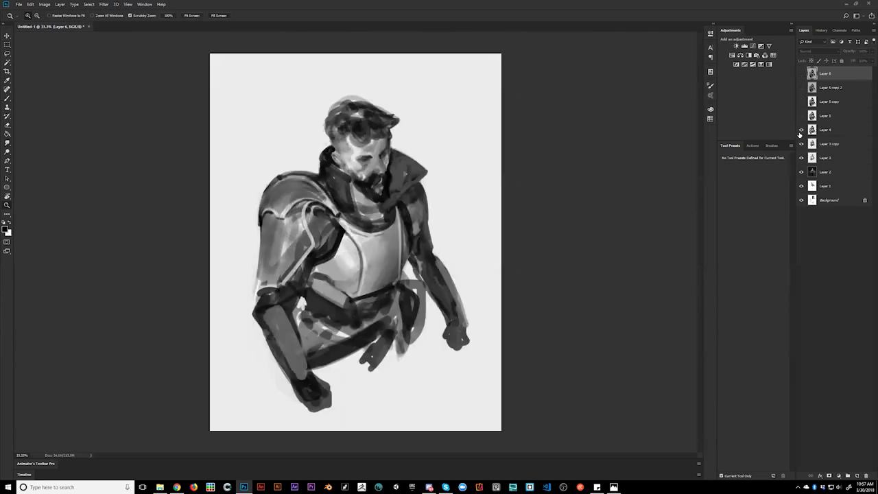
pyautogui.click(800, 130)
pyautogui.click(801, 130)
pyautogui.click(801, 116)
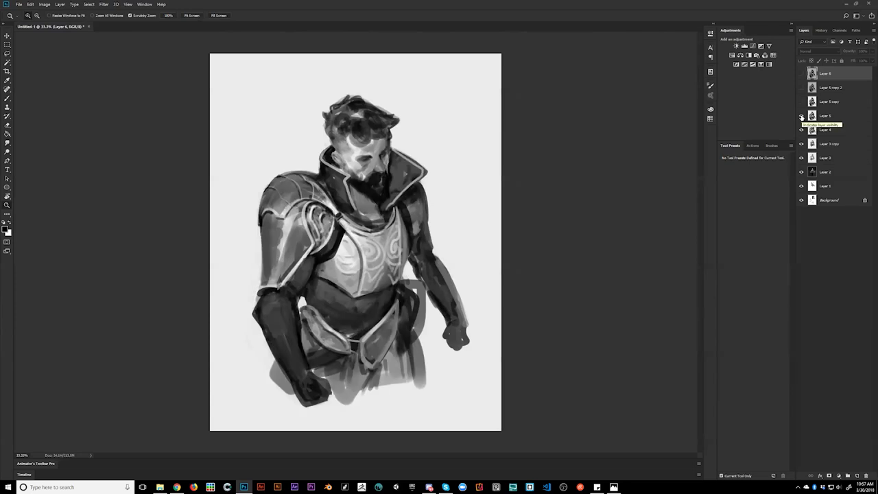
pyautogui.click(801, 101)
pyautogui.click(801, 87)
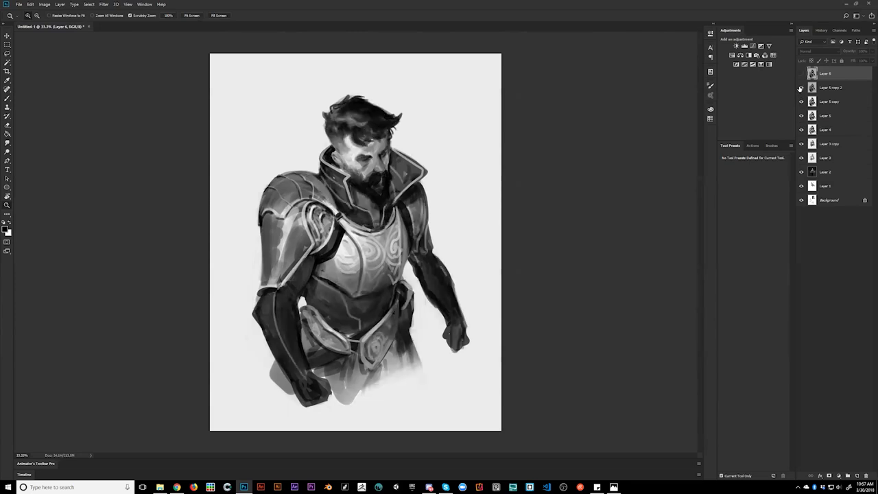
pyautogui.click(800, 73)
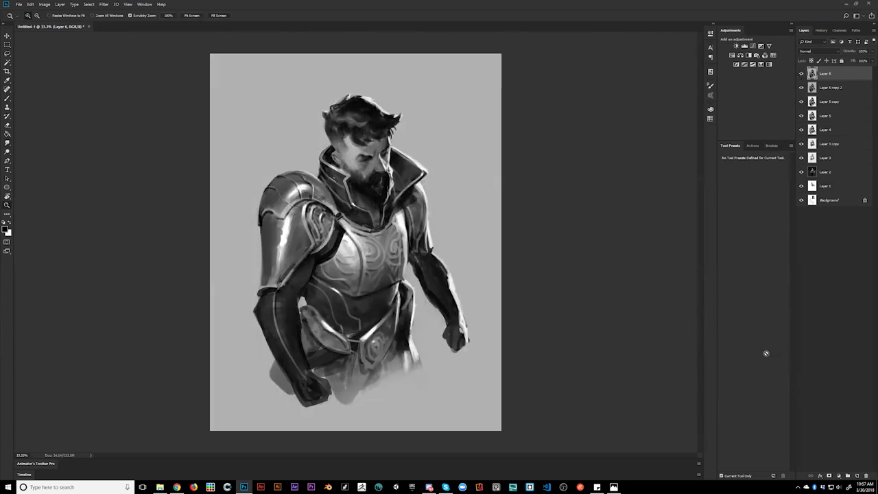
pyautogui.keyDown('alt'); pyautogui.click(388, 239); pyautogui.keyUp('alt')
pyautogui.click(388, 239)
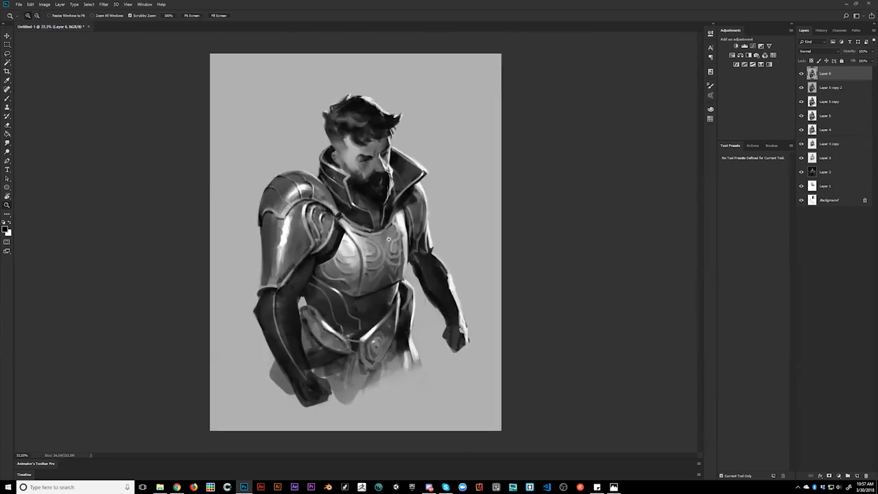